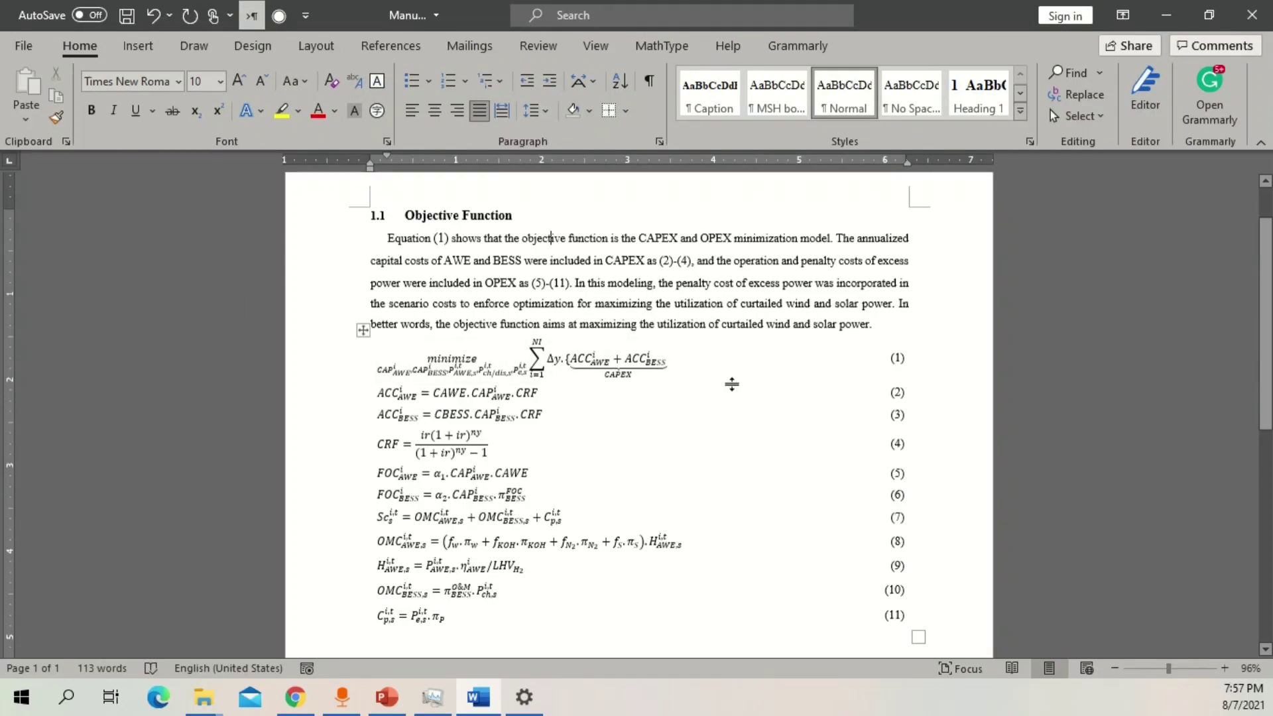
Select the paragraph text and the whole document to examine which equation numbers are inserted as fields.
{"action": "left_click_drag", "start_coordinate": [586, 287], "coordinate": [434, 239]}
{"action": "double_click", "coordinate": [437, 396]}
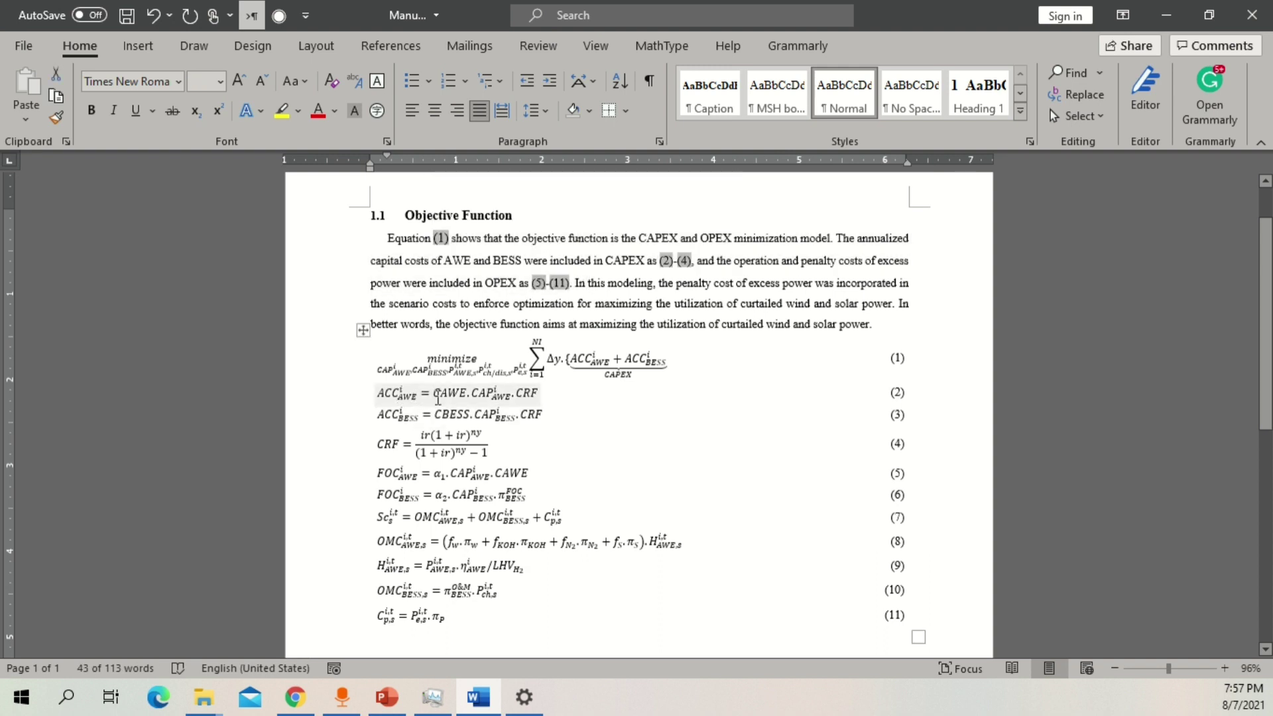
{"action": "left_click", "coordinate": [508, 283]}
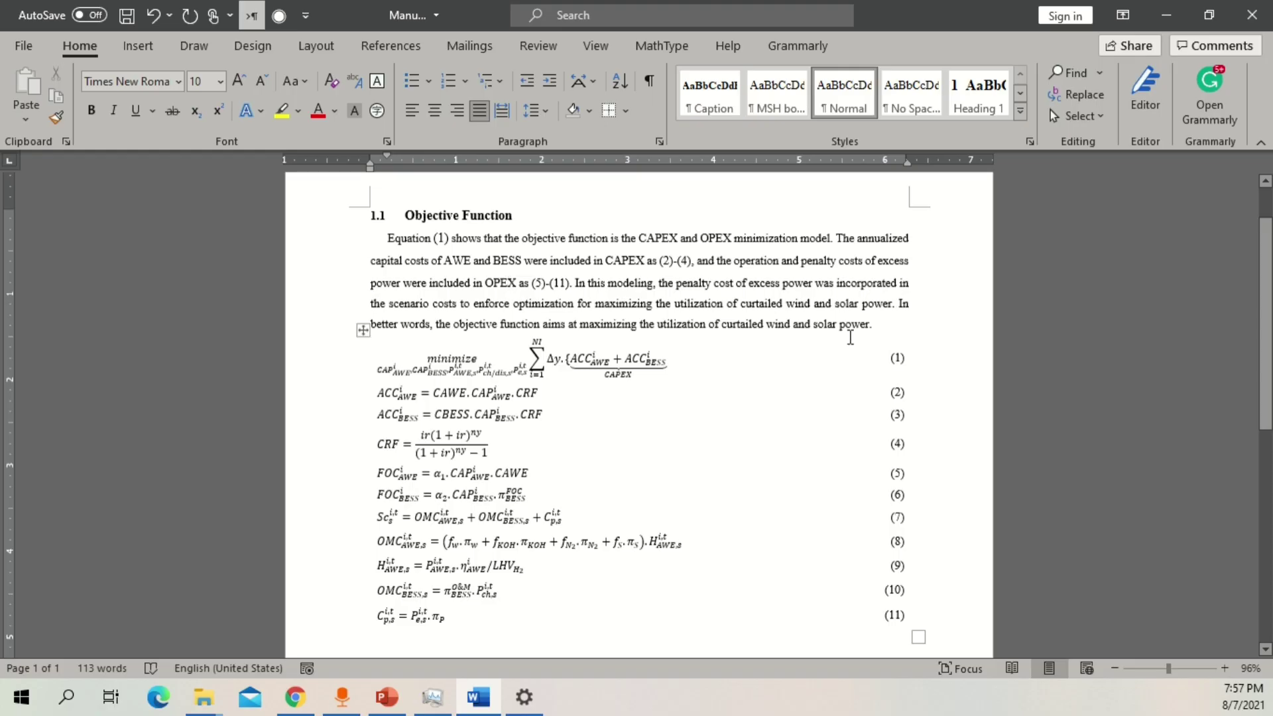
{"action": "mouse_move", "coordinate": [877, 331]}
{"action": "left_mouse_down"}
{"action": "mouse_move", "coordinate": [913, 327]}
{"action": "mouse_move", "coordinate": [877, 327]}
{"action": "left_mouse_up"}
{"action": "left_click", "coordinate": [891, 324]}
{"action": "key", "text": "ctrl+a"}
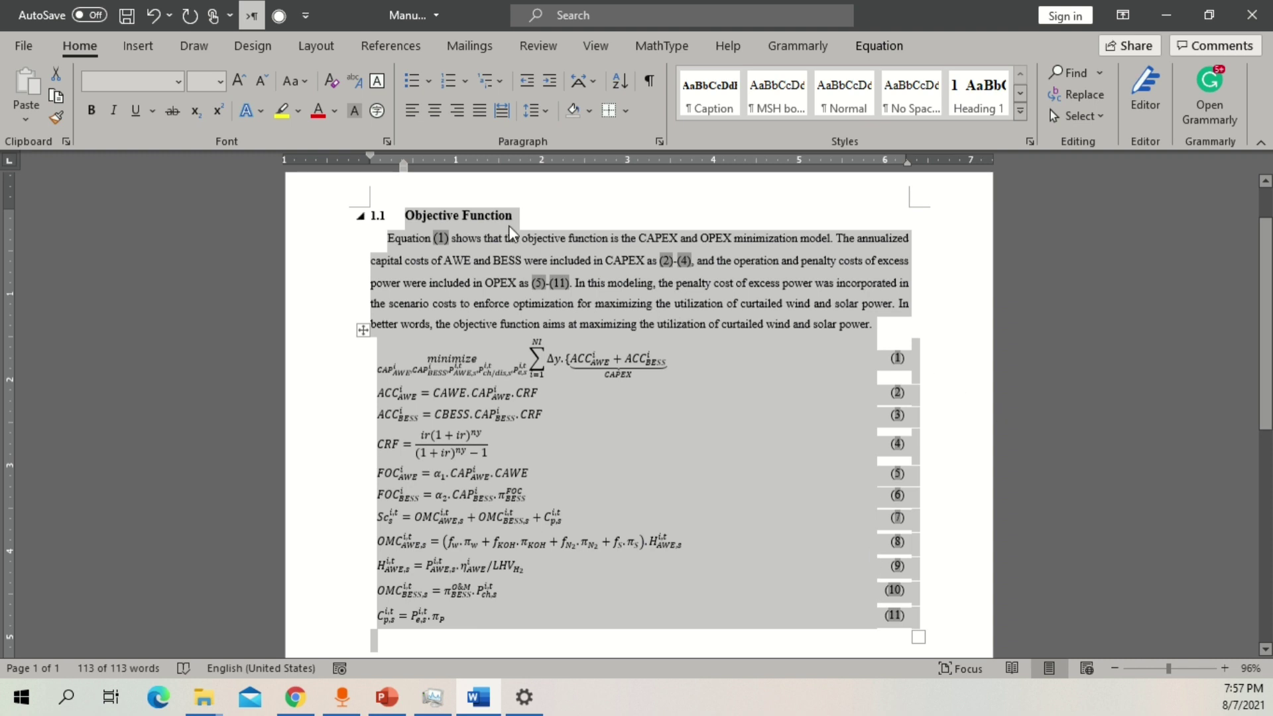
{"action": "left_click", "coordinate": [475, 260]}
Replace the paragraph under the Objective Function heading with its copied text, keeping text only.
{"action": "left_click_drag", "start_coordinate": [879, 325], "coordinate": [398, 239]}
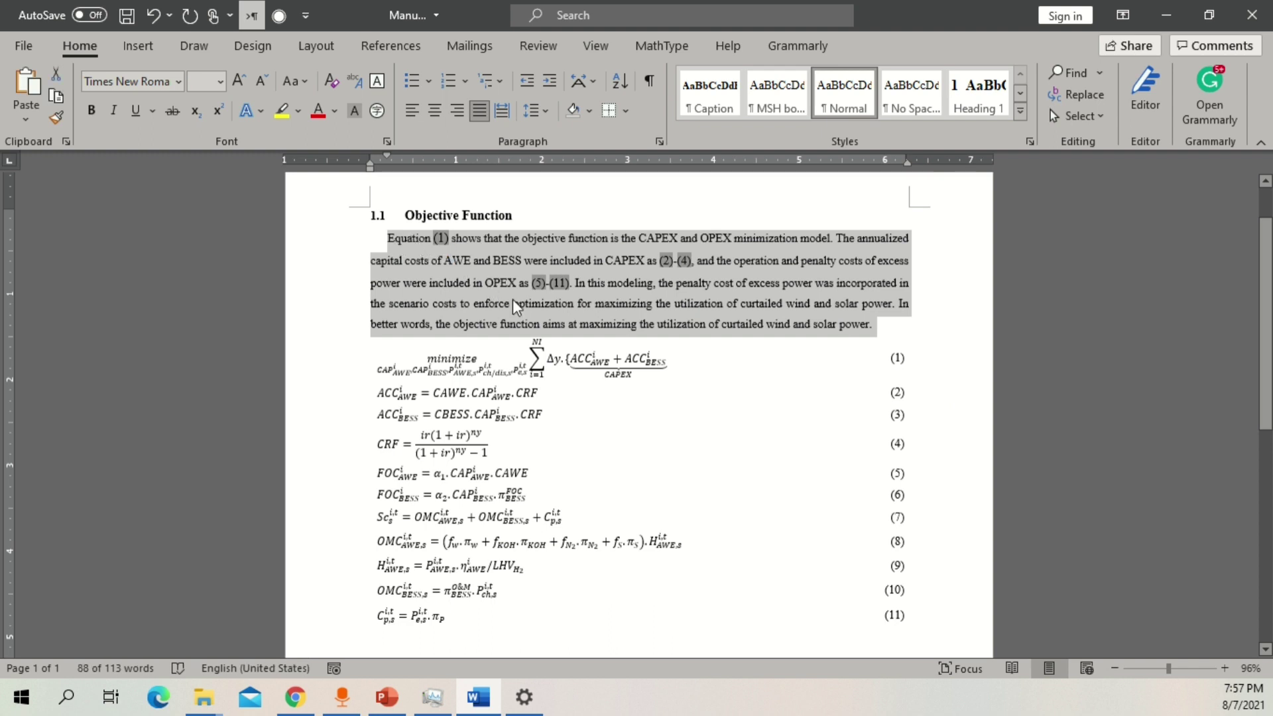
{"action": "right_click", "coordinate": [453, 260]}
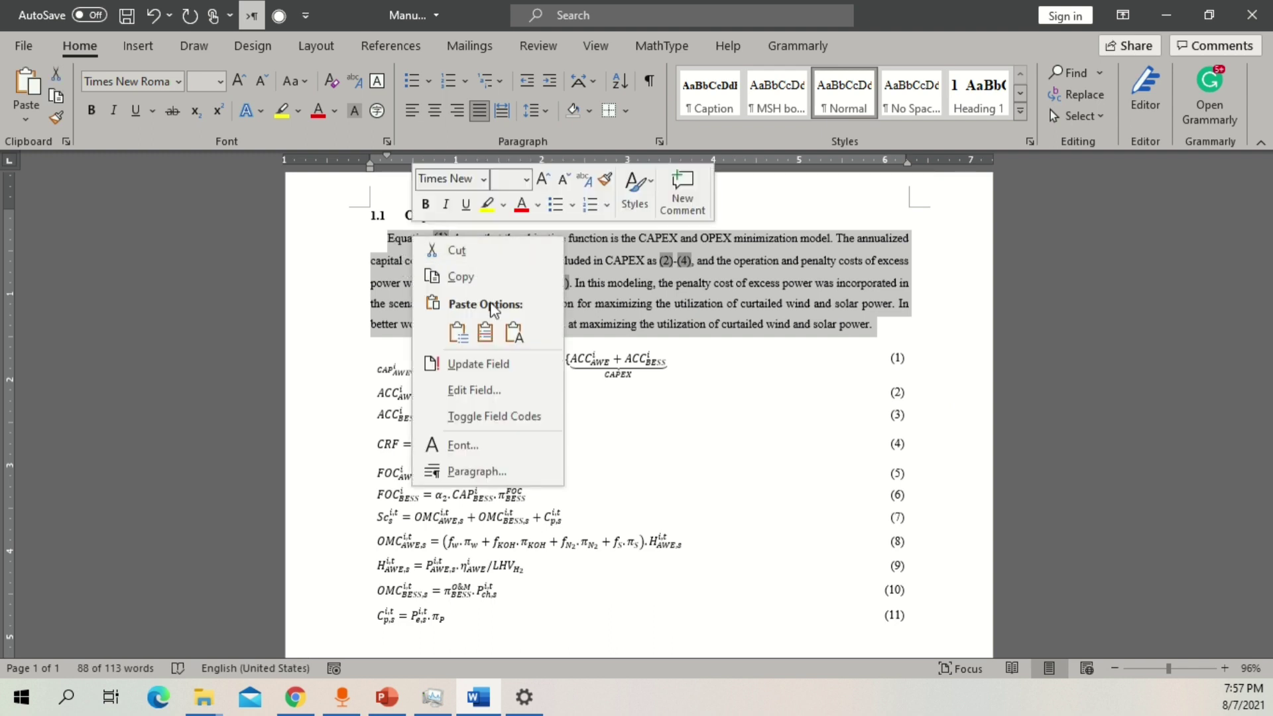
{"action": "left_click", "coordinate": [514, 332]}
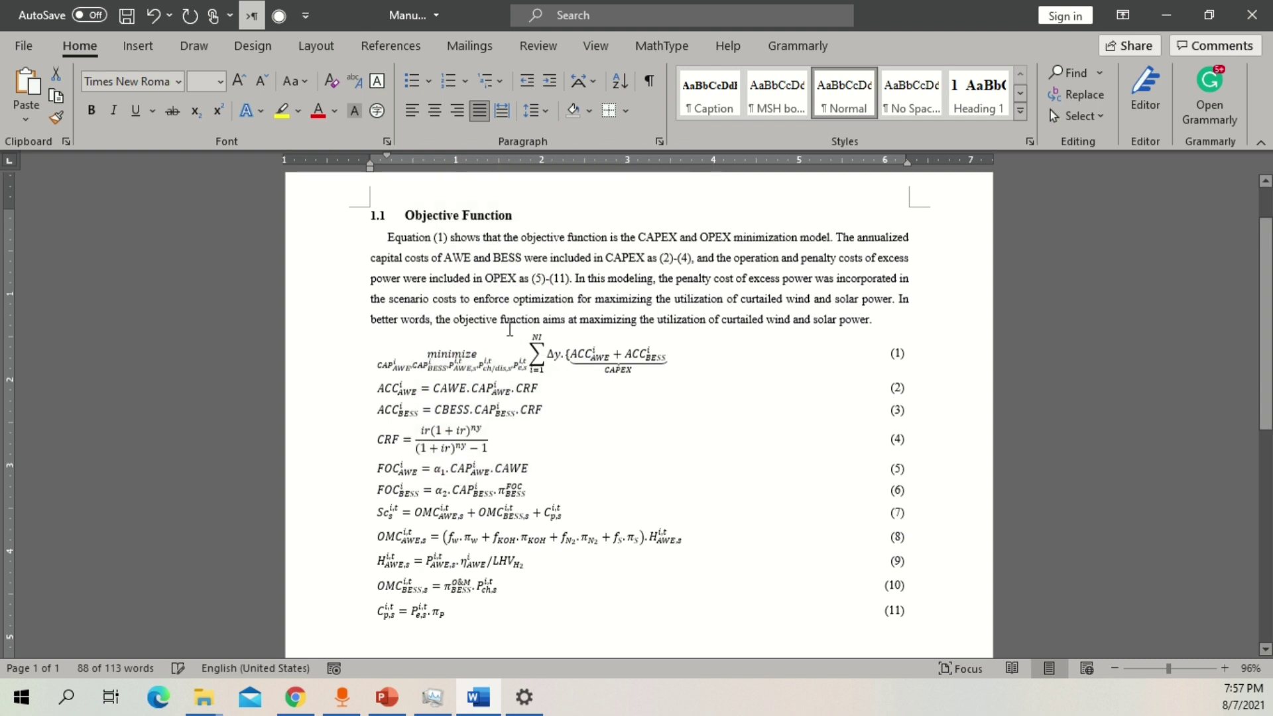
{"action": "key", "text": "ctrl+a"}
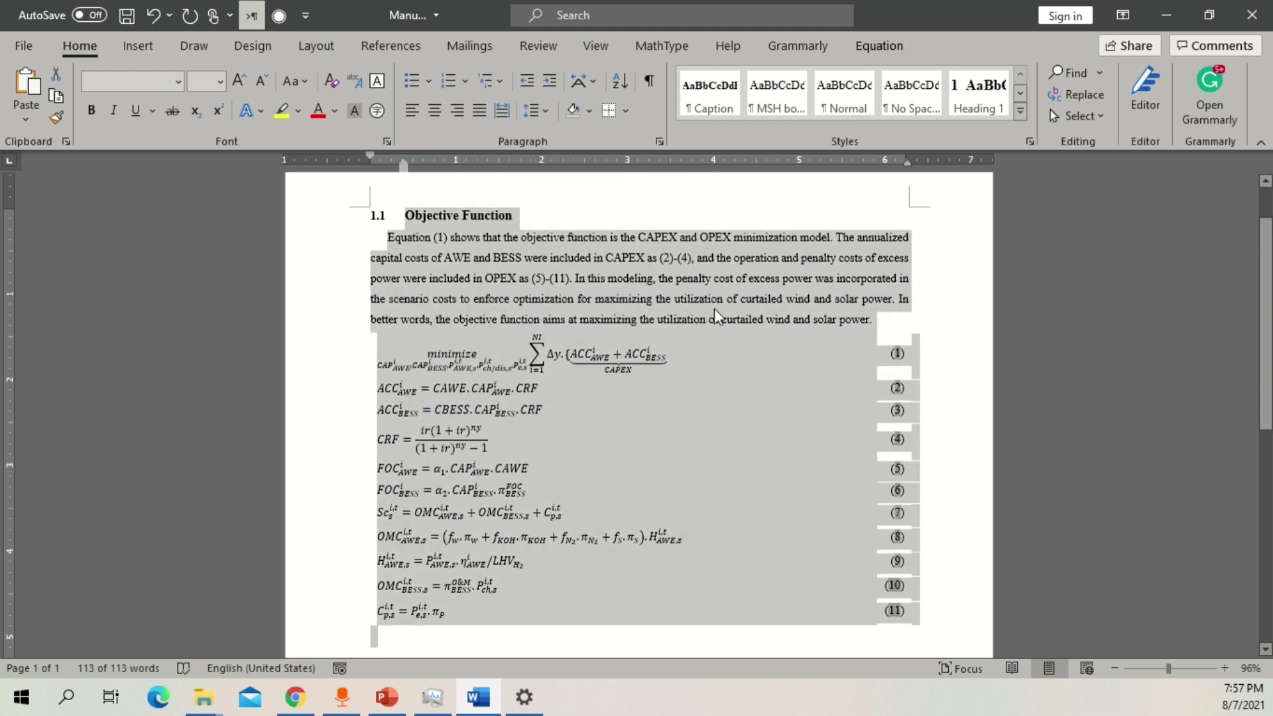
{"action": "left_click", "coordinate": [698, 282]}
Delete the column holding equation numbers (1) to (11) from the equation table.
{"action": "left_click_drag", "start_coordinate": [434, 239], "coordinate": [502, 238]}
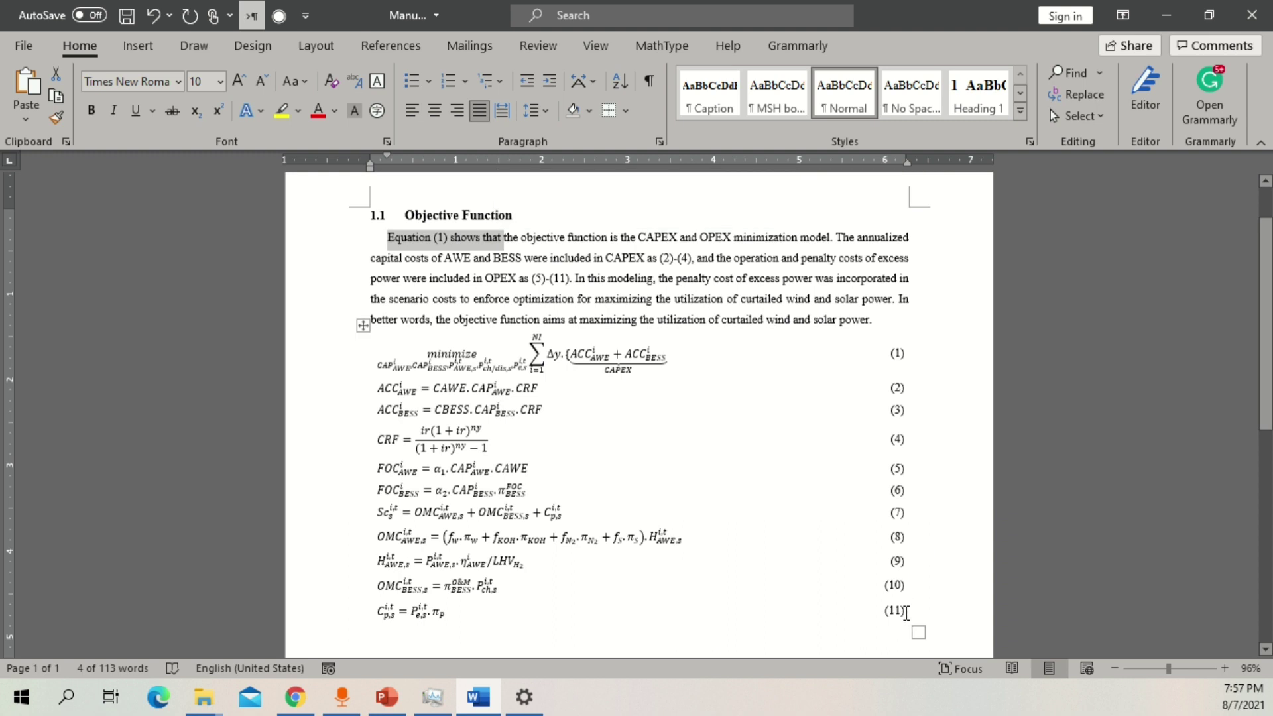
{"action": "left_click_drag", "start_coordinate": [905, 611], "coordinate": [898, 369]}
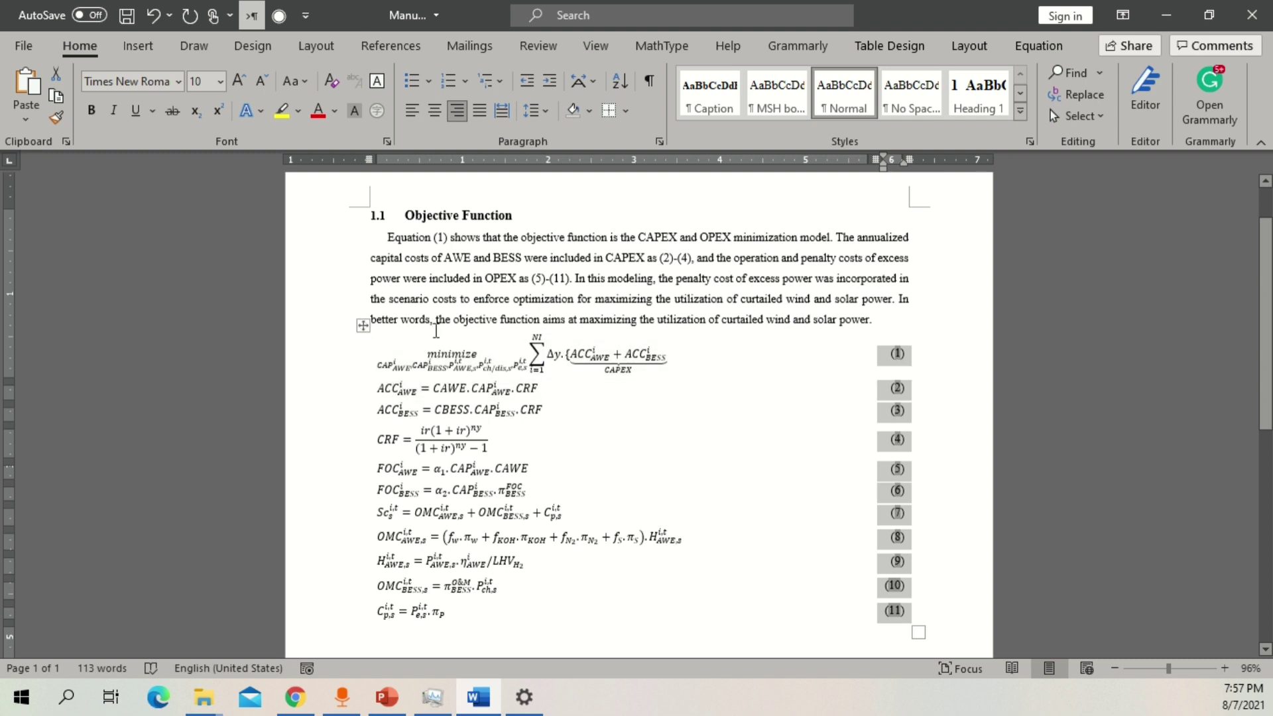
{"action": "left_click", "coordinate": [366, 334]}
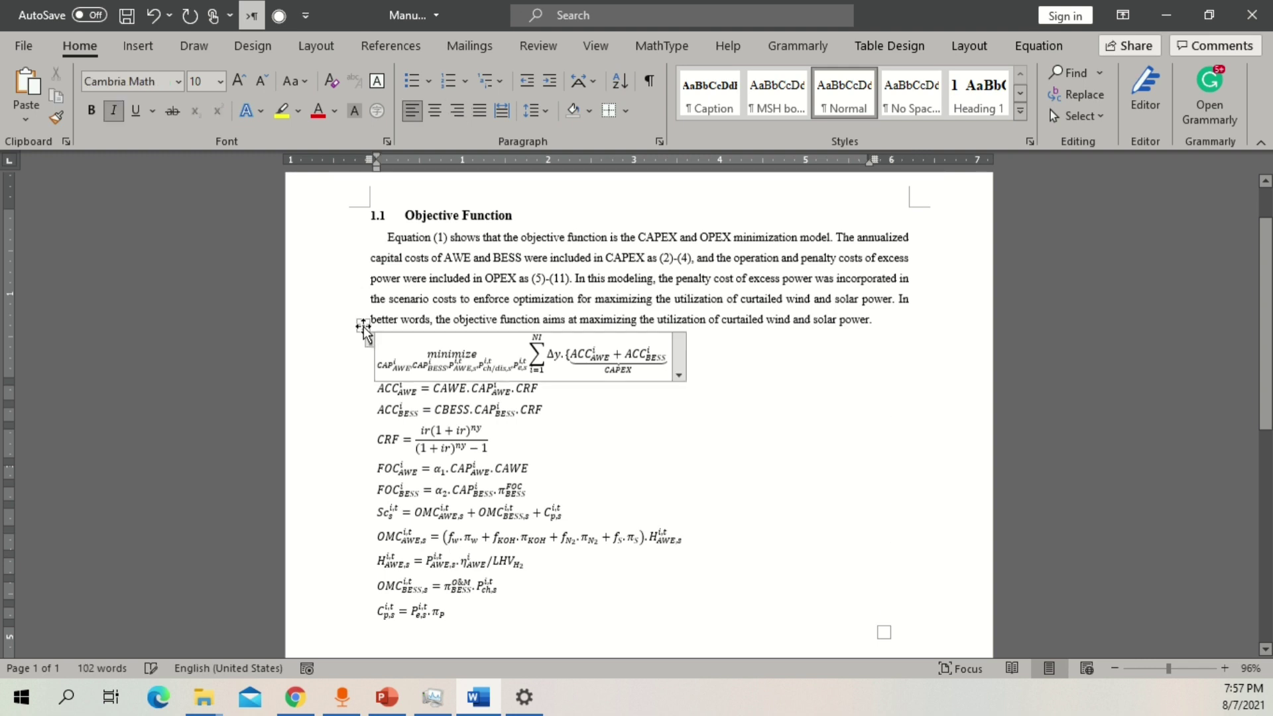
Apply All Borders to the entire equation table.
{"action": "left_click", "coordinate": [363, 325]}
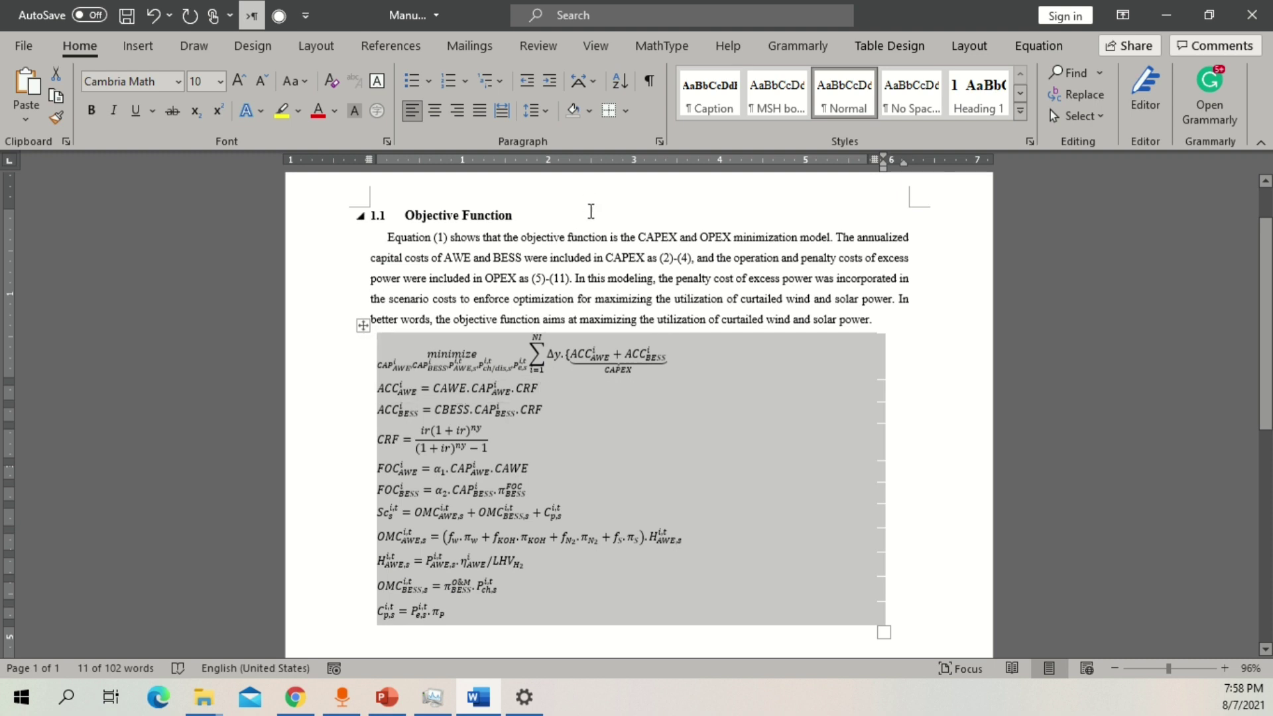
{"action": "left_click", "coordinate": [627, 112]}
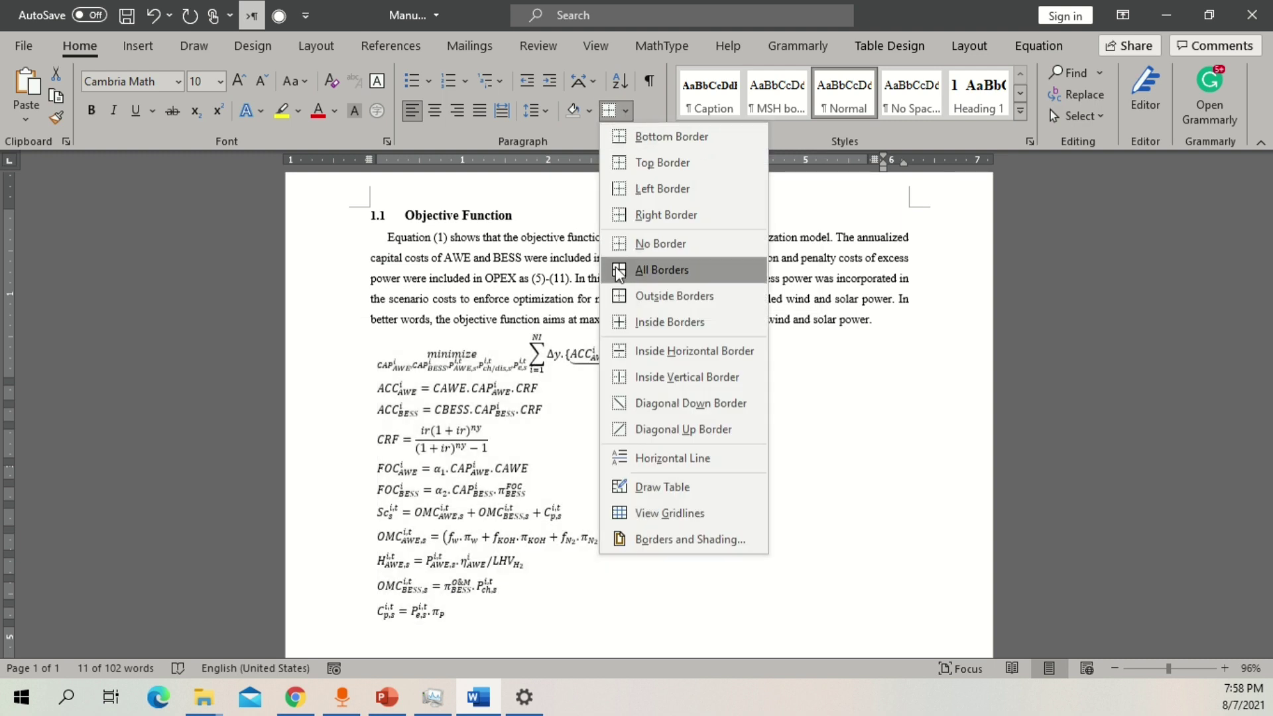
{"action": "left_click", "coordinate": [620, 270]}
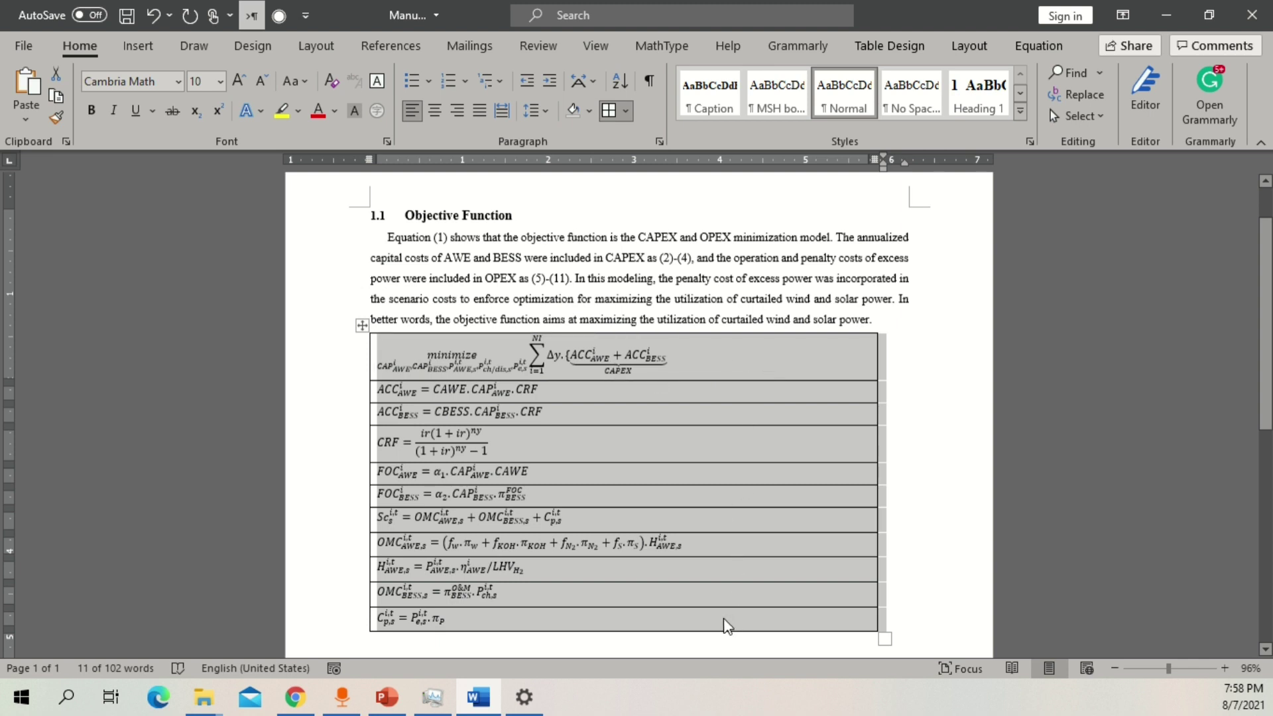
Insert an empty column to the right of the equations in the table.
{"action": "right_click", "coordinate": [763, 363]}
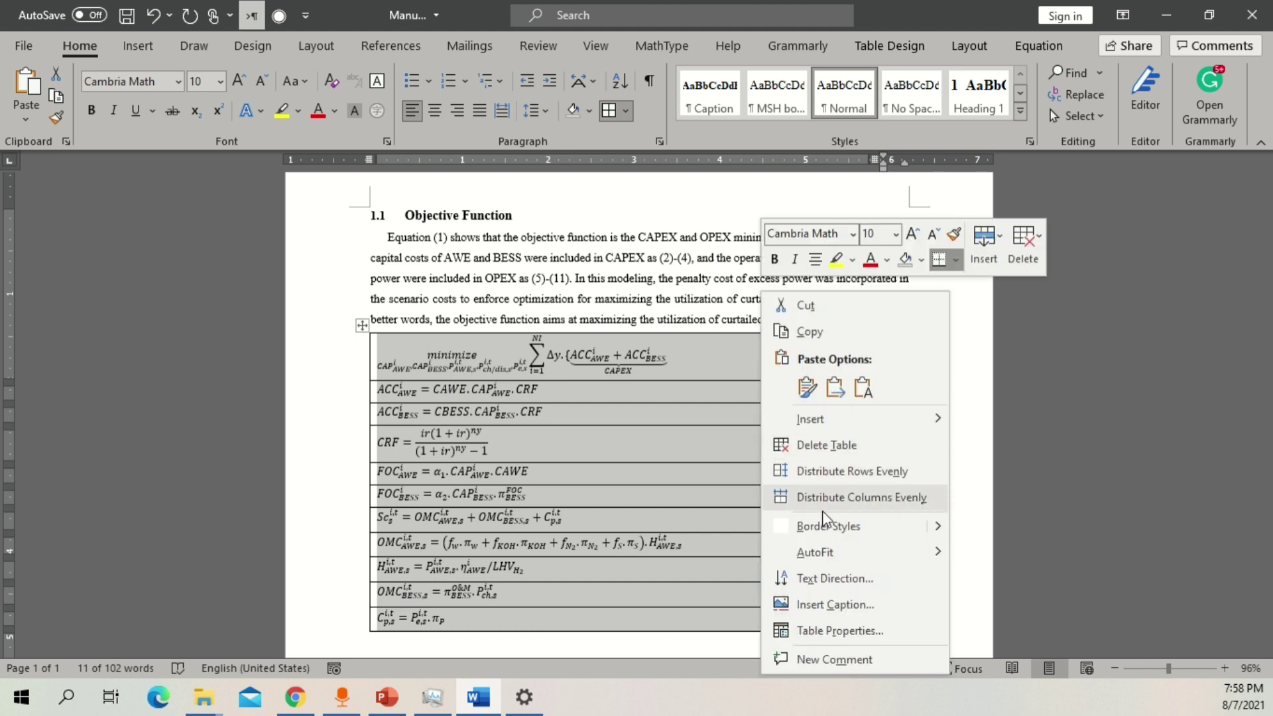
{"action": "mouse_move", "coordinate": [862, 425]}
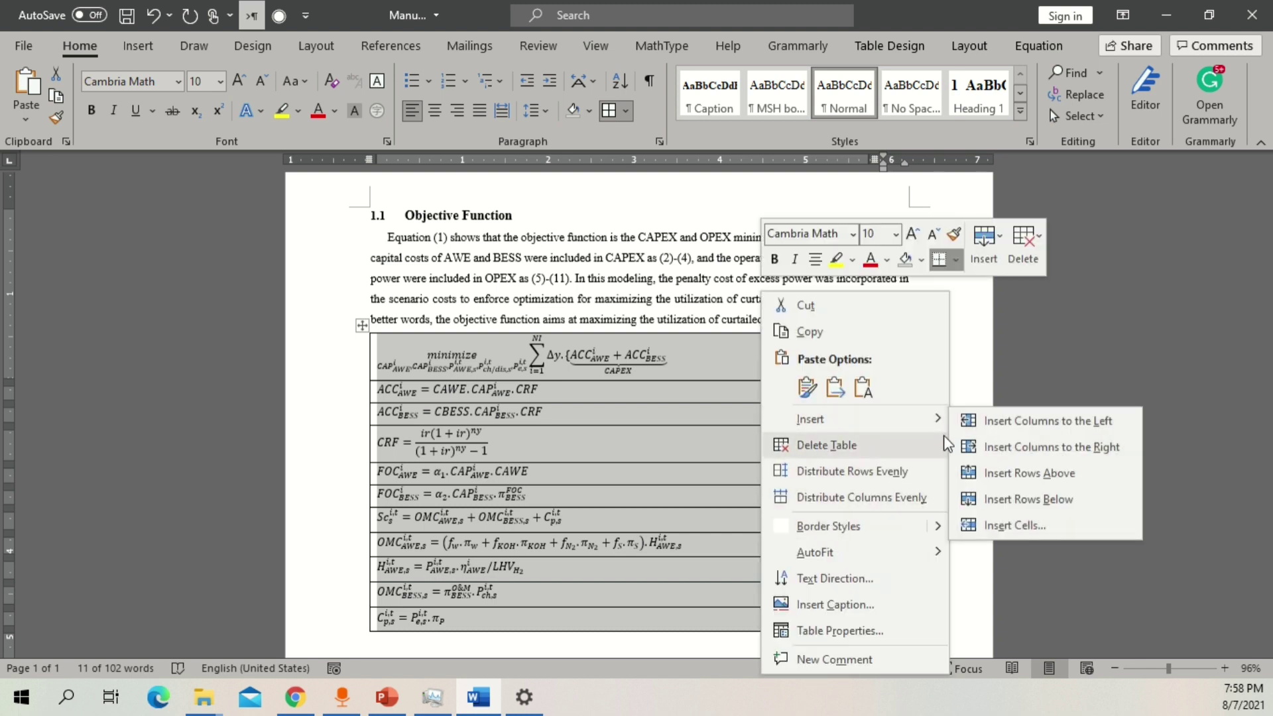
{"action": "left_click", "coordinate": [1061, 448]}
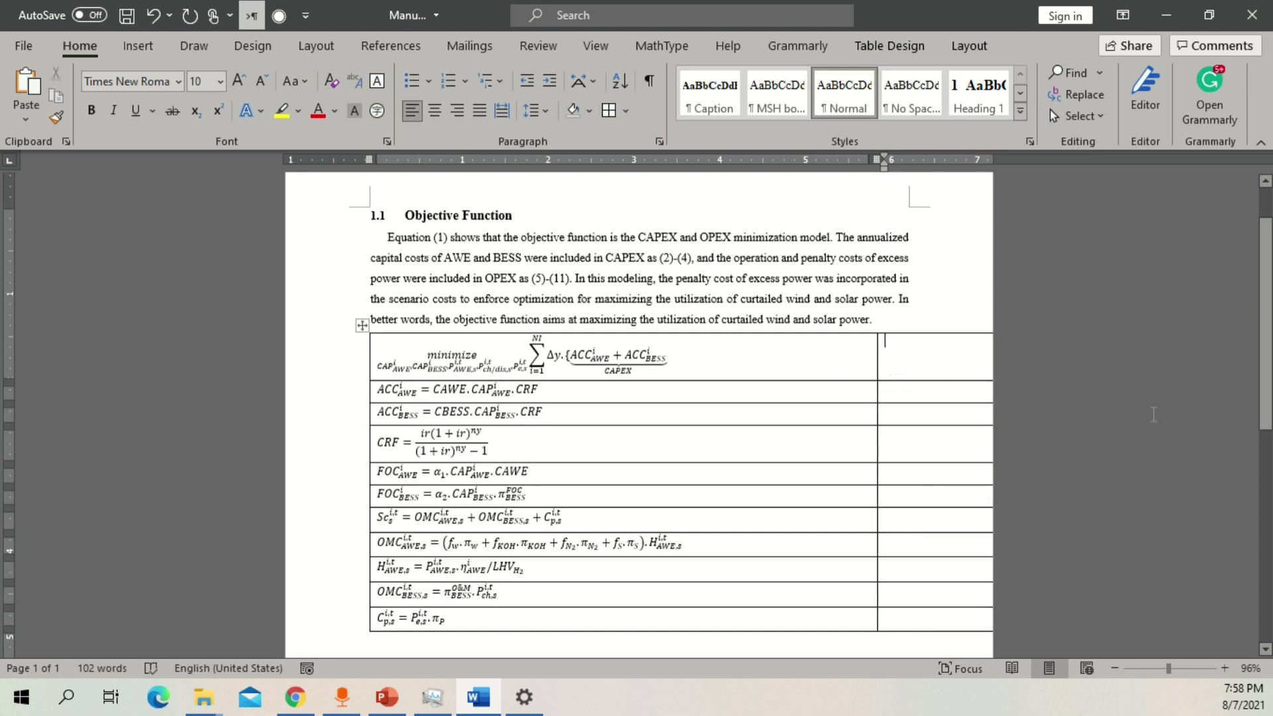
AutoFit the whole equation table to the window so it spans the page's text width.
{"action": "left_click", "coordinate": [362, 326]}
{"action": "left_click", "coordinate": [935, 48]}
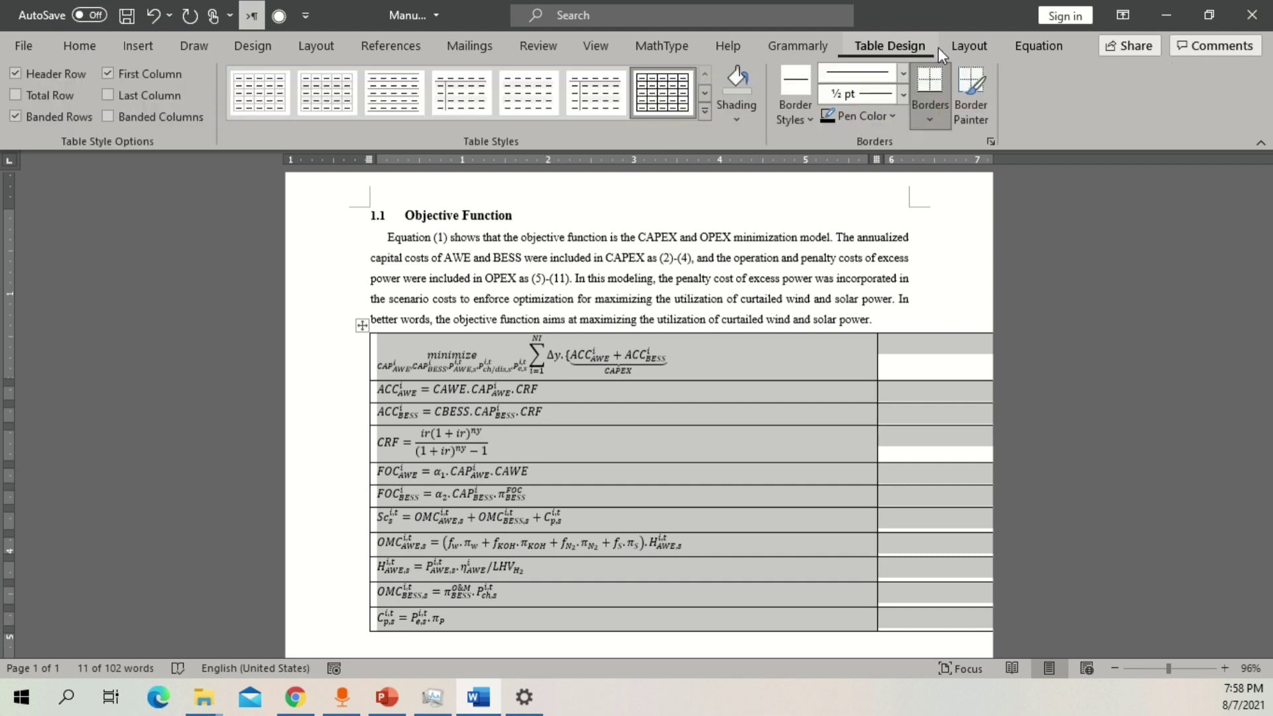
{"action": "left_click", "coordinate": [965, 45]}
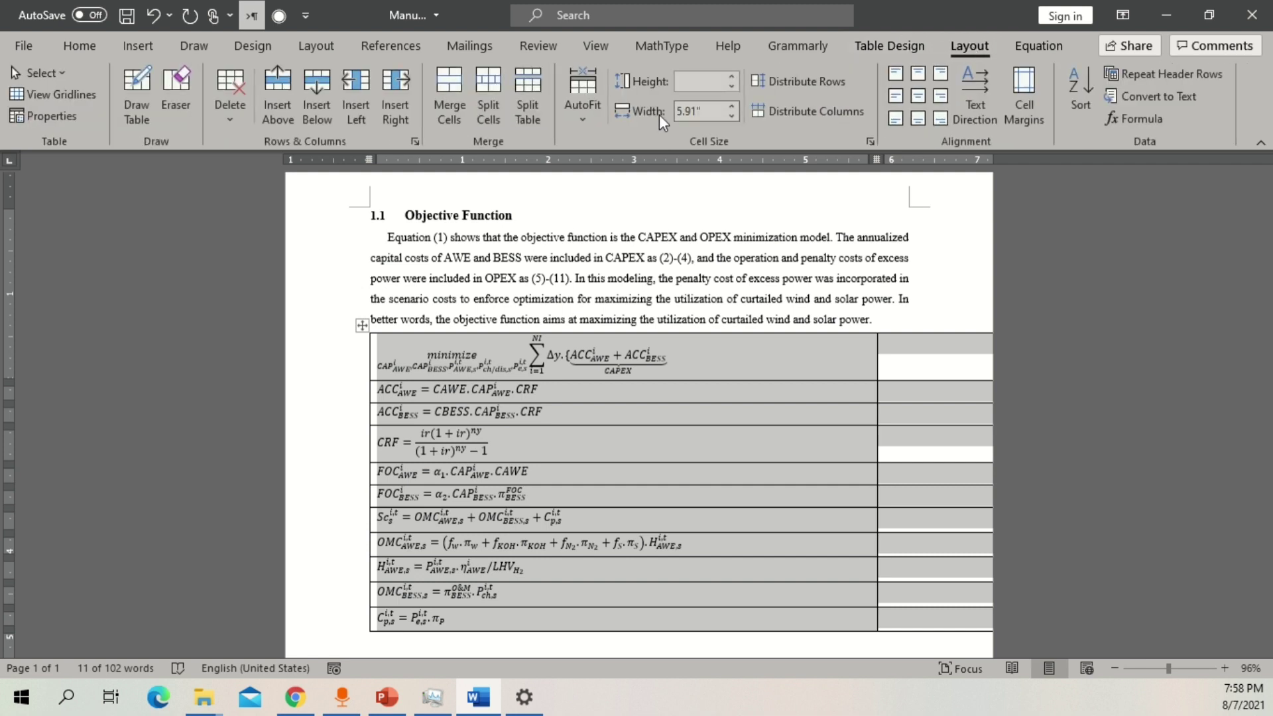
{"action": "left_click", "coordinate": [579, 119]}
{"action": "left_click", "coordinate": [647, 179]}
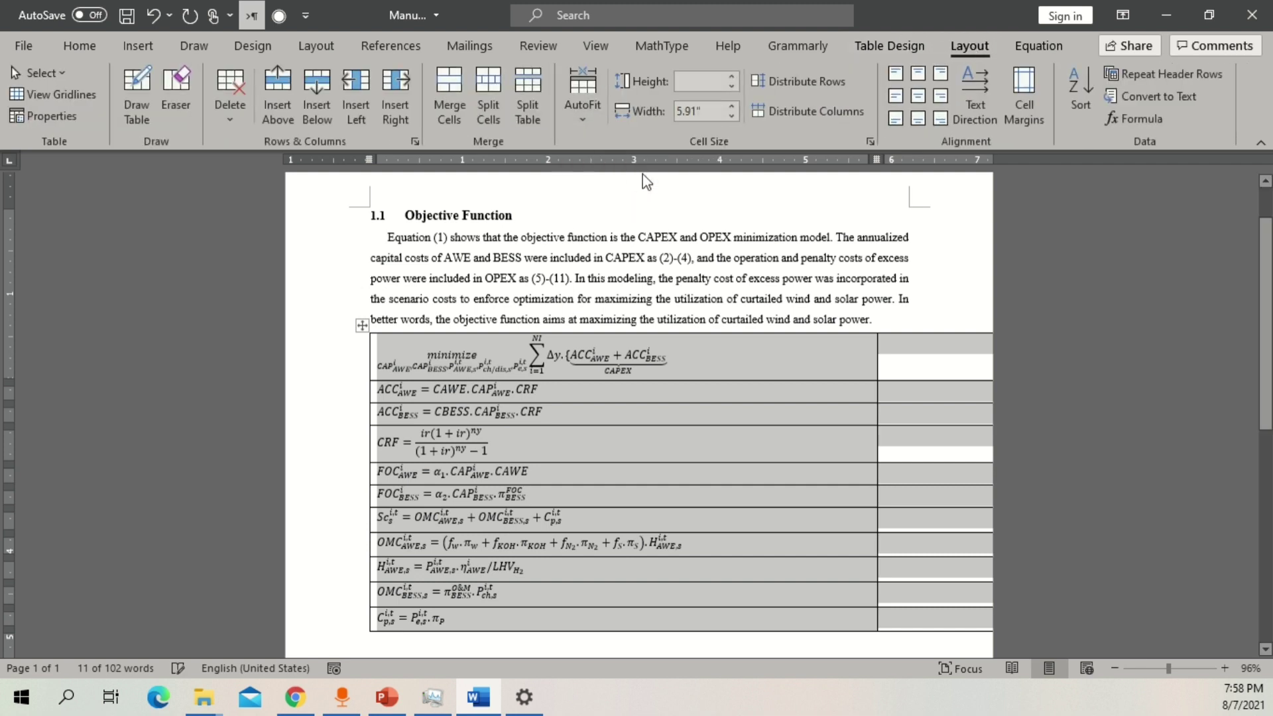
{"action": "left_click", "coordinate": [839, 365]}
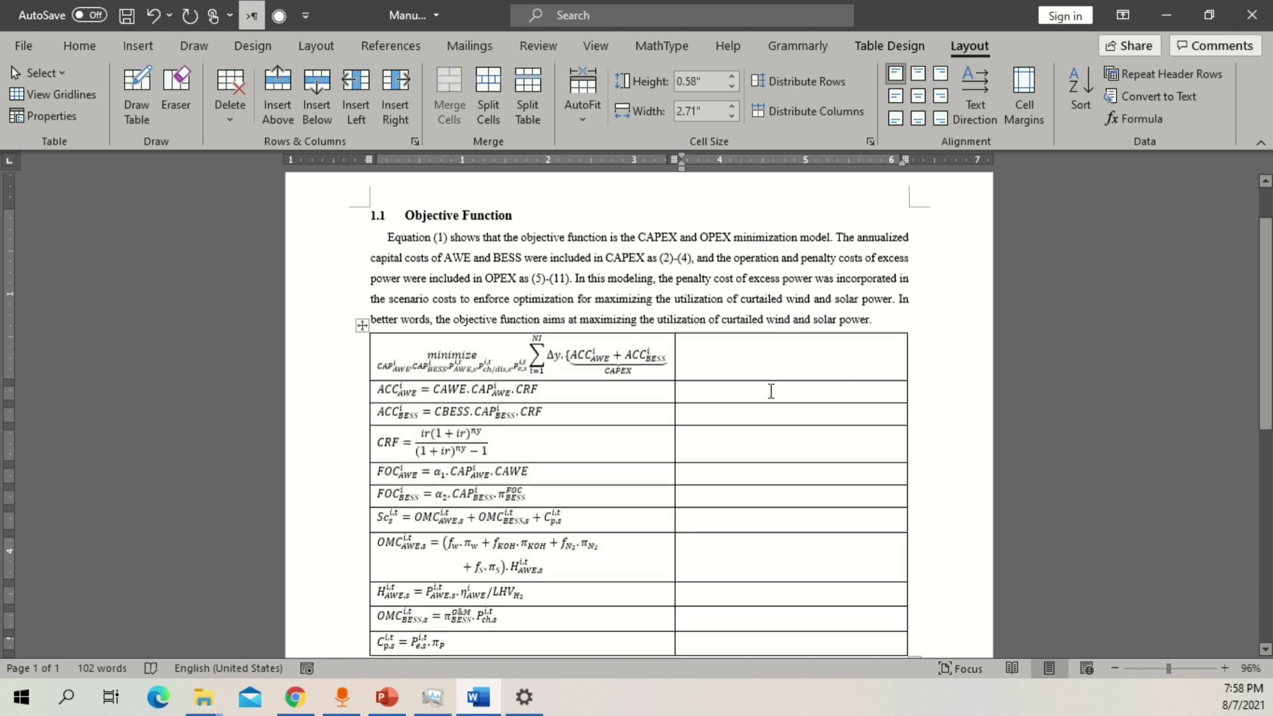
Narrow the empty number column to about 0.58 inches, giving the remaining table width to the equations.
{"action": "scroll", "coordinate": [679, 317], "scroll_direction": "down", "scroll_amount": 1}
{"action": "left_click_drag", "start_coordinate": [674, 317], "coordinate": [696, 317]}
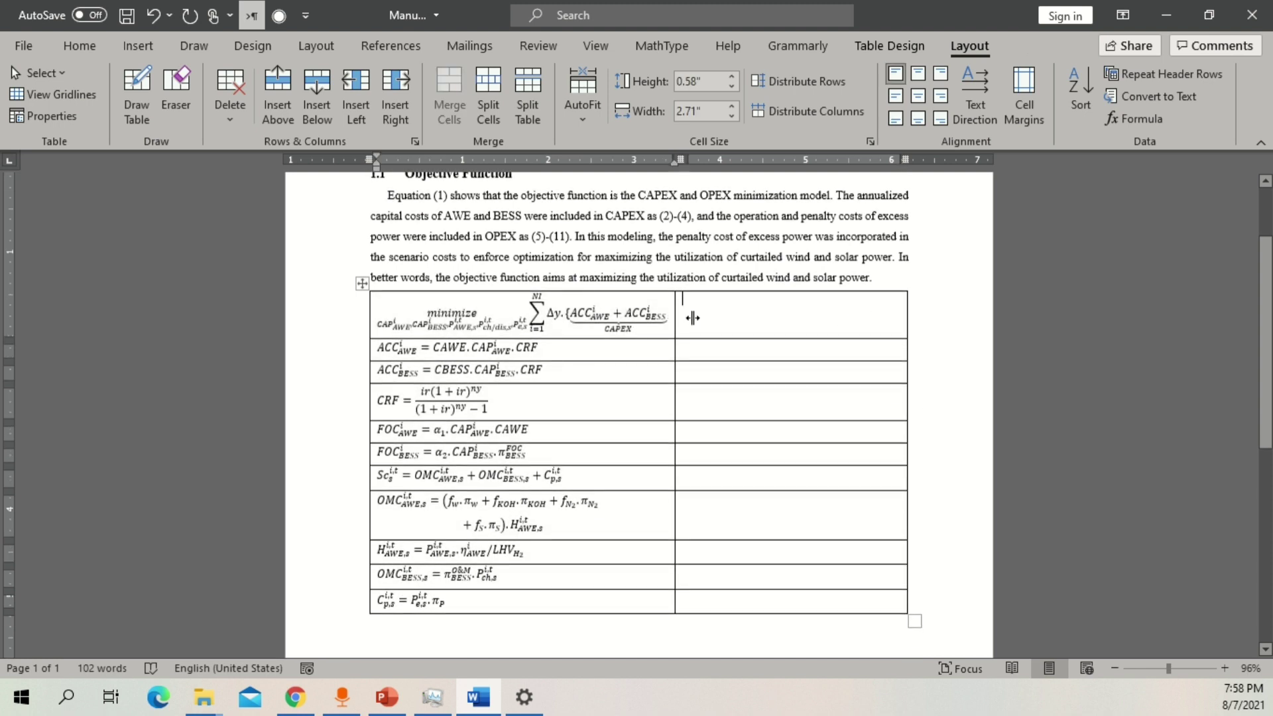
{"action": "left_click_drag", "start_coordinate": [784, 340], "coordinate": [789, 339]}
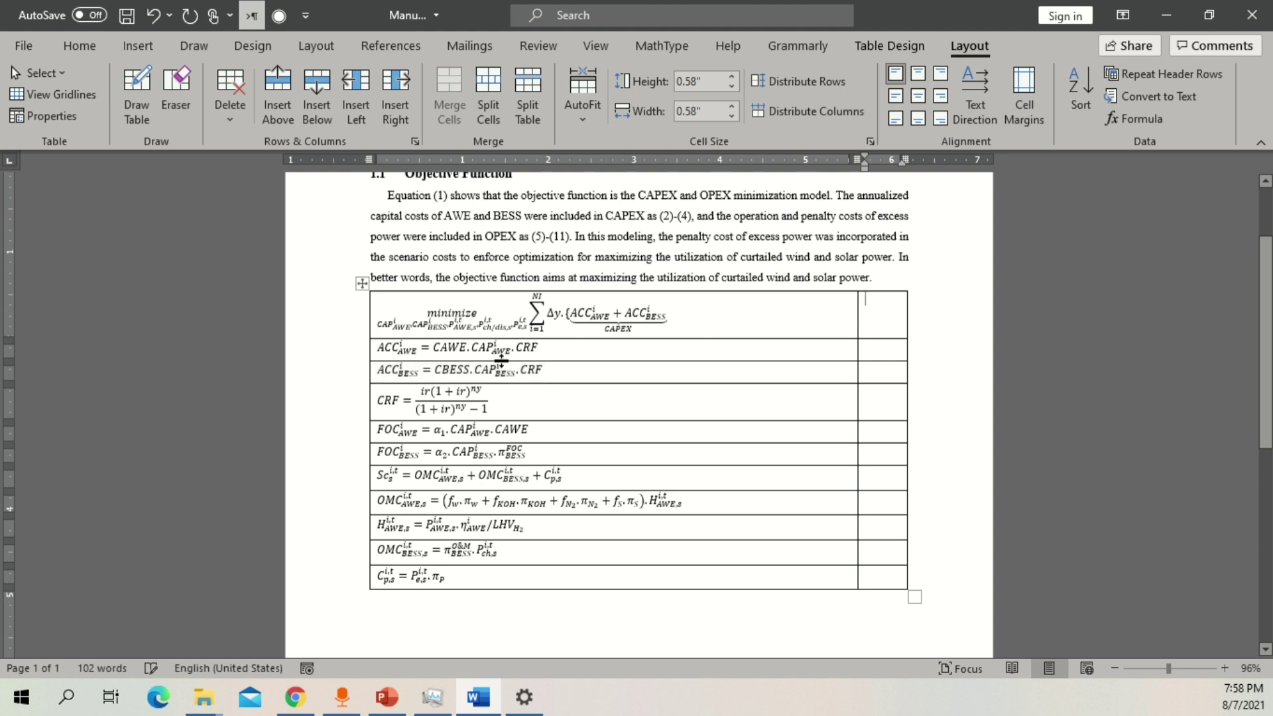
{"action": "left_click", "coordinate": [443, 325]}
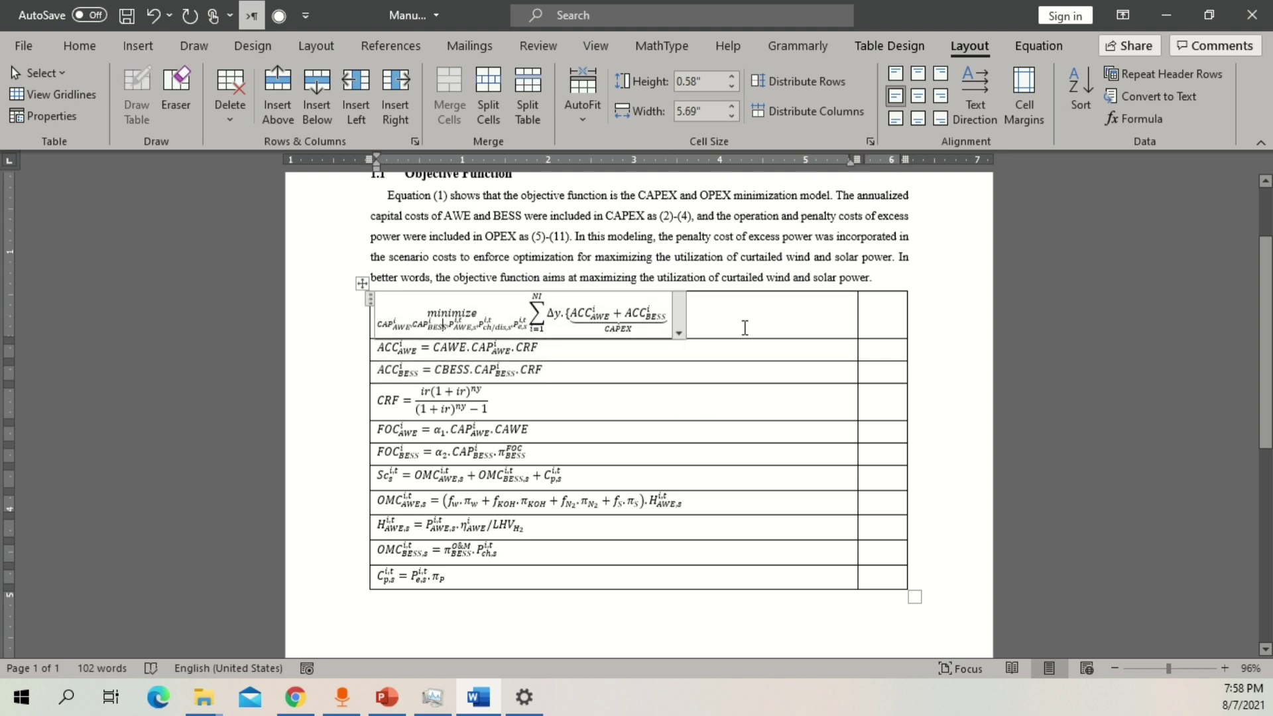
{"action": "left_click_drag", "start_coordinate": [735, 358], "coordinate": [701, 578]}
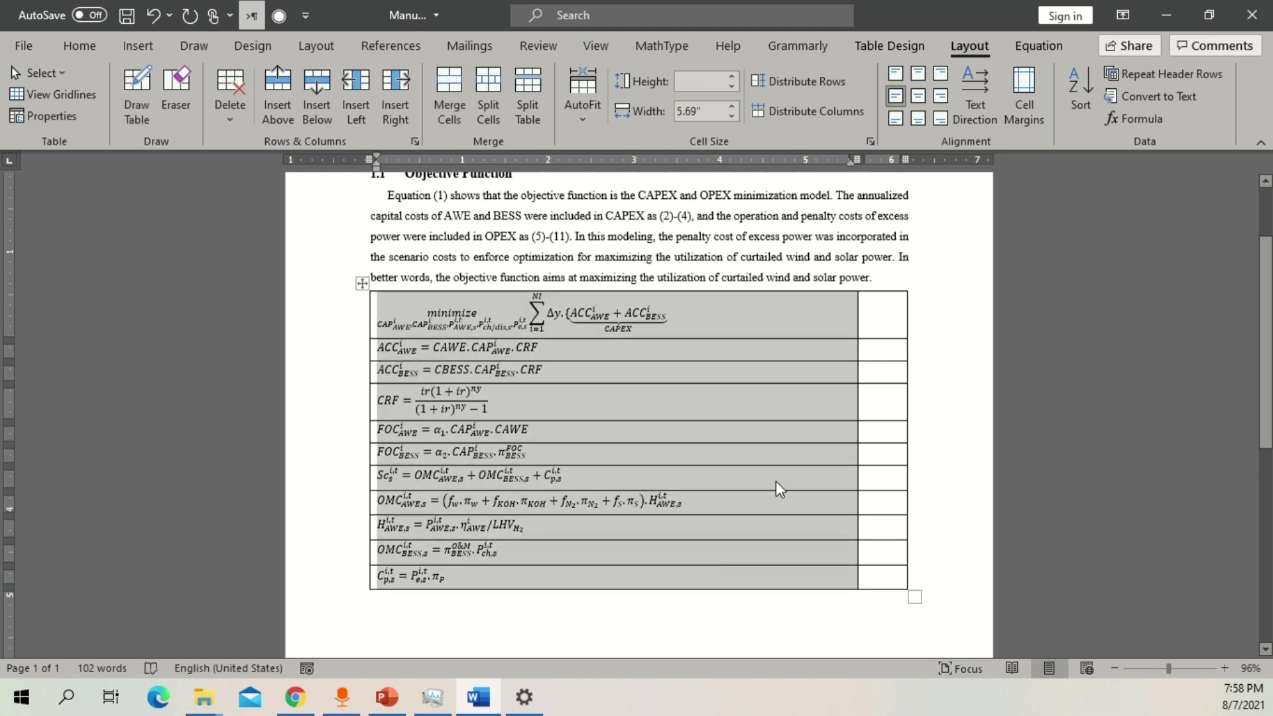
Enter the numbers (1) and (2) as plain text beside the first two equations.
{"action": "left_click", "coordinate": [886, 320]}
{"action": "type", "text": "(1)"}
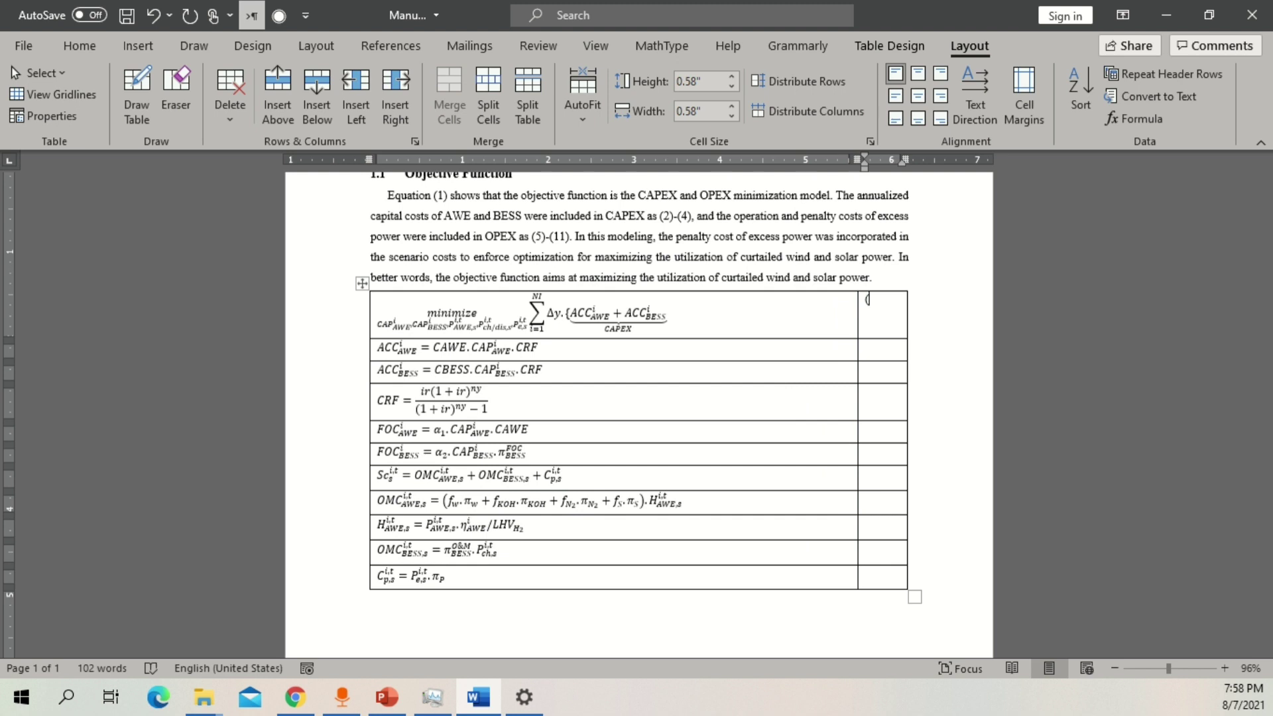
{"action": "left_click", "coordinate": [883, 351]}
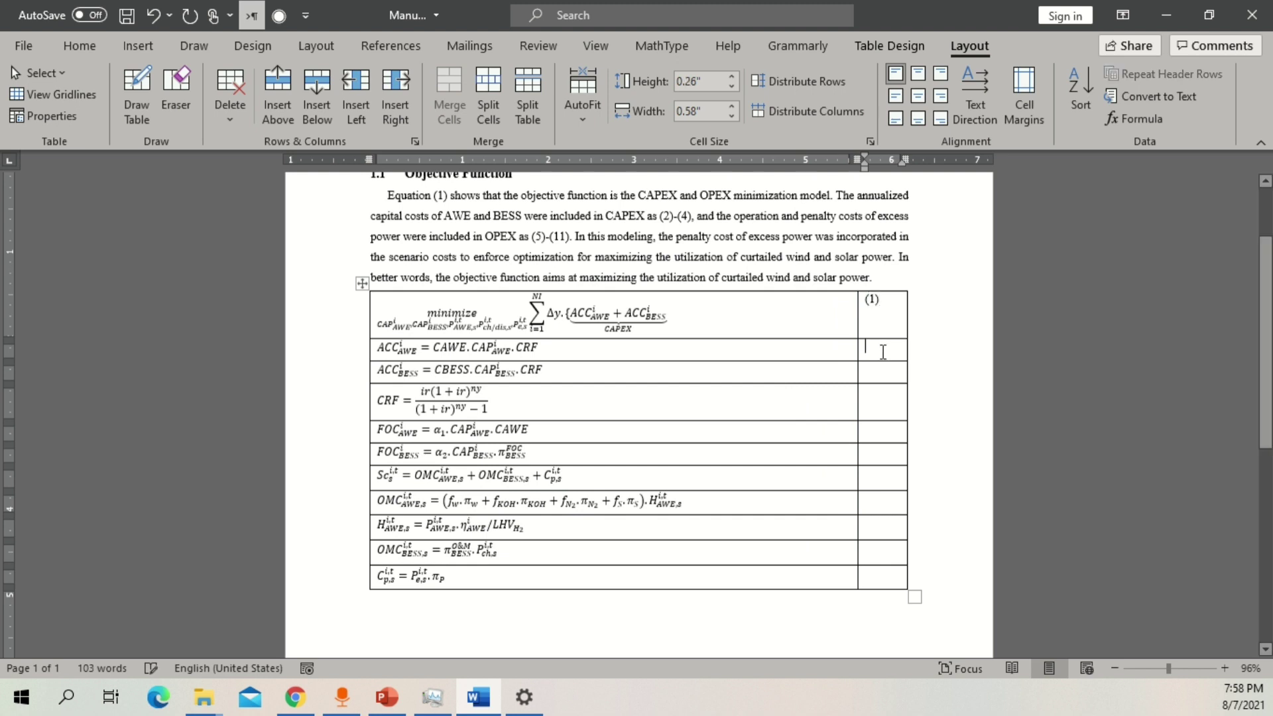
{"action": "type", "text": "(2)"}
Delete the manually entered numbers (1) and (2) from the number column.
{"action": "left_click_drag", "start_coordinate": [676, 238], "coordinate": [417, 199]}
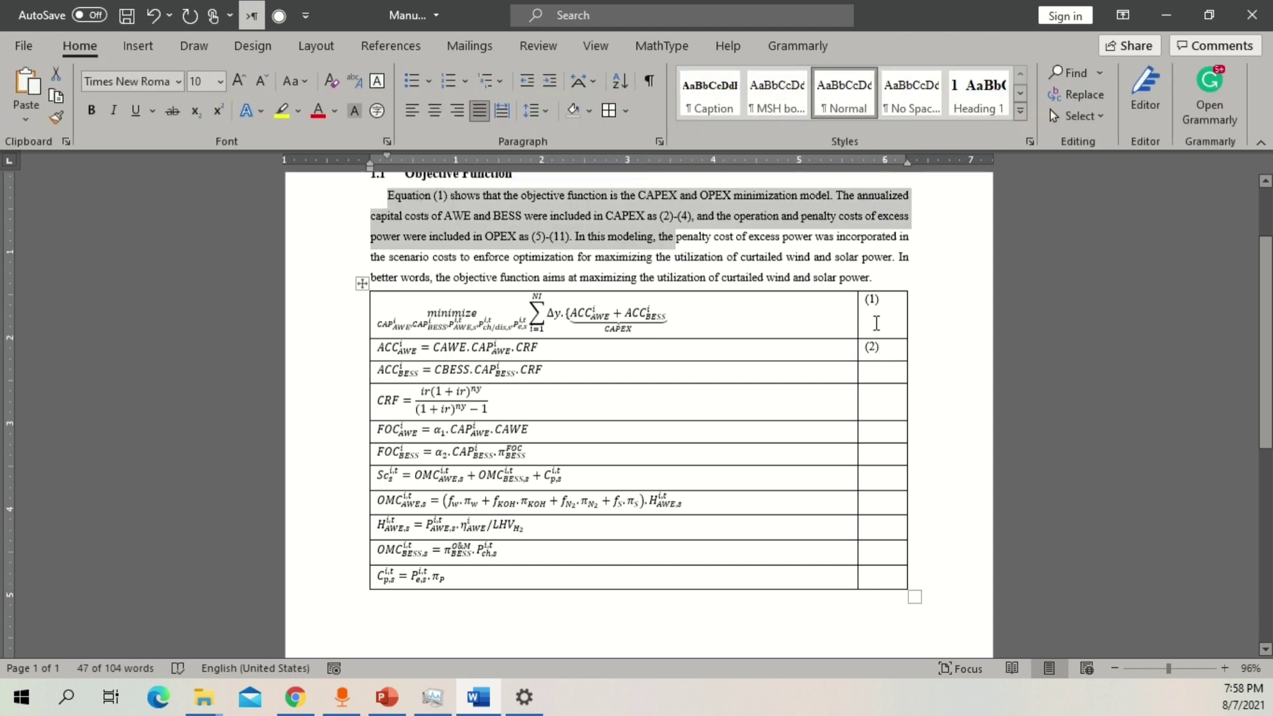
{"action": "left_click", "coordinate": [882, 323]}
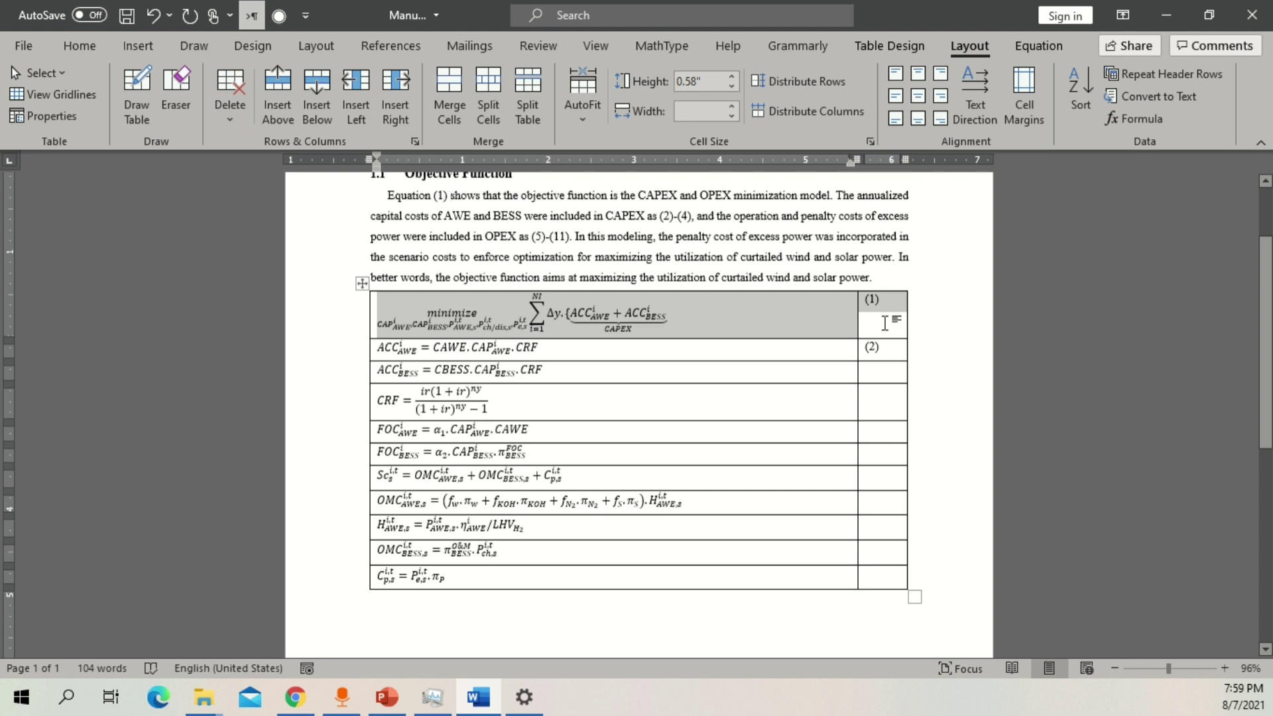
{"action": "left_click", "coordinate": [893, 319]}
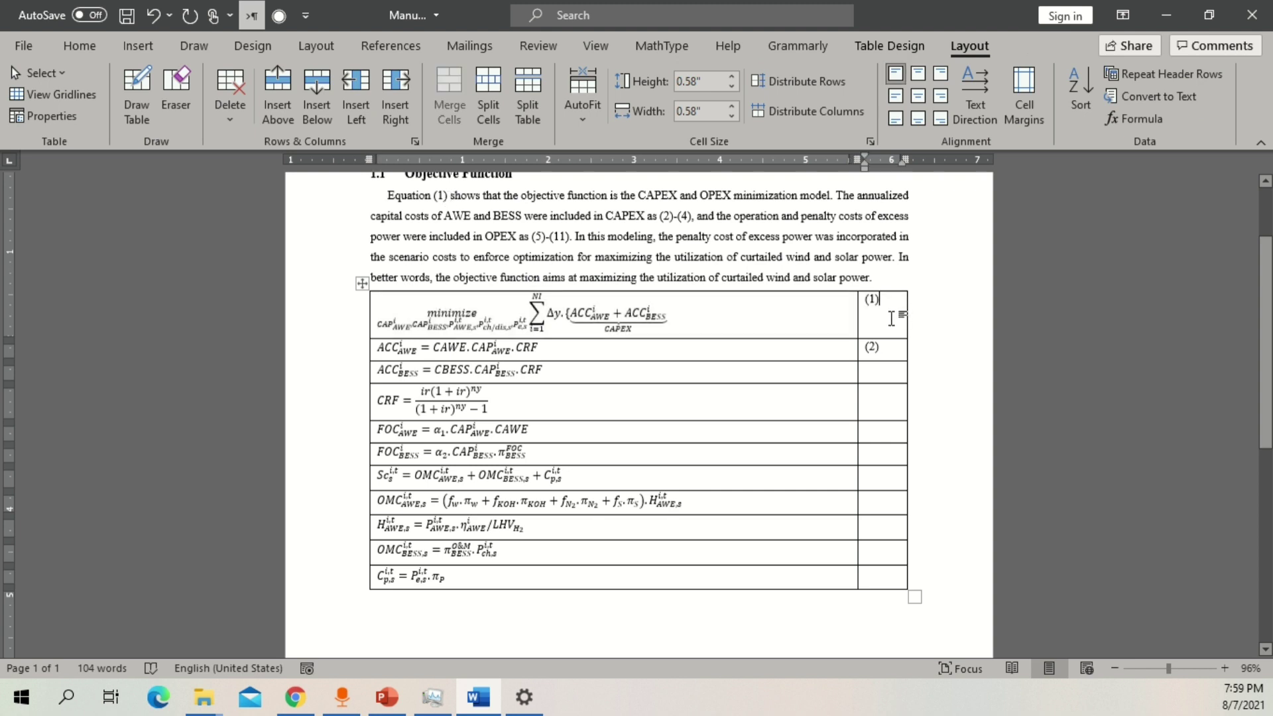
{"action": "double_click", "coordinate": [872, 347]}
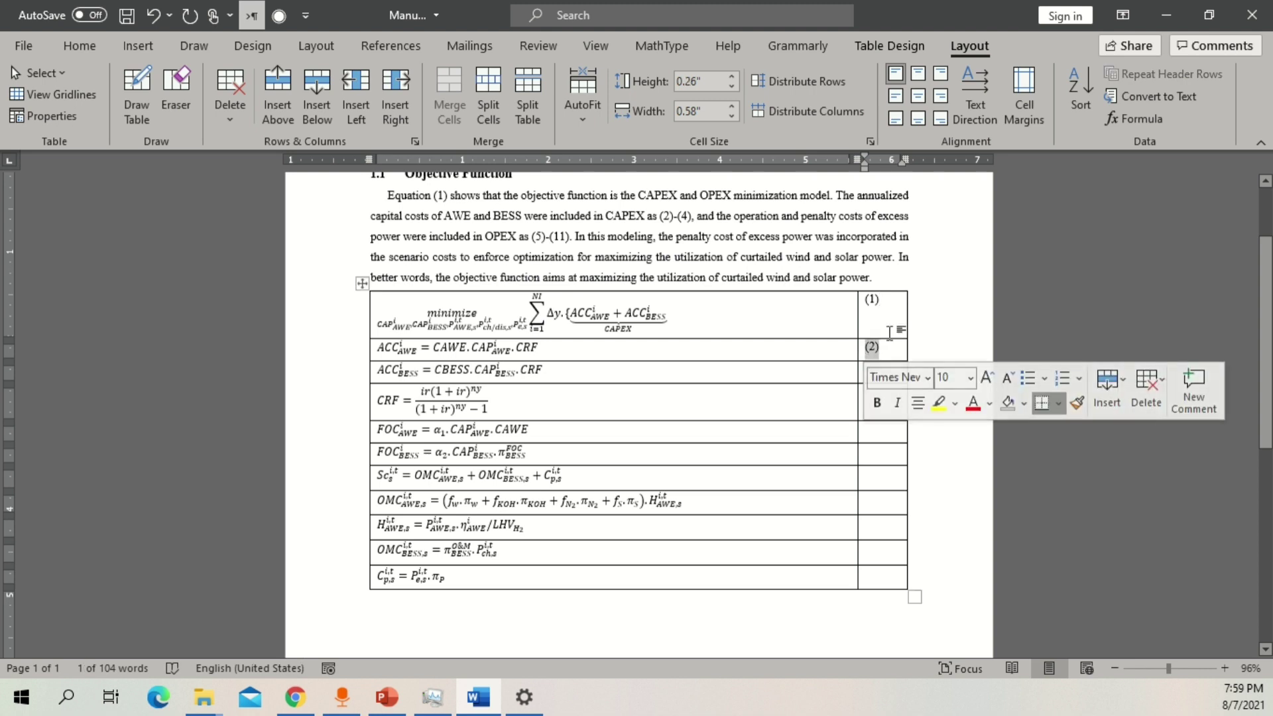
{"action": "key", "text": "Delete"}
{"action": "double_click", "coordinate": [871, 300]}
{"action": "key", "text": "Delete"}
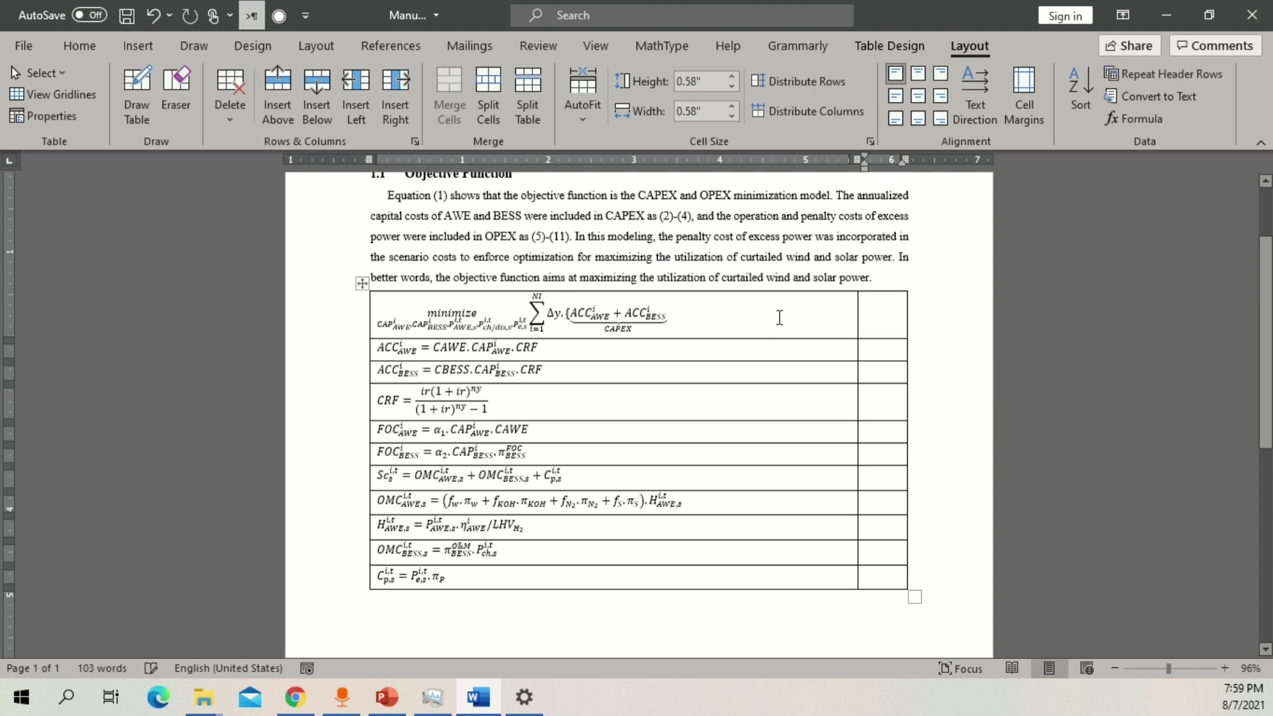
Start inserting a caption from the empty number cell beside the first equation.
{"action": "left_click_drag", "start_coordinate": [764, 318], "coordinate": [762, 573]}
{"action": "left_click", "coordinate": [874, 320]}
{"action": "left_click", "coordinate": [79, 45]}
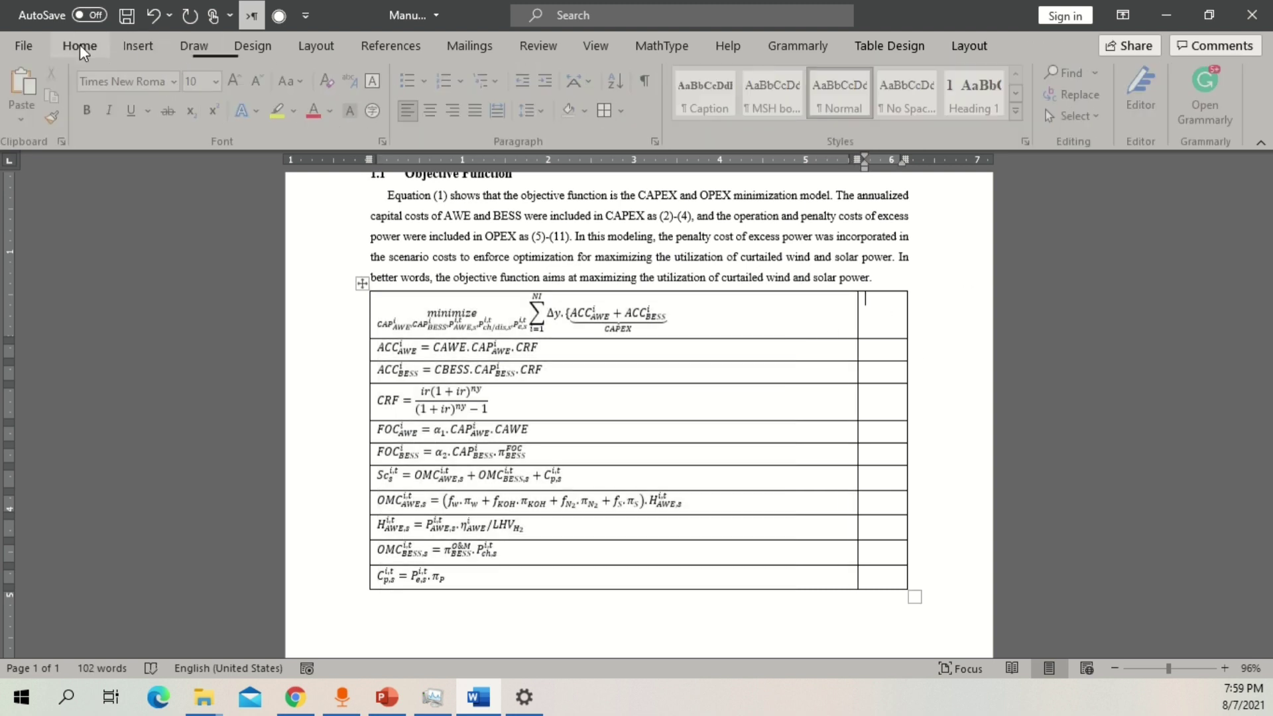
{"action": "left_click", "coordinate": [404, 49]}
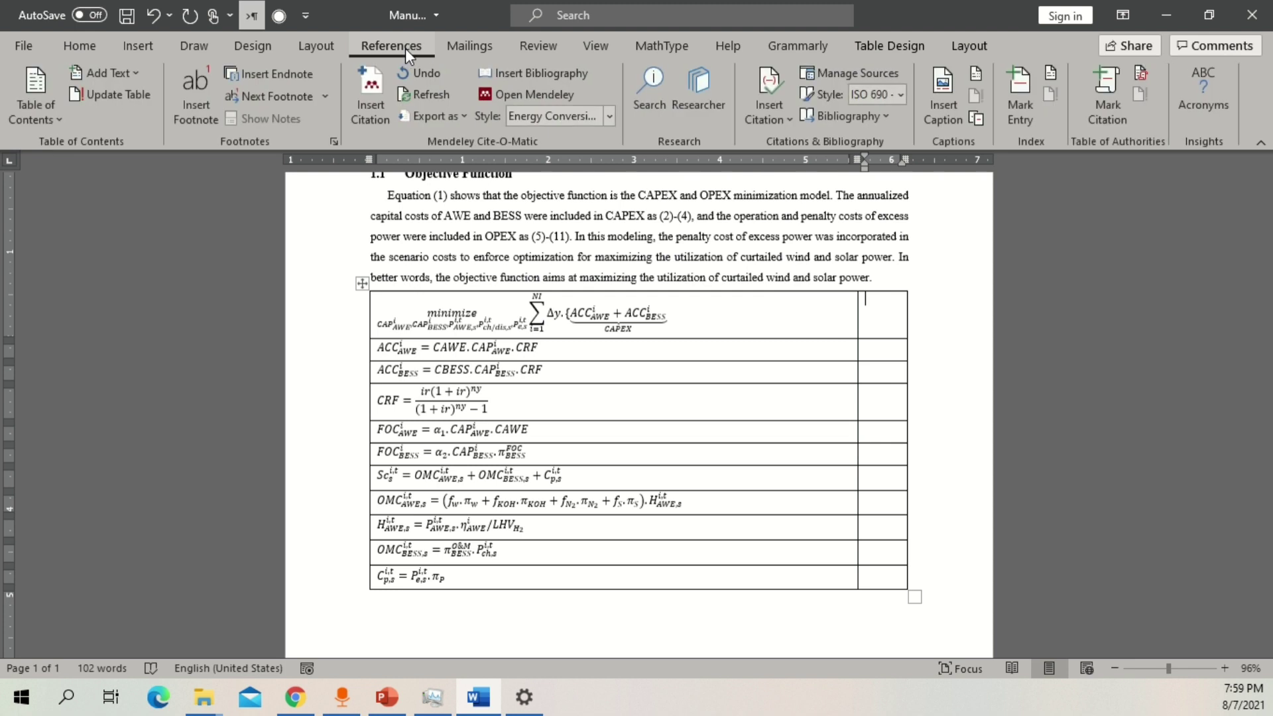
{"action": "left_click", "coordinate": [948, 121]}
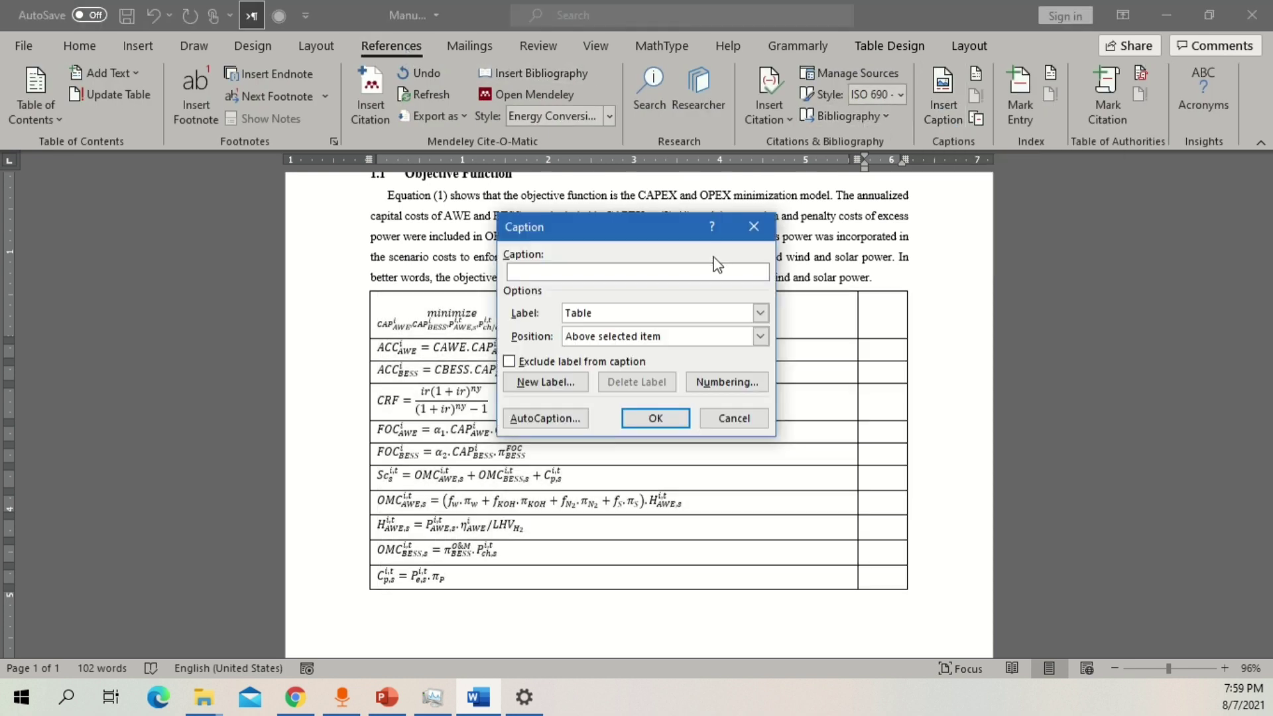
Try the Equation label for the caption, with and without the label text.
{"action": "left_click", "coordinate": [760, 314]}
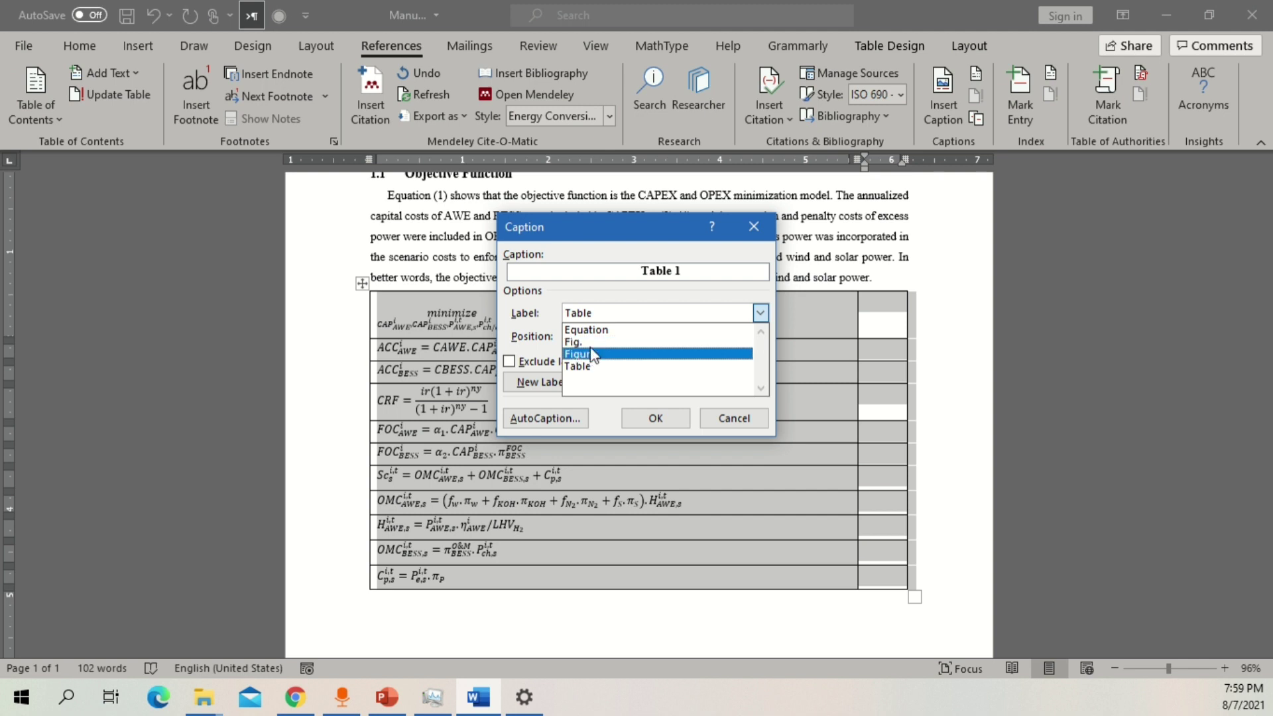
{"action": "left_click", "coordinate": [627, 330]}
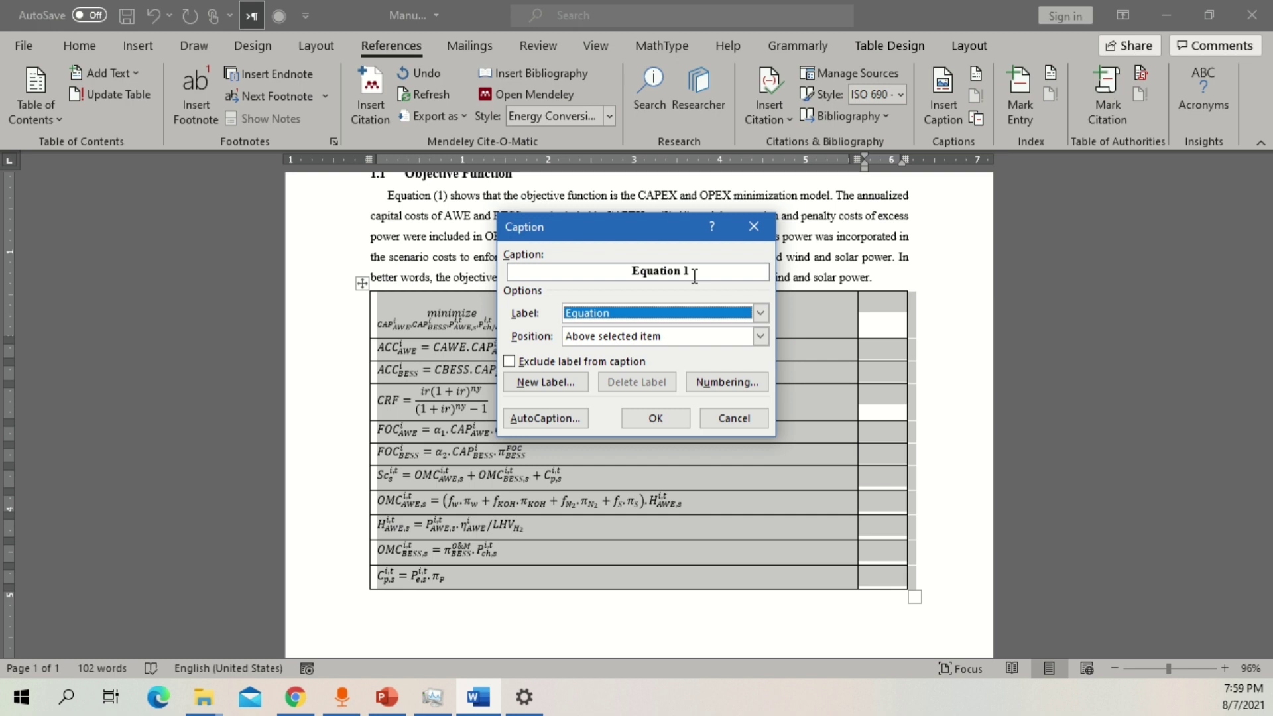
{"action": "left_click", "coordinate": [509, 362]}
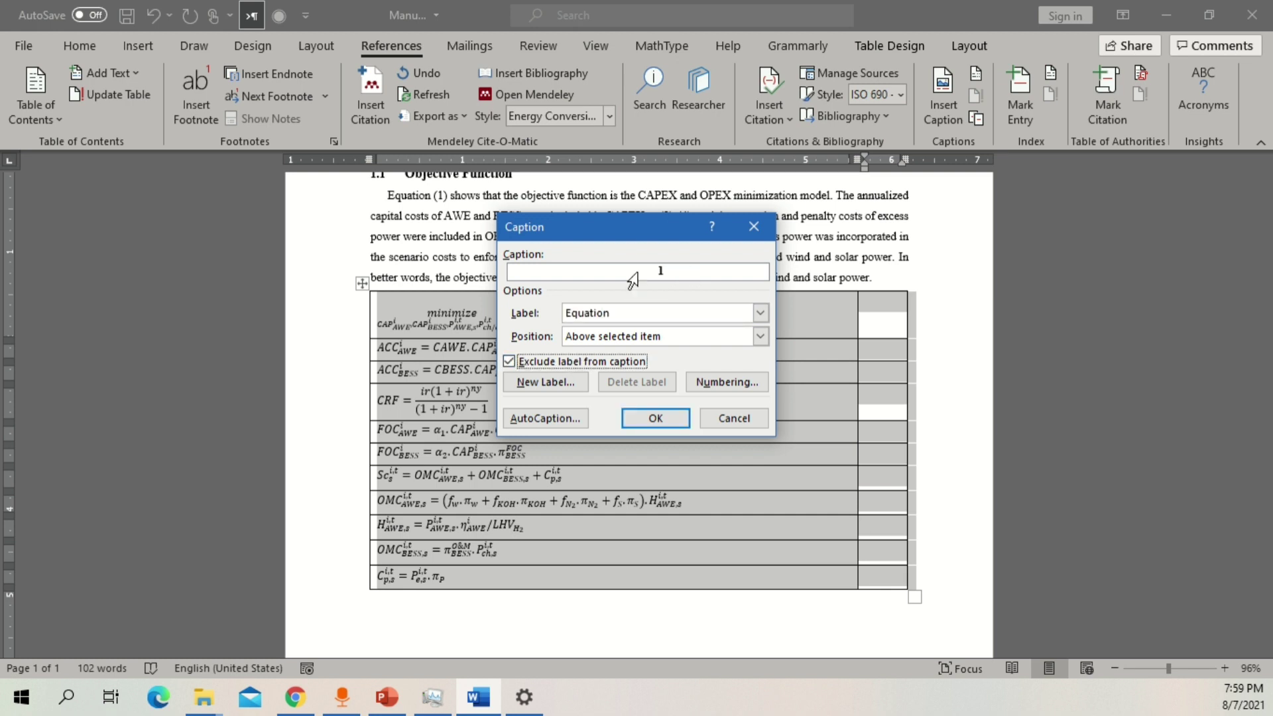
{"action": "left_click", "coordinate": [509, 361]}
{"action": "left_click", "coordinate": [692, 272]}
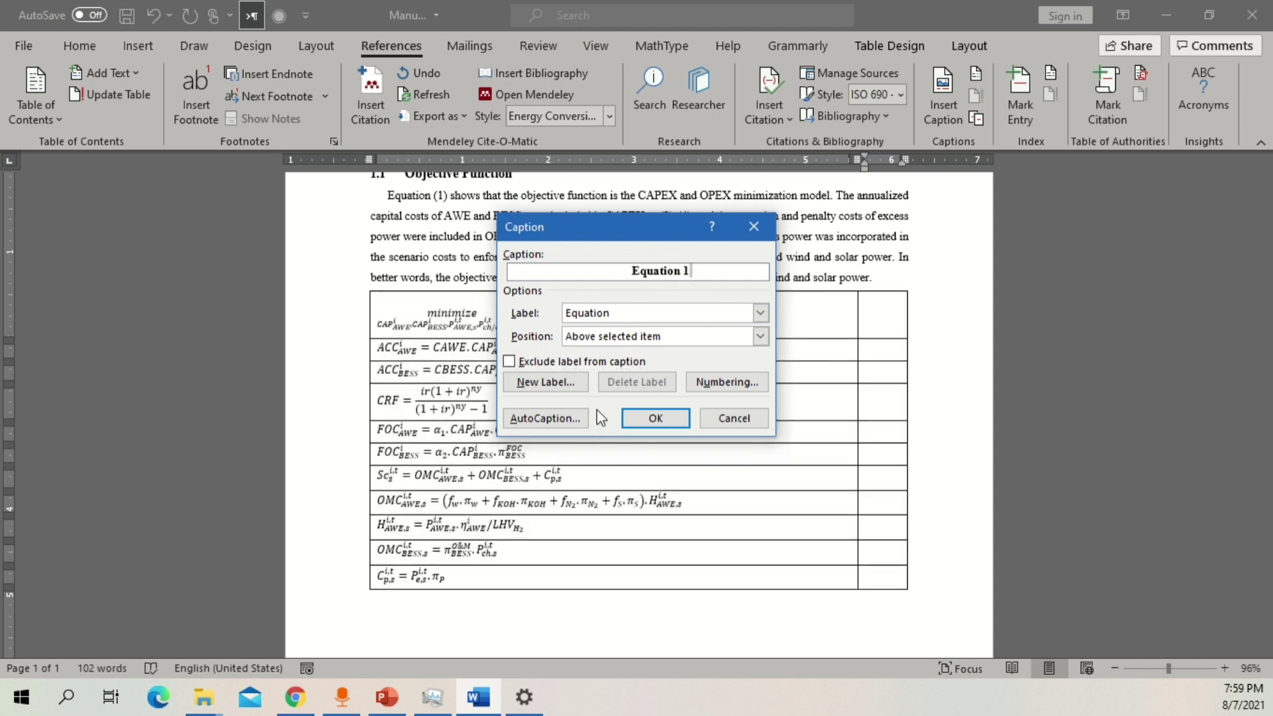
Create a new caption label named Eq and exclude the label from the caption.
{"action": "left_click", "coordinate": [565, 384]}
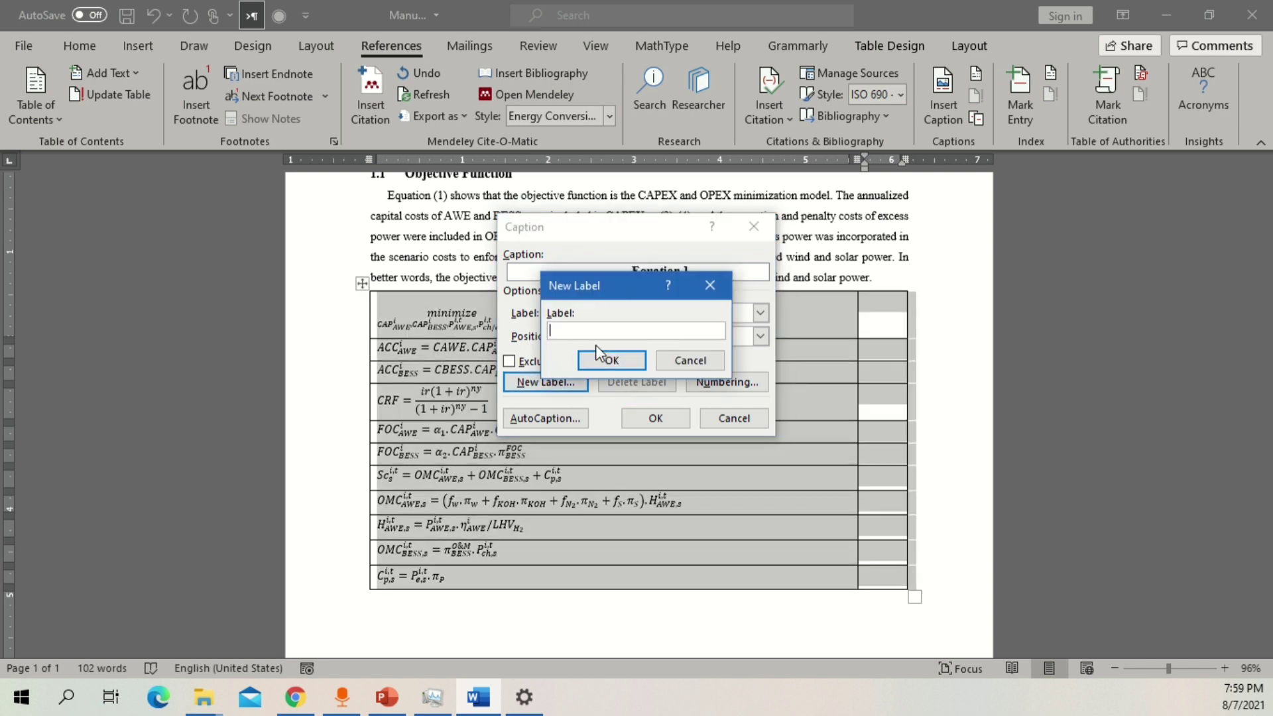
{"action": "type", "text": "EQ"}
{"action": "left_click", "coordinate": [609, 360]}
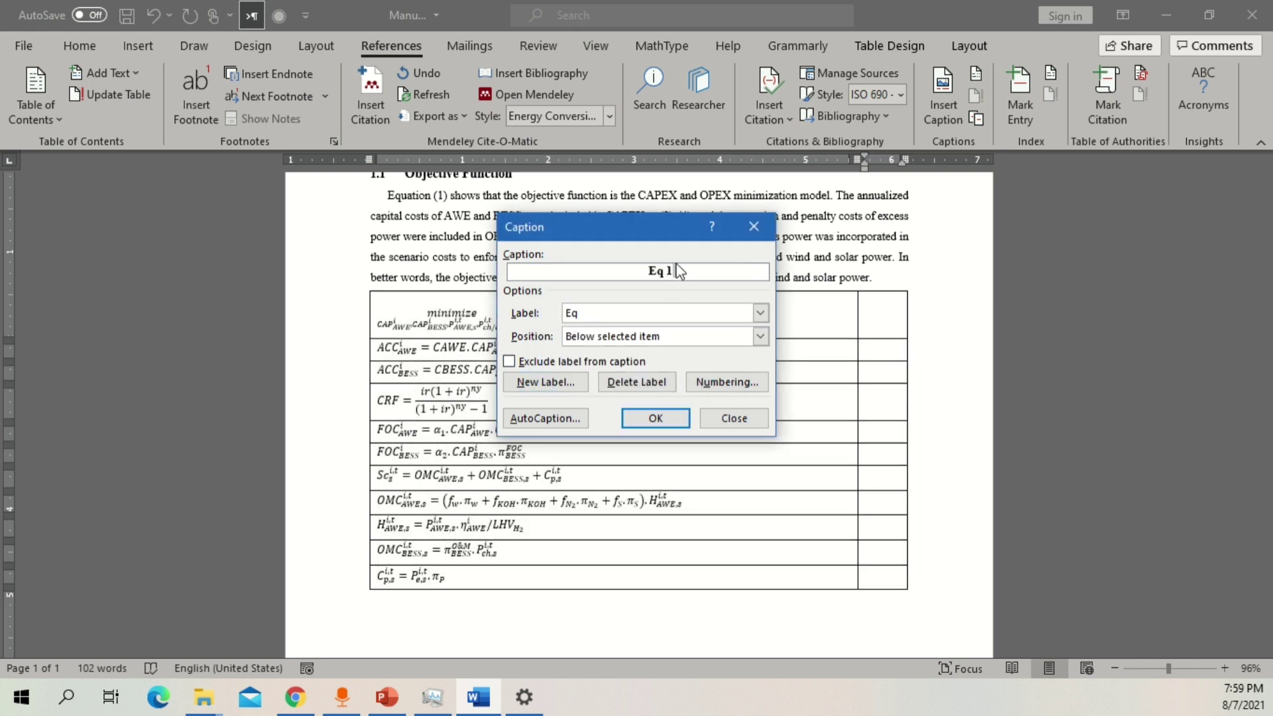
{"action": "left_click", "coordinate": [509, 362]}
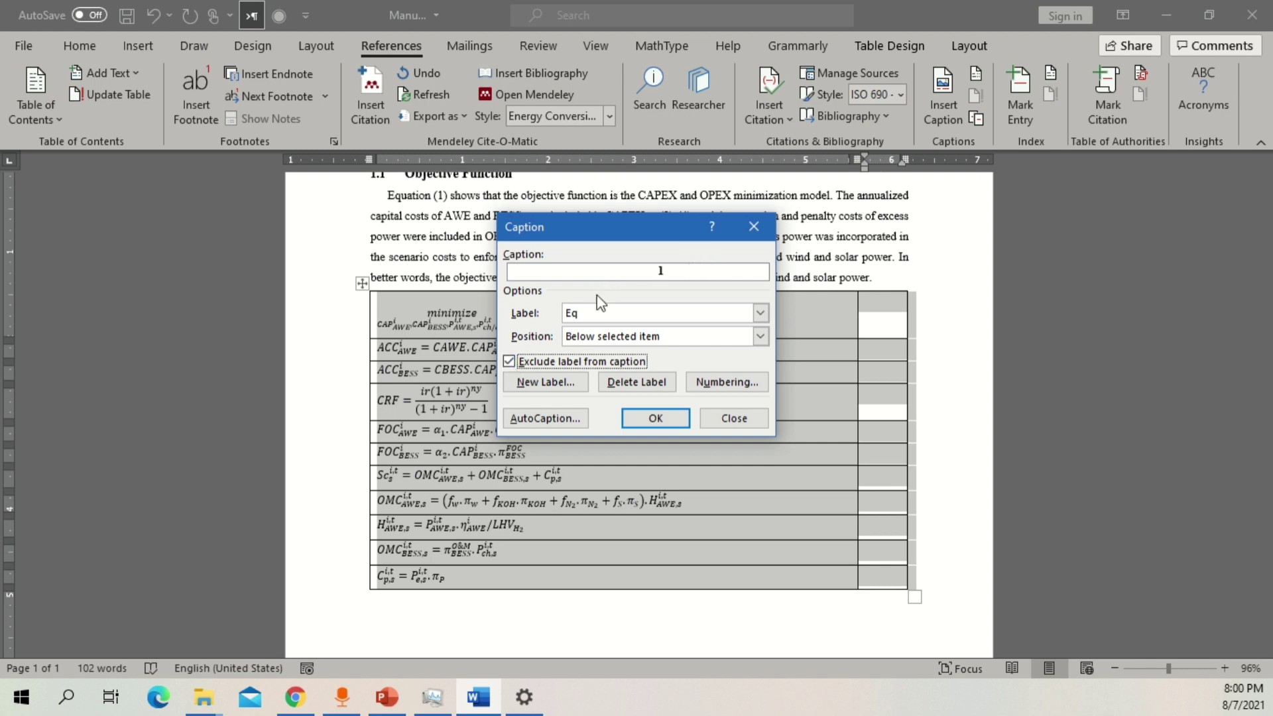
Try to insert the number-only Eq caption below the table, and undo the insertion.
{"action": "left_click", "coordinate": [663, 418]}
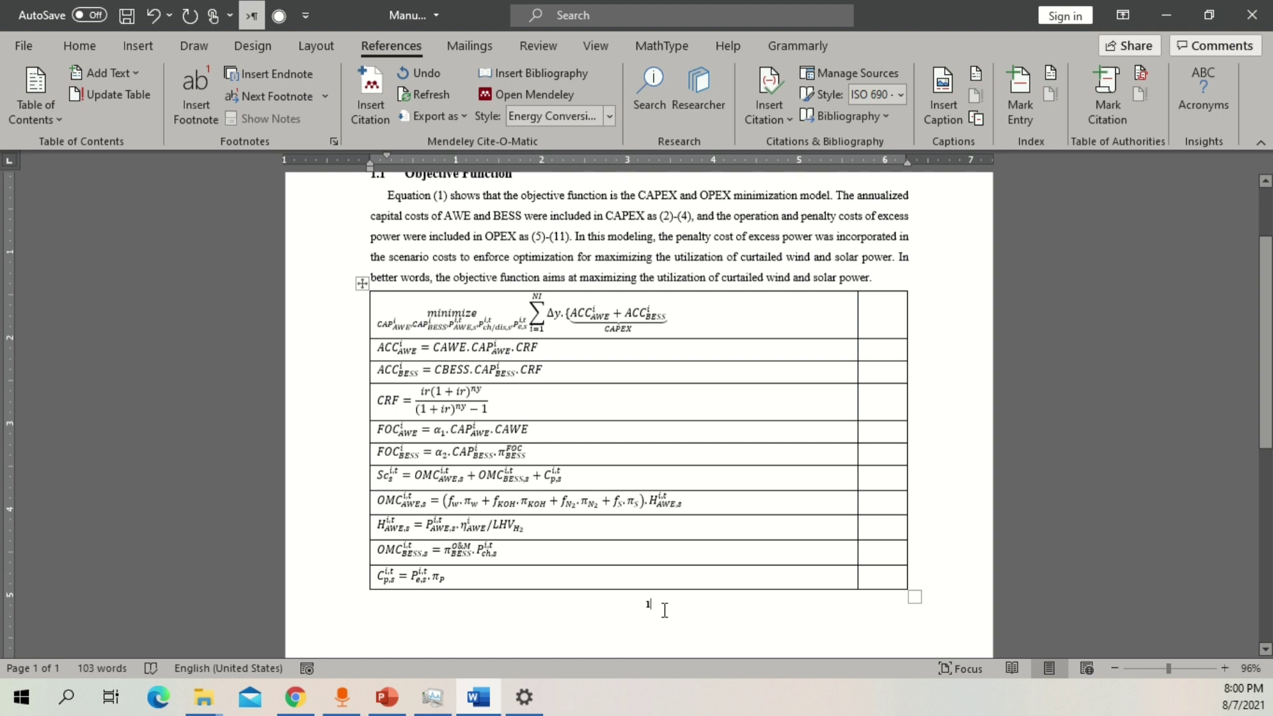
{"action": "key", "text": "ctrl+z"}
Insert an Eq caption without label text for the first equation, positioned below the selected item.
{"action": "left_click", "coordinate": [893, 323]}
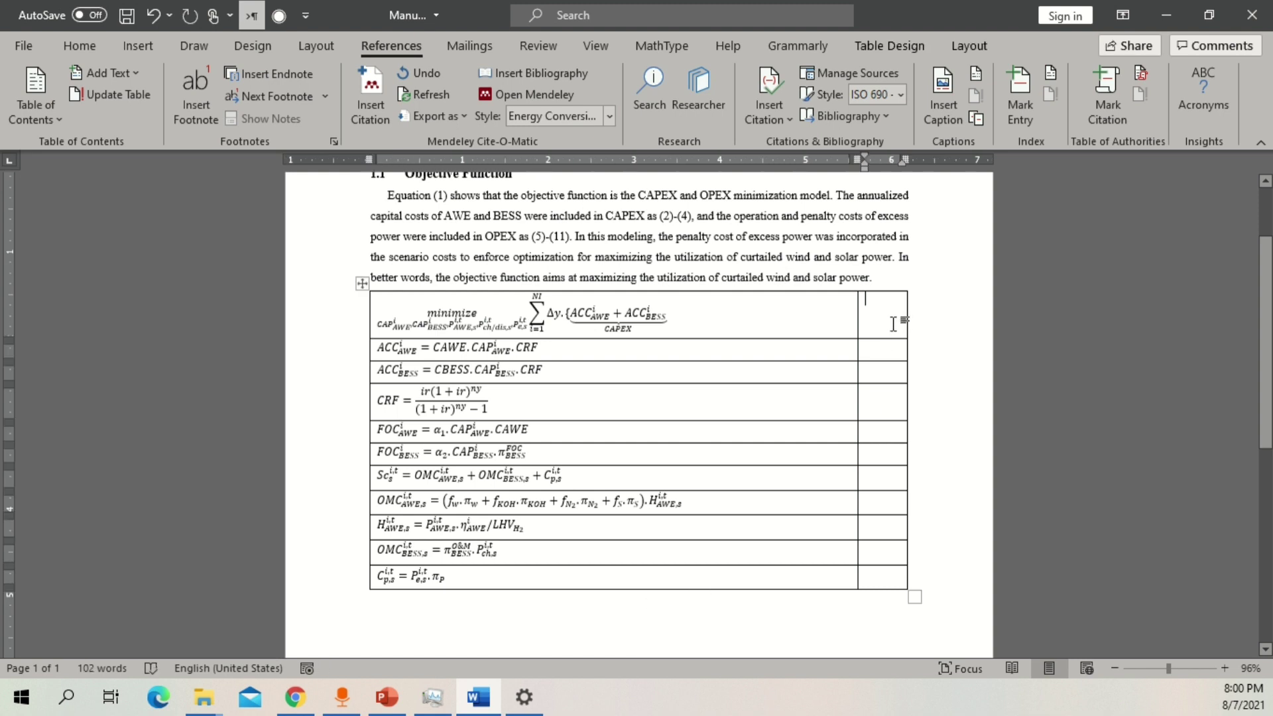
{"action": "left_click", "coordinate": [941, 118]}
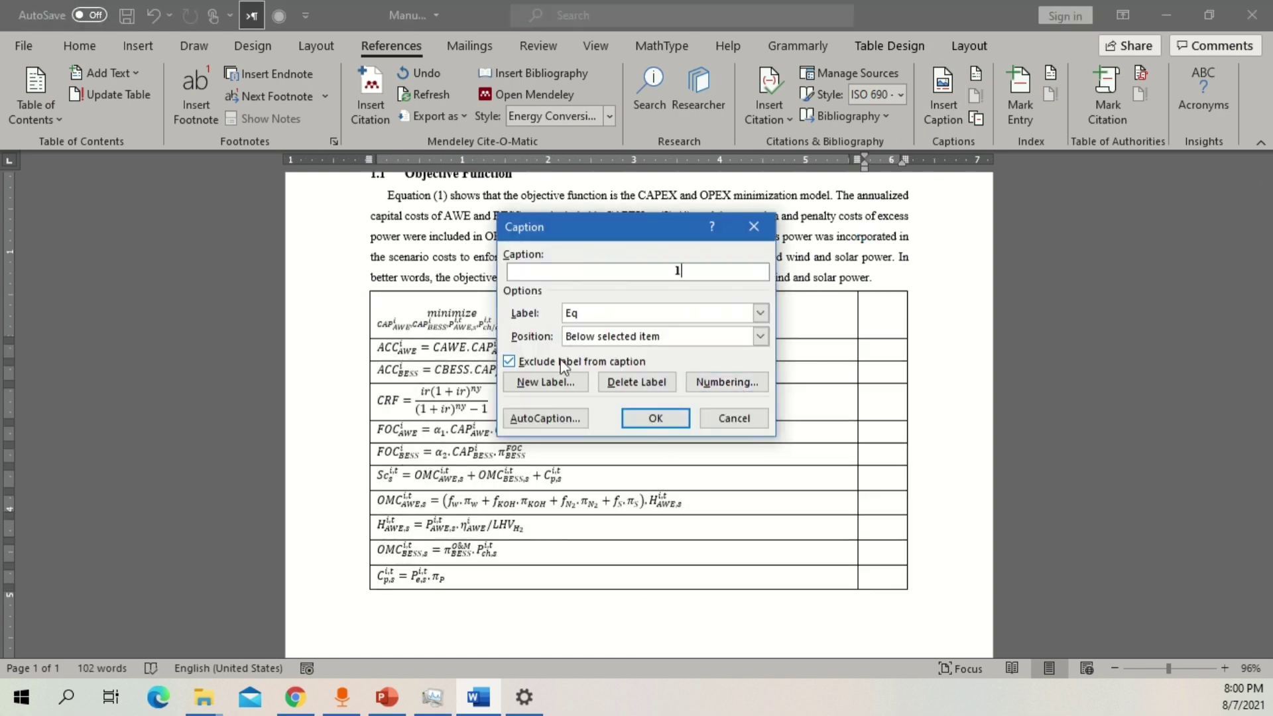
{"action": "left_click", "coordinate": [760, 336]}
{"action": "left_click", "coordinate": [762, 338]}
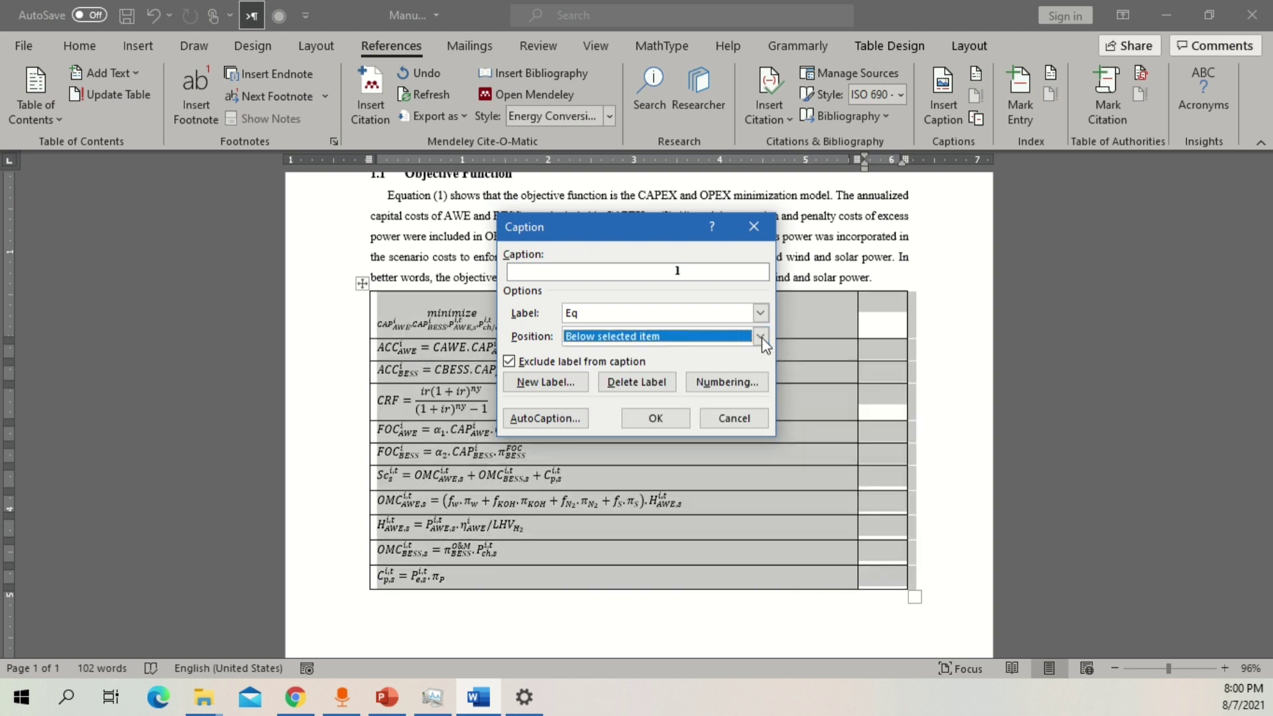
{"action": "left_click", "coordinate": [647, 423]}
Move the caption number 1 from below the table into the first equation's number cell.
{"action": "left_click", "coordinate": [666, 604]}
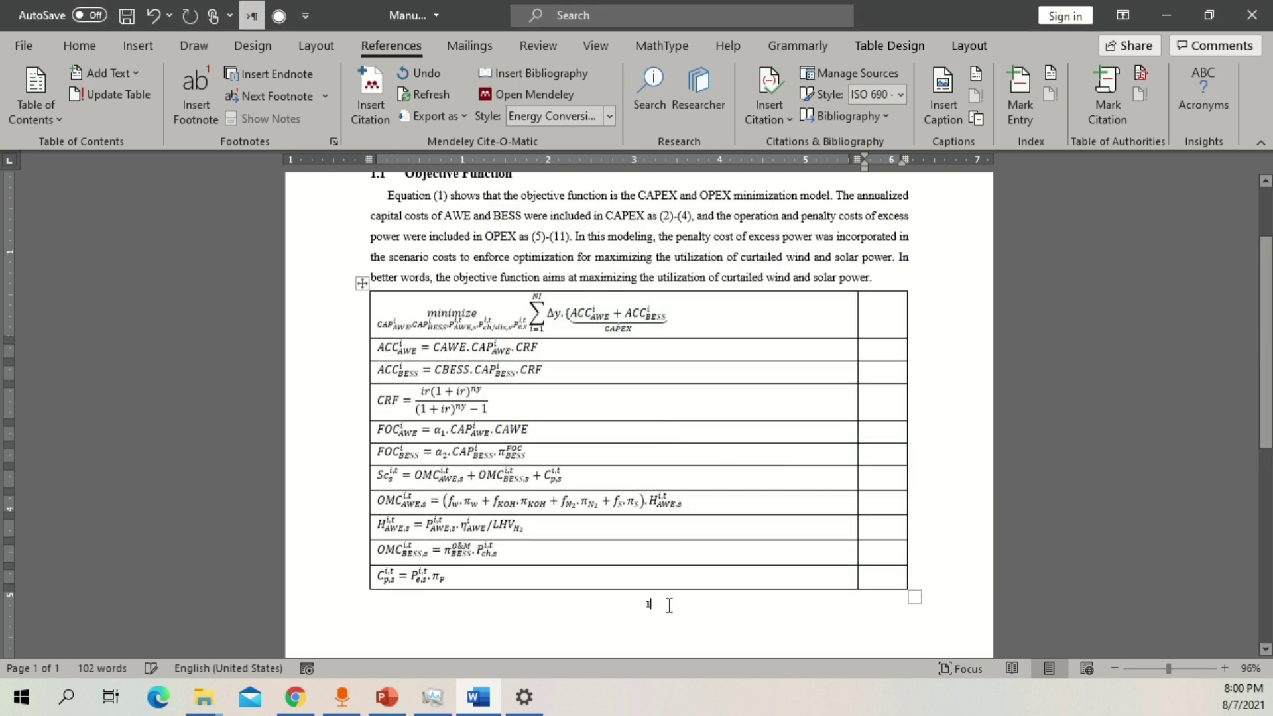
{"action": "type", "text": "1"}
{"action": "double_click", "coordinate": [648, 604]}
{"action": "key", "text": "BackSpace"}
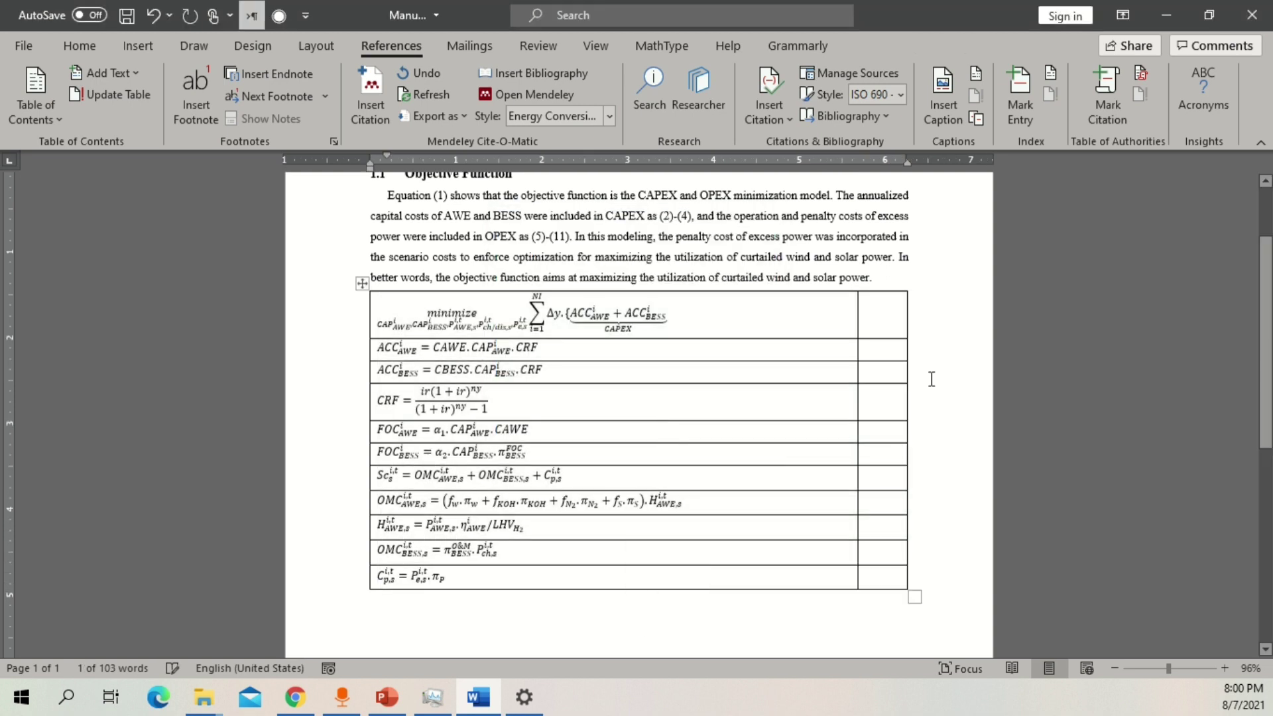
{"action": "left_click", "coordinate": [886, 327]}
{"action": "type", "text": "1"}
{"action": "key", "text": "Return"}
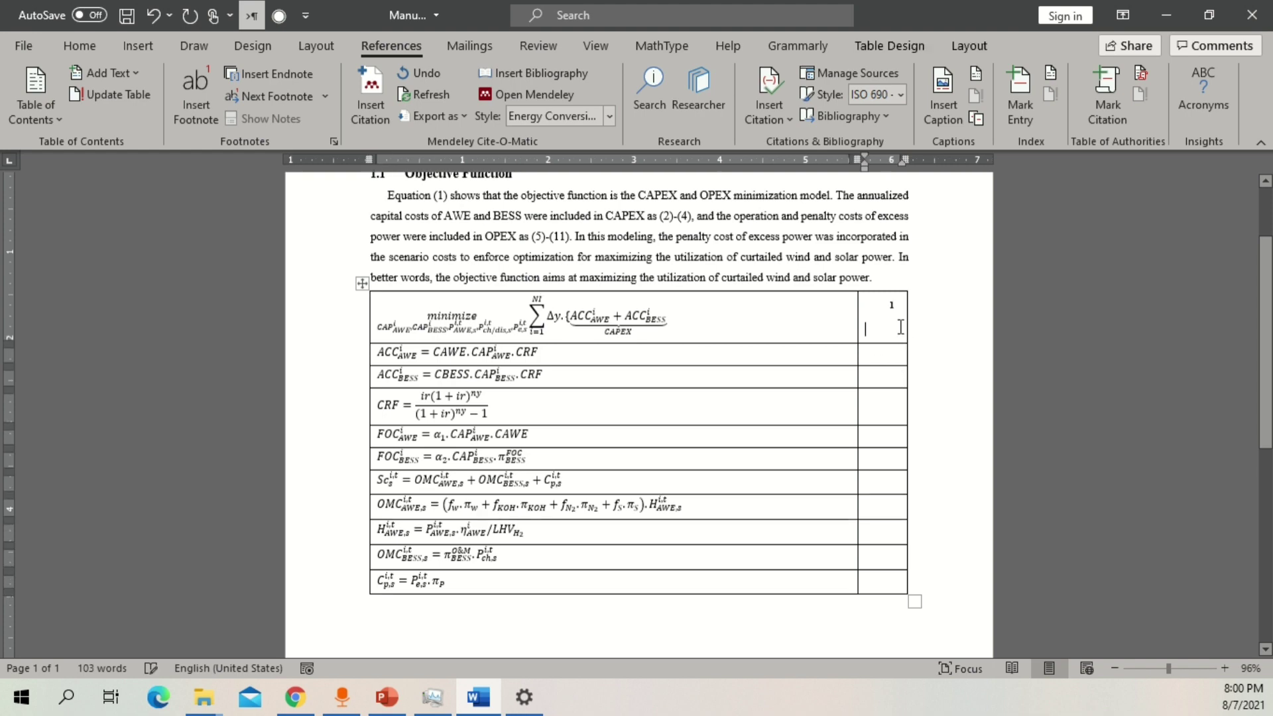
Enclose the first equation's caption number in parentheses so it reads (1).
{"action": "scroll", "coordinate": [895, 325], "scroll_direction": "down", "scroll_amount": 10}
{"action": "left_click", "coordinate": [895, 327]}
{"action": "scroll", "coordinate": [930, 322], "scroll_direction": "up", "scroll_amount": 5}
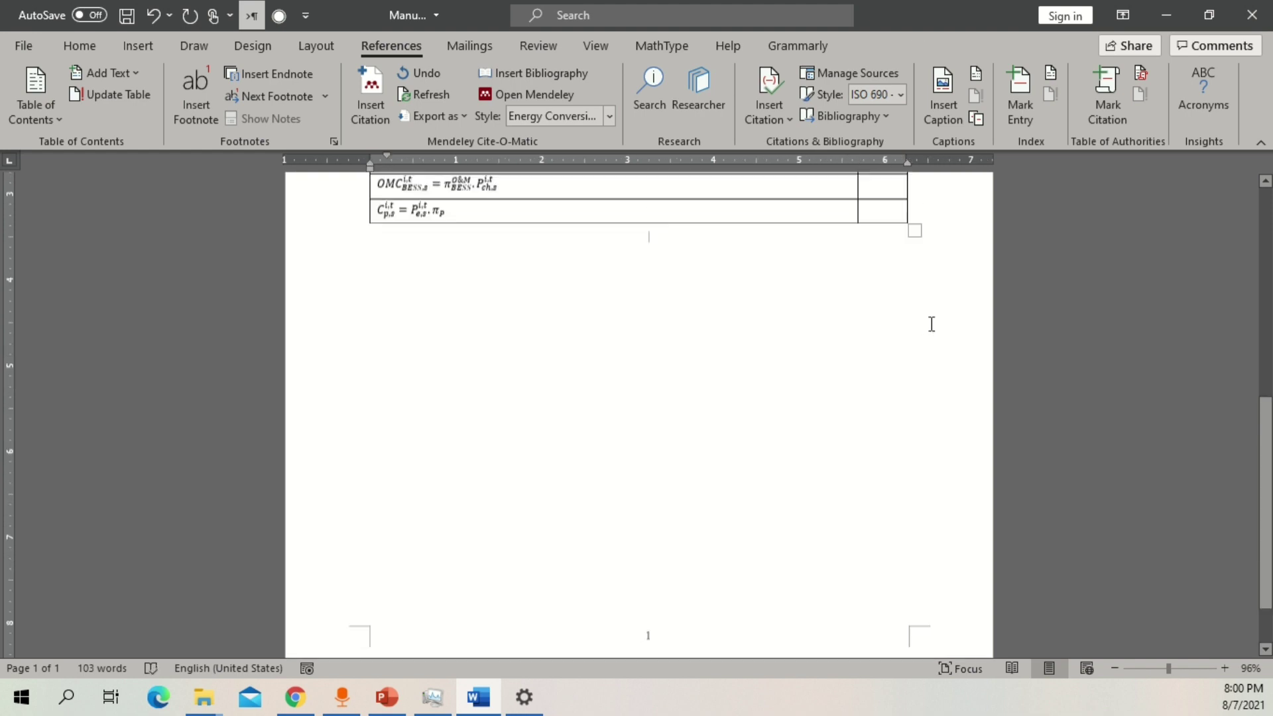
{"action": "scroll", "coordinate": [927, 265], "scroll_direction": "up", "scroll_amount": 3}
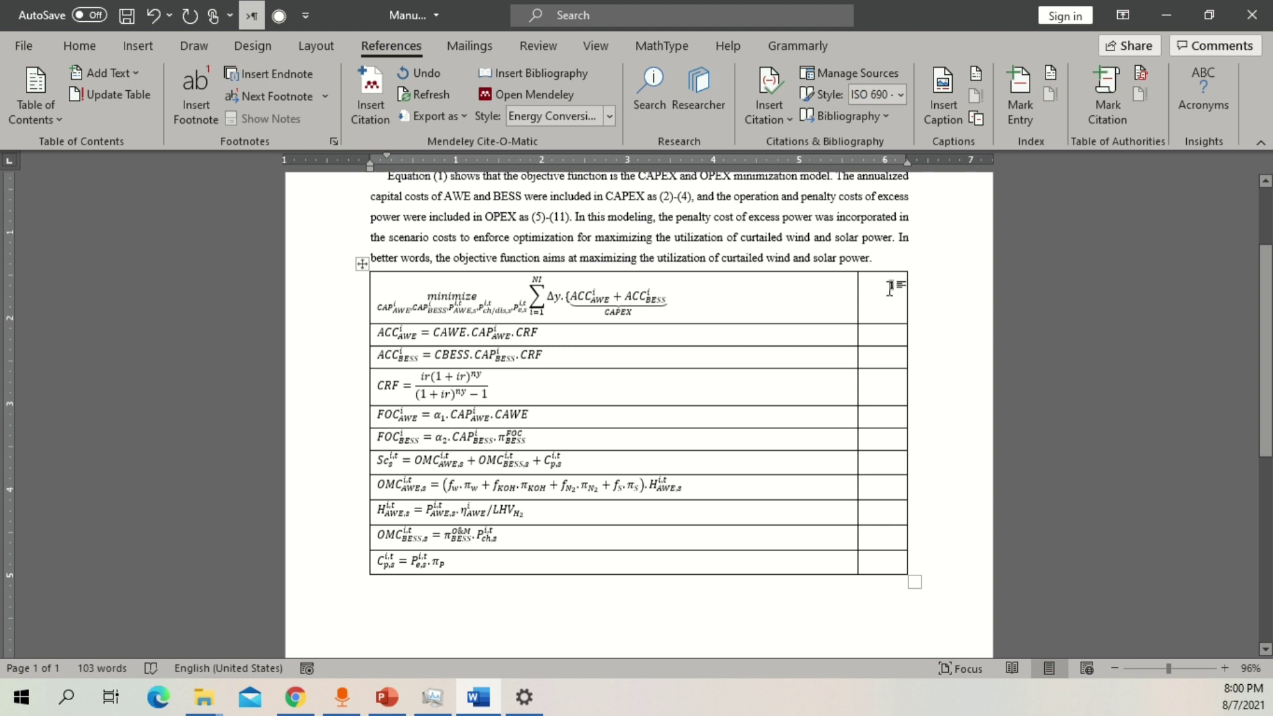
{"action": "left_click", "coordinate": [890, 290]}
{"action": "key", "text": "Up"}
{"action": "left_click", "coordinate": [901, 289]}
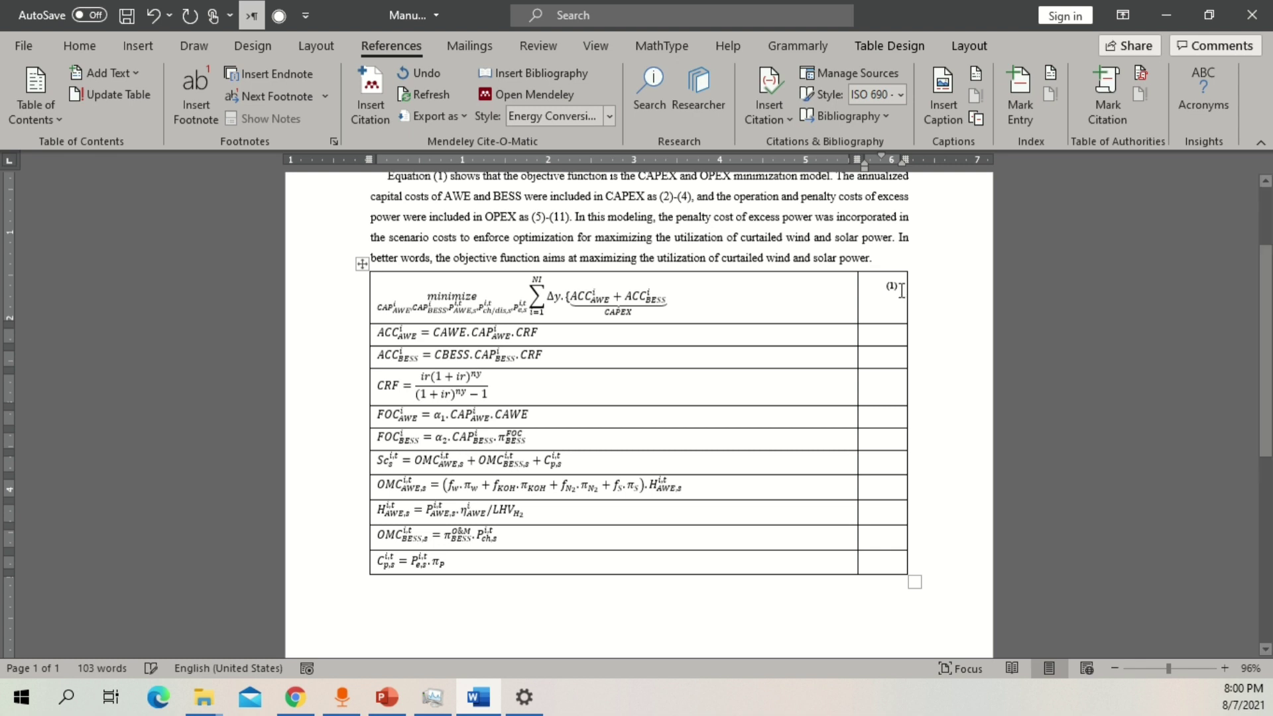
Check the body text's font size and set the caption number (1) to size 10.
{"action": "left_click_drag", "start_coordinate": [785, 237], "coordinate": [676, 238]}
{"action": "left_click", "coordinate": [83, 46]}
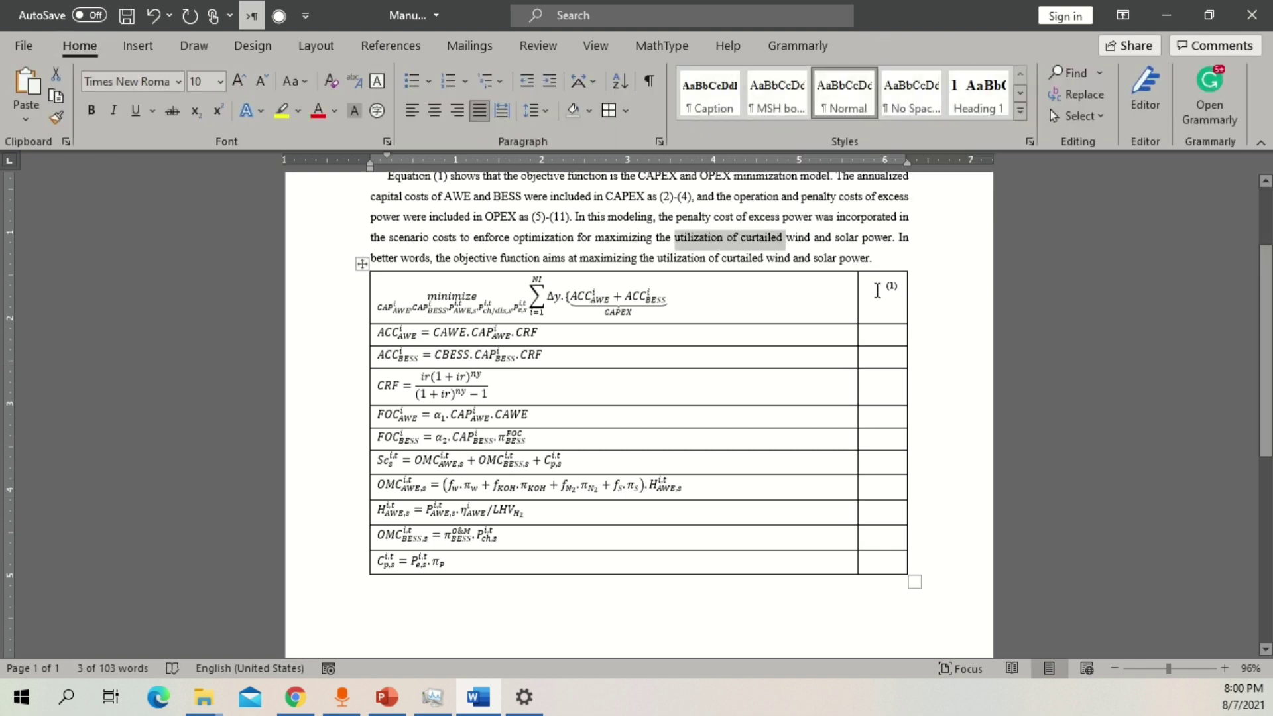
{"action": "left_click_drag", "start_coordinate": [887, 287], "coordinate": [903, 295]}
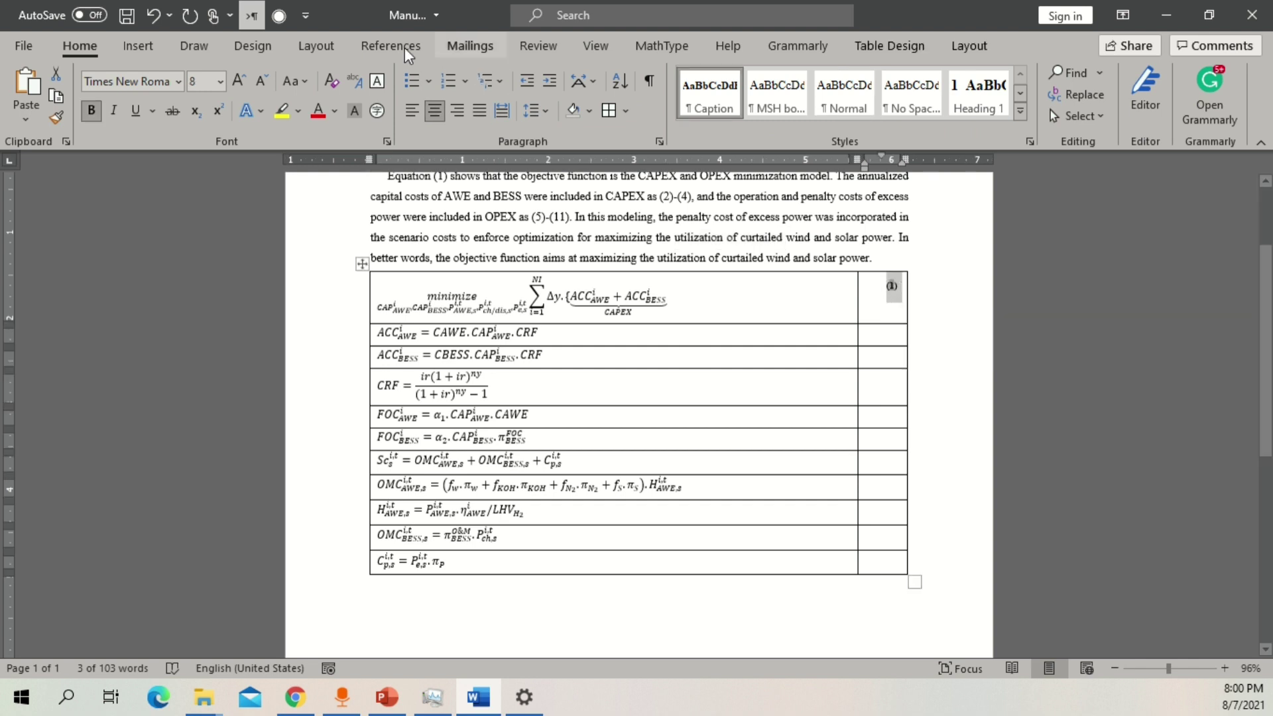
{"action": "left_click", "coordinate": [196, 81]}
{"action": "type", "text": "10"}
{"action": "key", "text": "Return"}
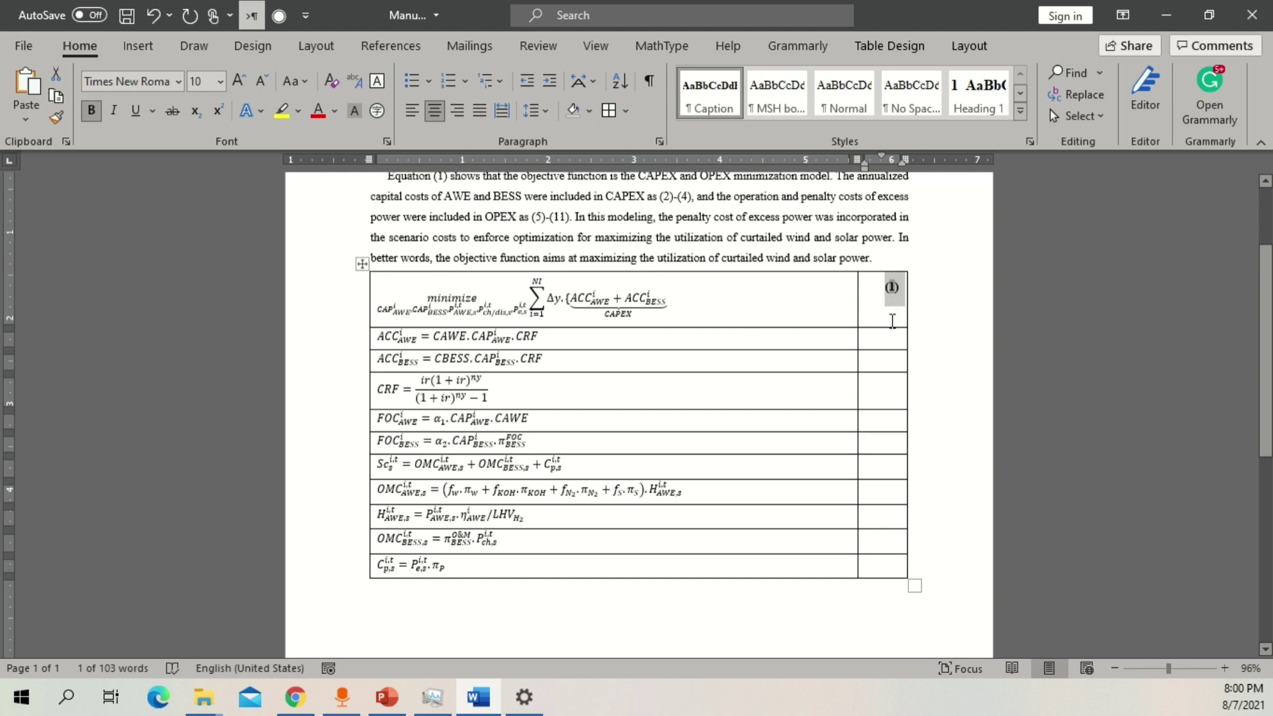
Remove the extra blank line from the first number cell and centre the (1) in the cell.
{"action": "left_click", "coordinate": [969, 48]}
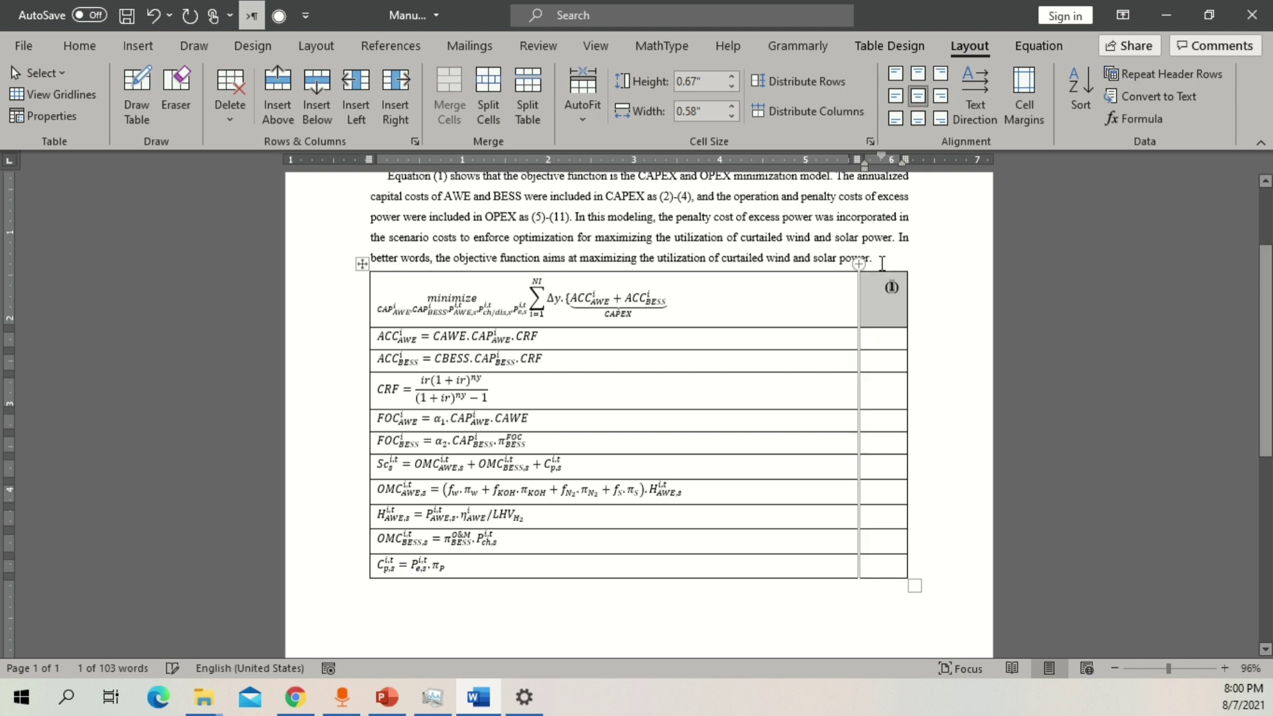
{"action": "left_click", "coordinate": [899, 292]}
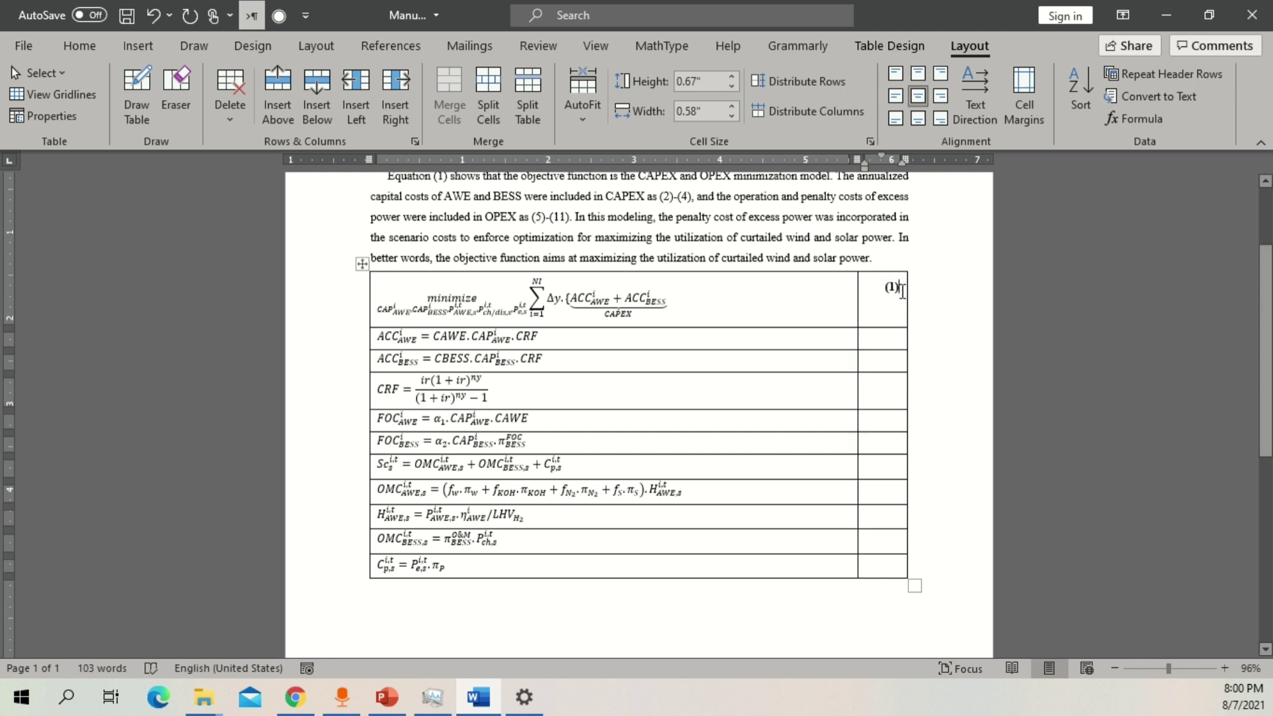
{"action": "key", "text": "Delete"}
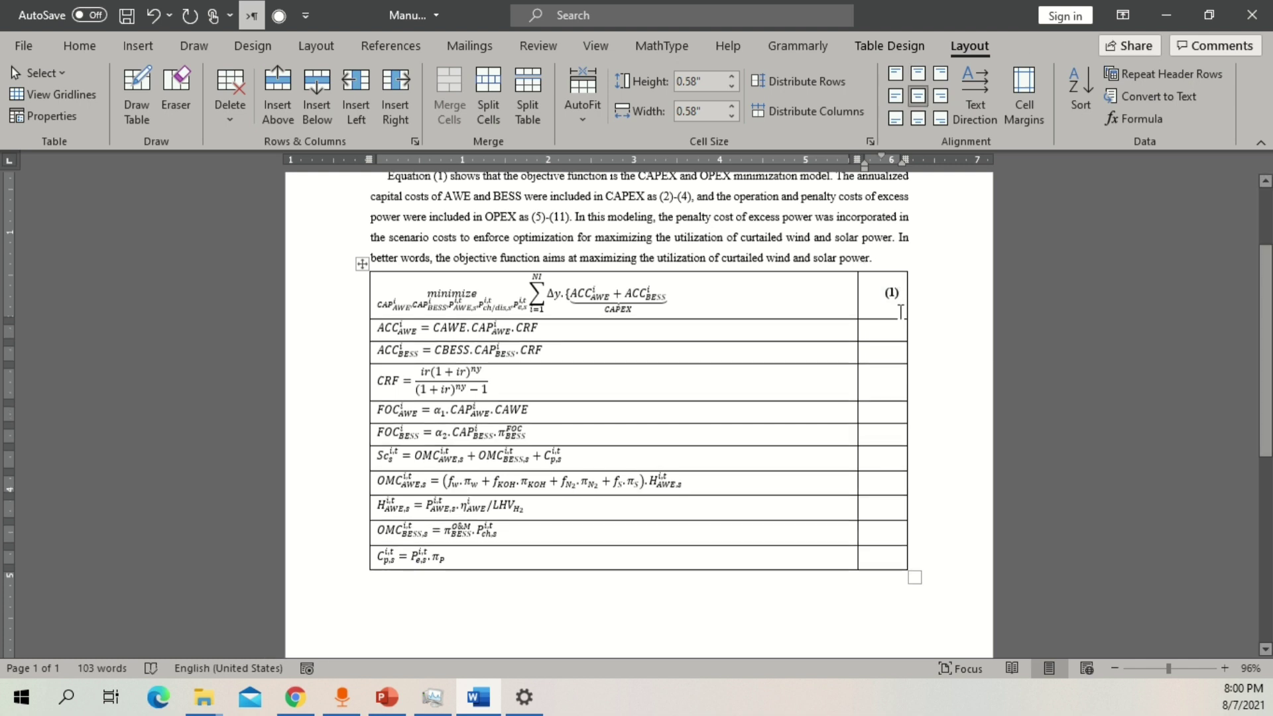
{"action": "key", "text": "ctrl+l"}
{"action": "key", "text": "ctrl+e"}
{"action": "left_click", "coordinate": [892, 292]}
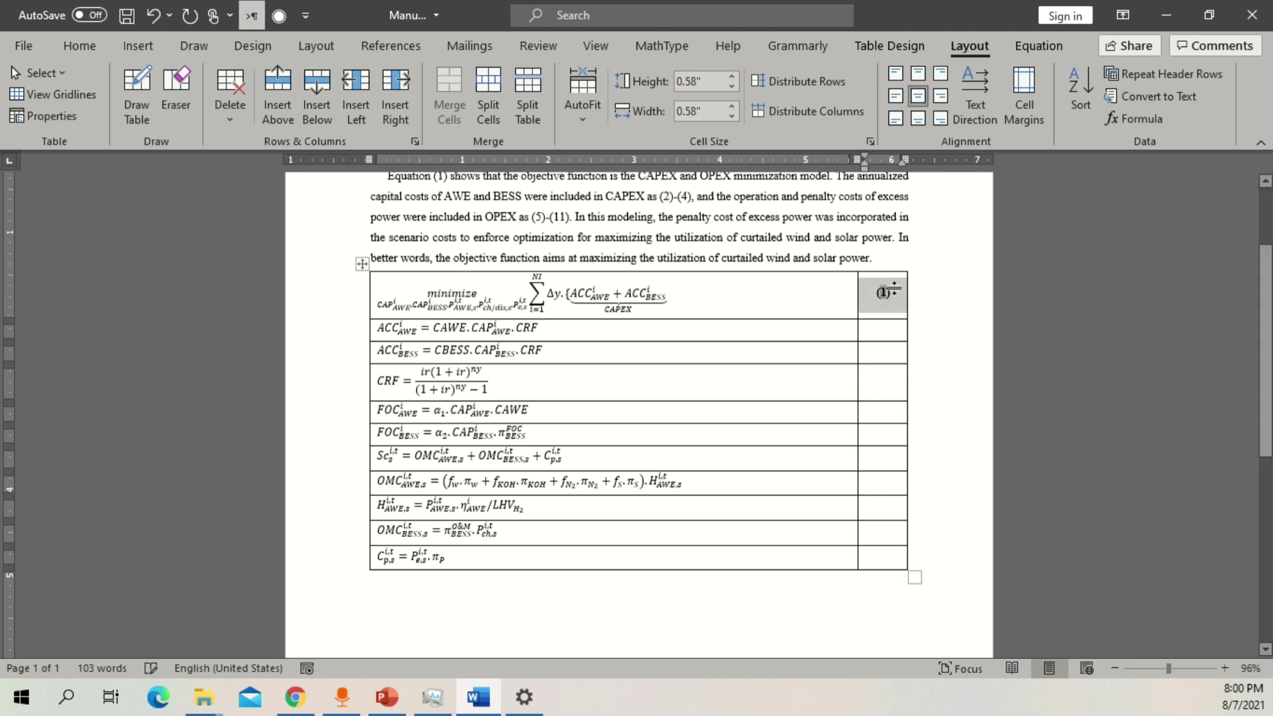
{"action": "left_click", "coordinate": [892, 325]}
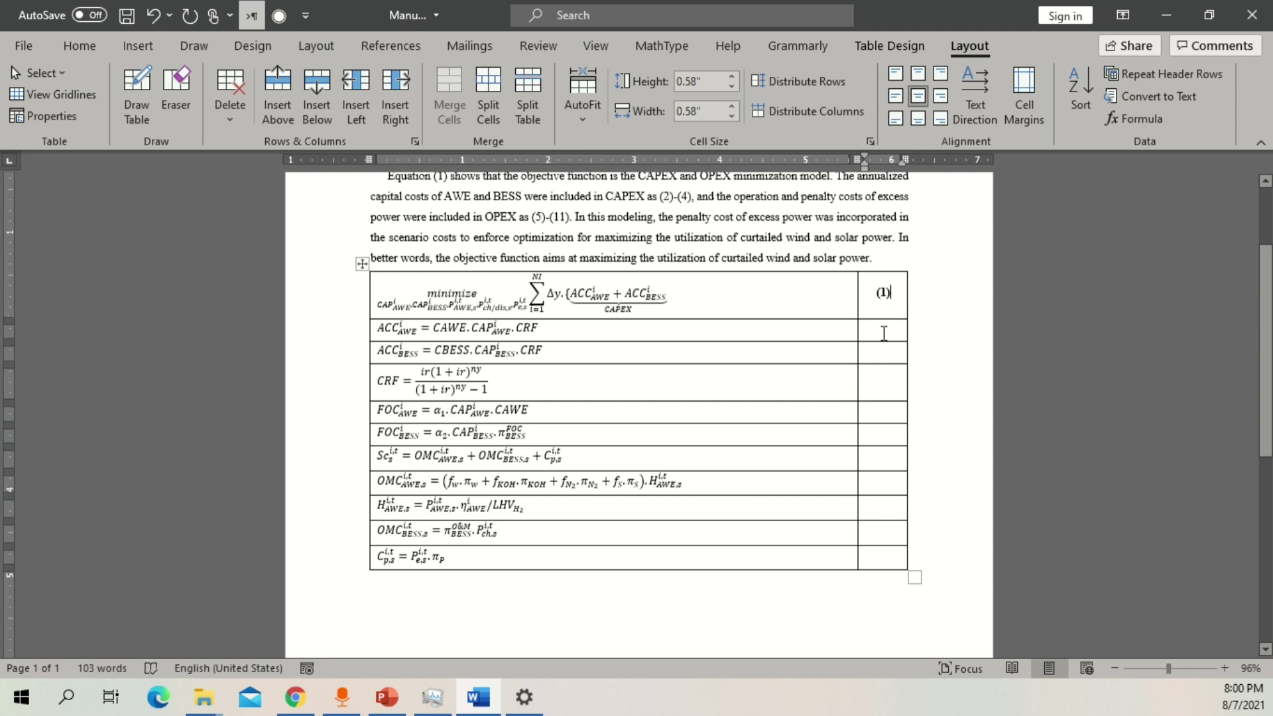
{"action": "left_click", "coordinate": [540, 50]}
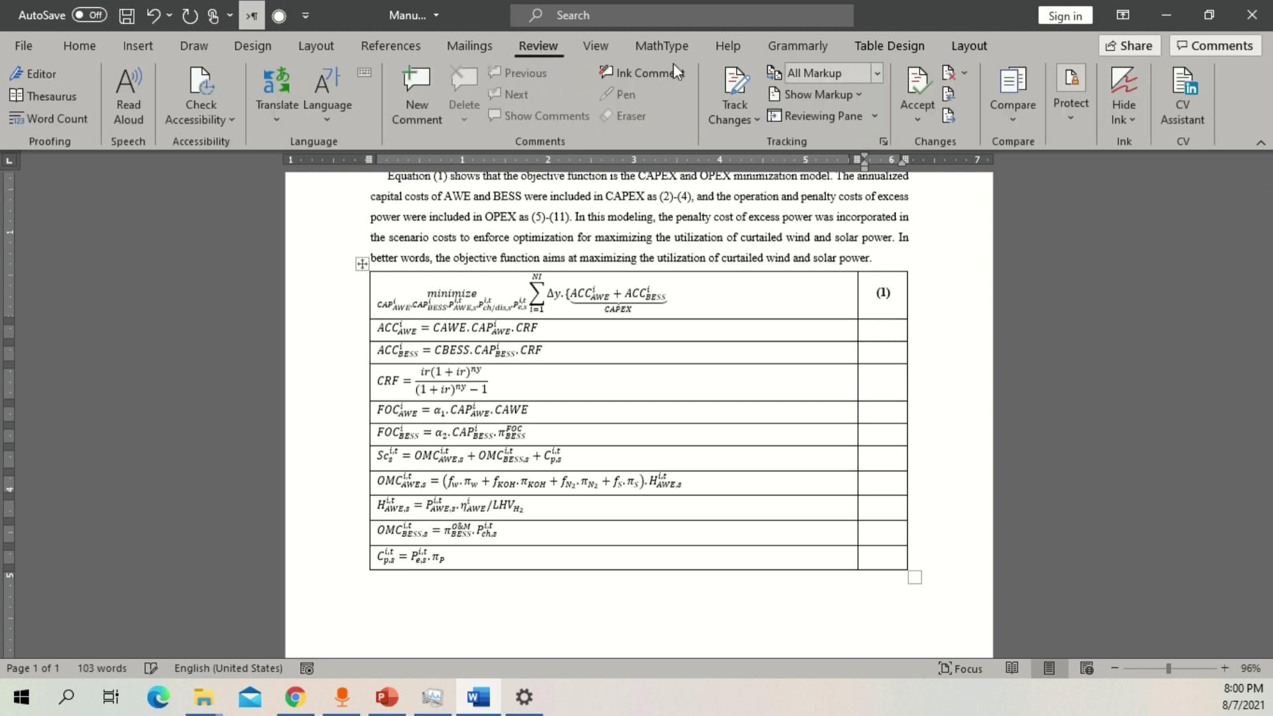
{"action": "left_click", "coordinate": [391, 44]}
{"action": "left_click", "coordinate": [952, 106]}
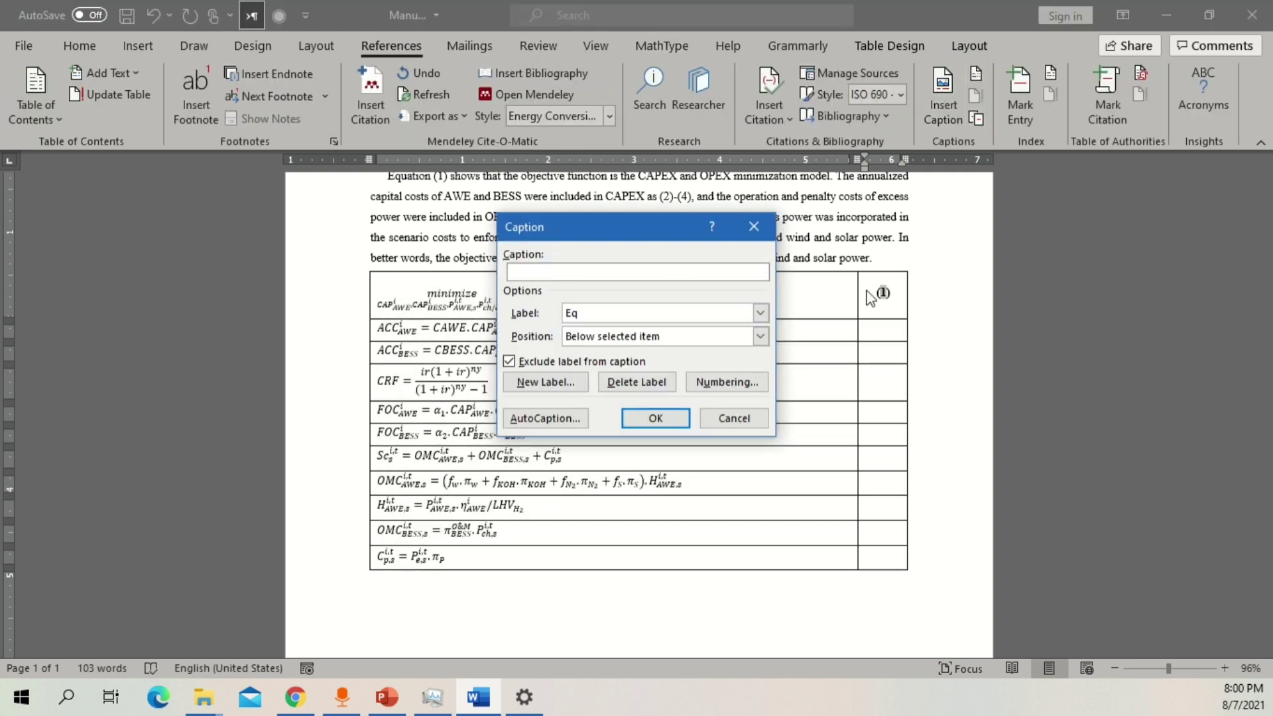
{"action": "left_click", "coordinate": [734, 418]}
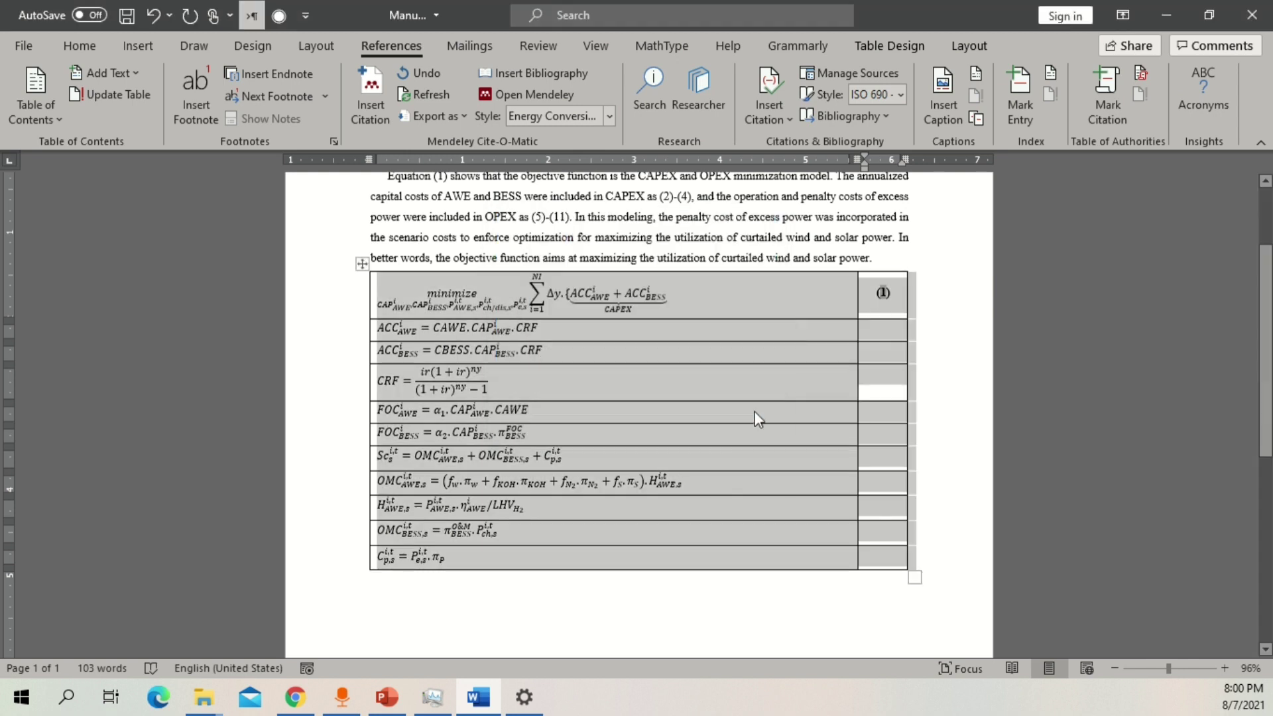
Copy the caption number (1) into all the remaining number cells and centre it in them horizontally and vertically.
{"action": "left_click_drag", "start_coordinate": [897, 296], "coordinate": [878, 563]}
{"action": "type", "text": "(1) (1) (1) (1) (1) (1) (1) (1) (1) (1)"}
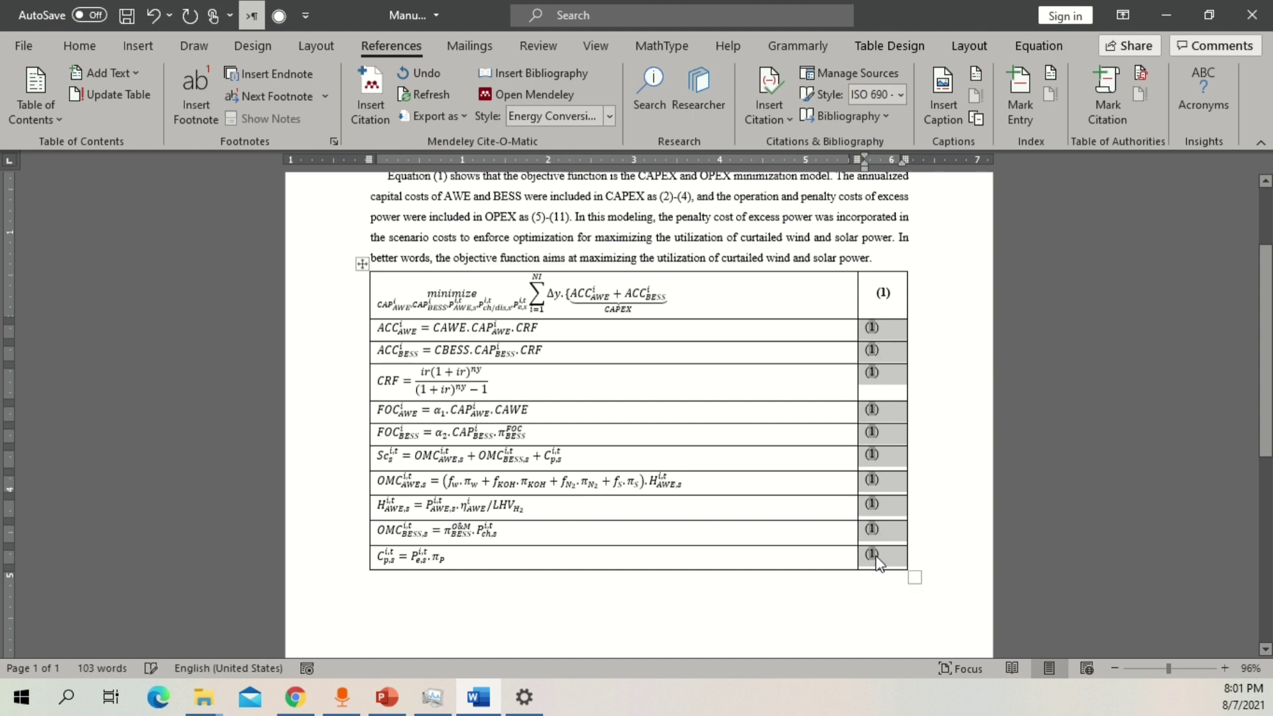
{"action": "left_click", "coordinate": [984, 50]}
{"action": "left_click", "coordinate": [918, 96]}
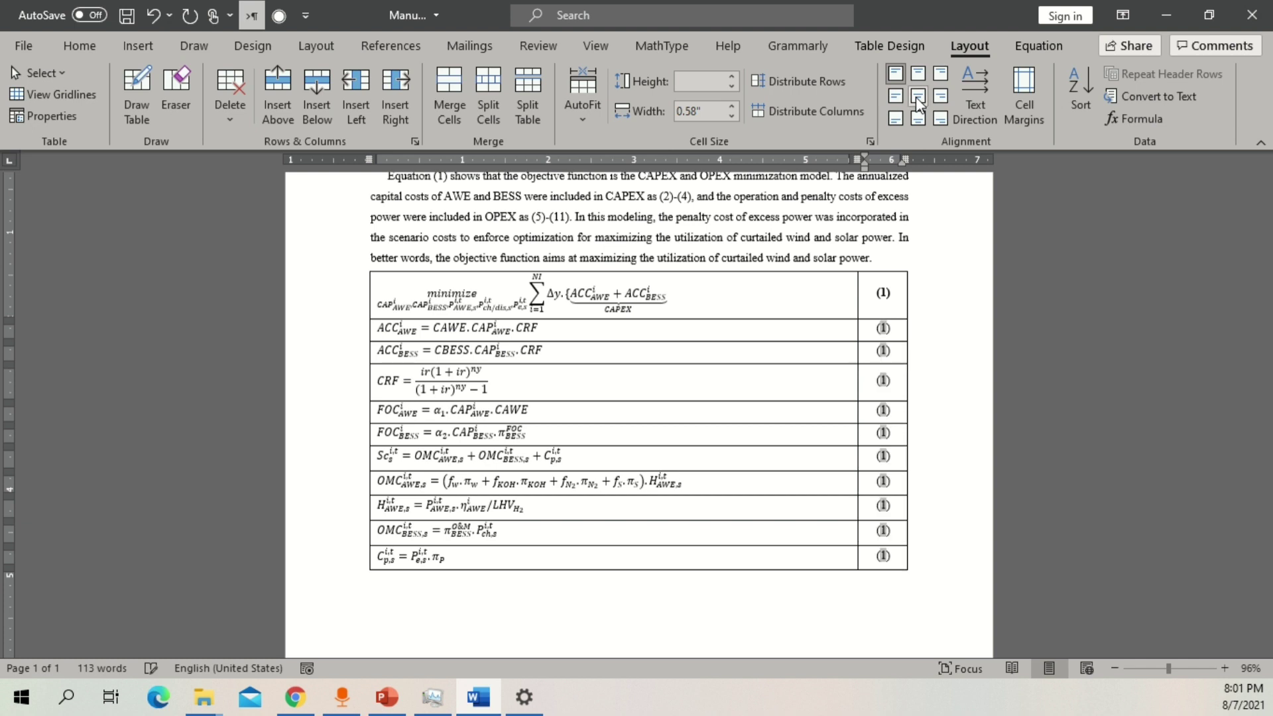
Select the whole equation-number column of the table and update its caption fields so the rows renumber sequentially.
{"action": "left_click", "coordinate": [895, 304]}
{"action": "key", "text": "shift+Down"}
{"action": "key", "text": "shift+Down"}
{"action": "key", "text": "shift+Down"}
{"action": "key", "text": "shift+Down"}
{"action": "key", "text": "shift+Down"}
{"action": "key", "text": "shift+Down"}
{"action": "key", "text": "shift+Down"}
{"action": "key", "text": "shift+Down"}
{"action": "key", "text": "shift+Down"}
{"action": "key", "text": "shift+Down"}
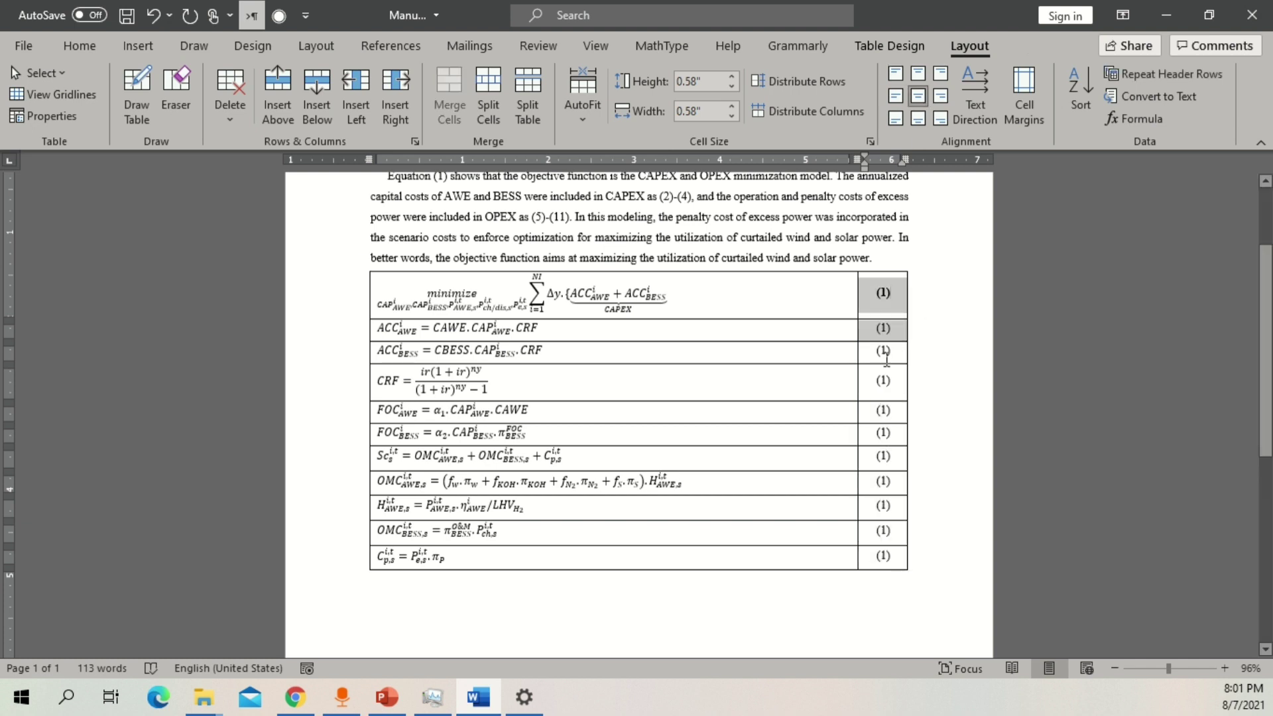
{"action": "right_click", "coordinate": [879, 295]}
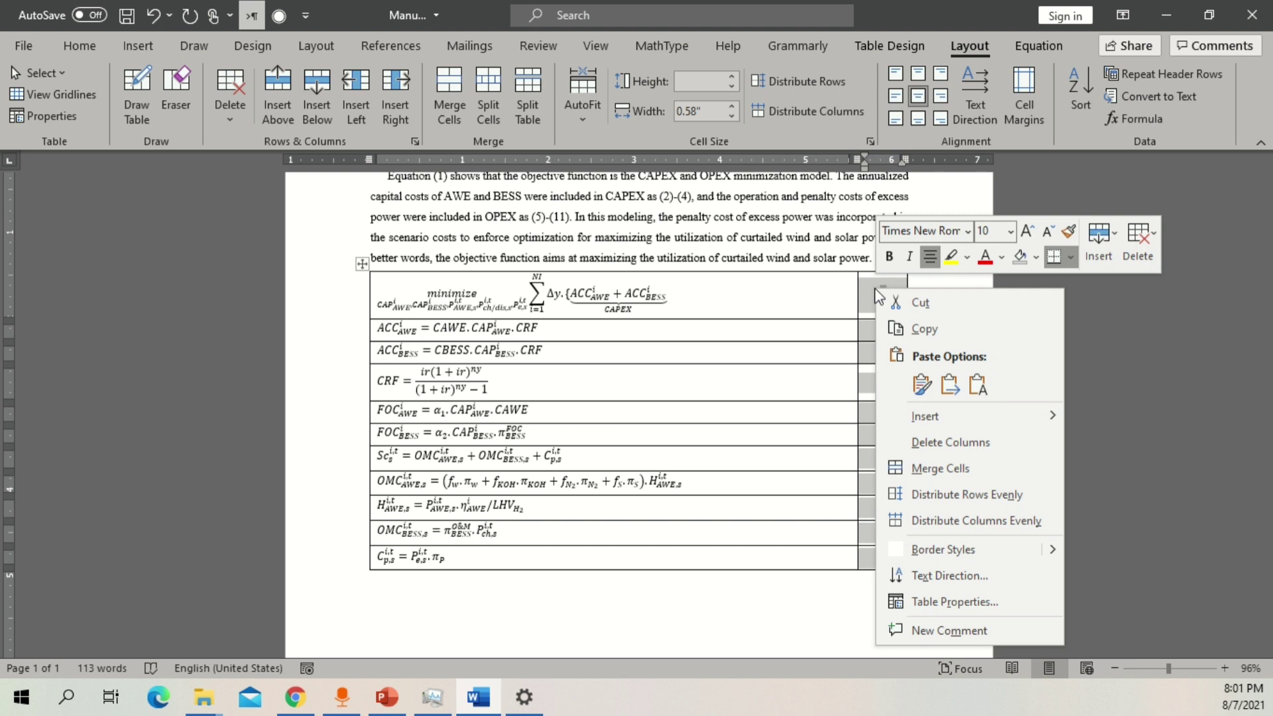
{"action": "key", "text": "Escape"}
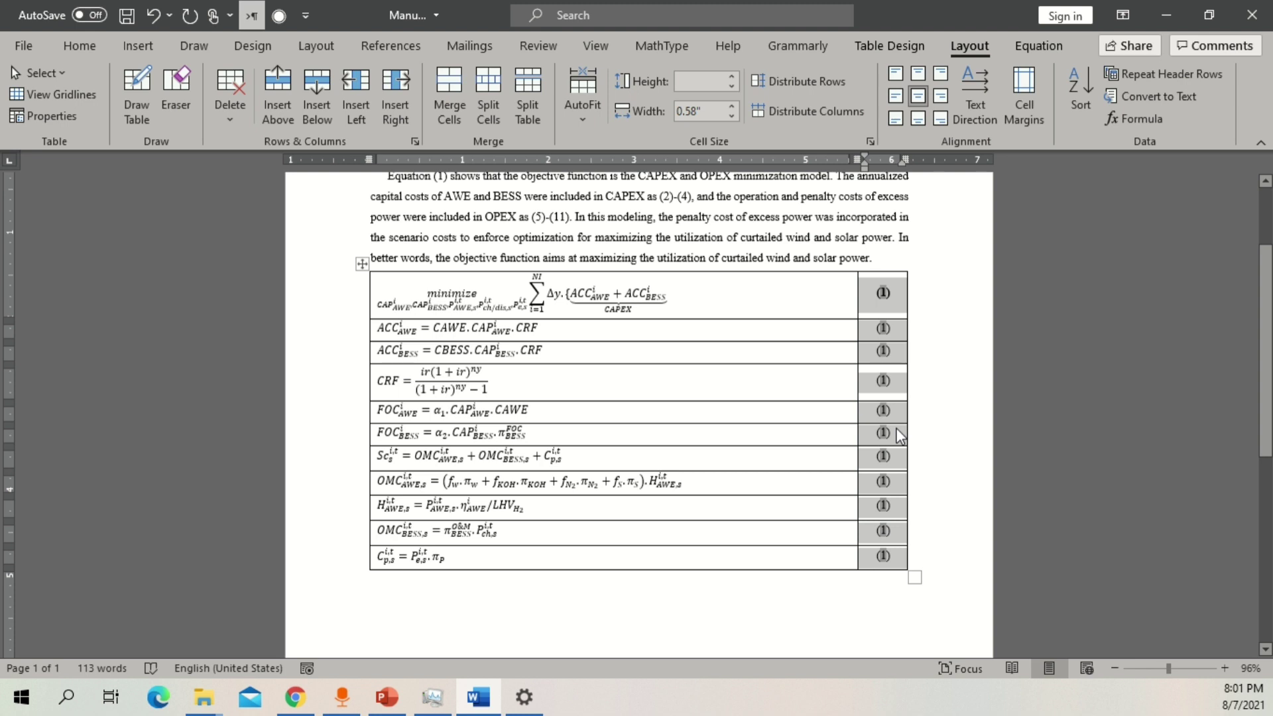
{"action": "key", "text": "F9"}
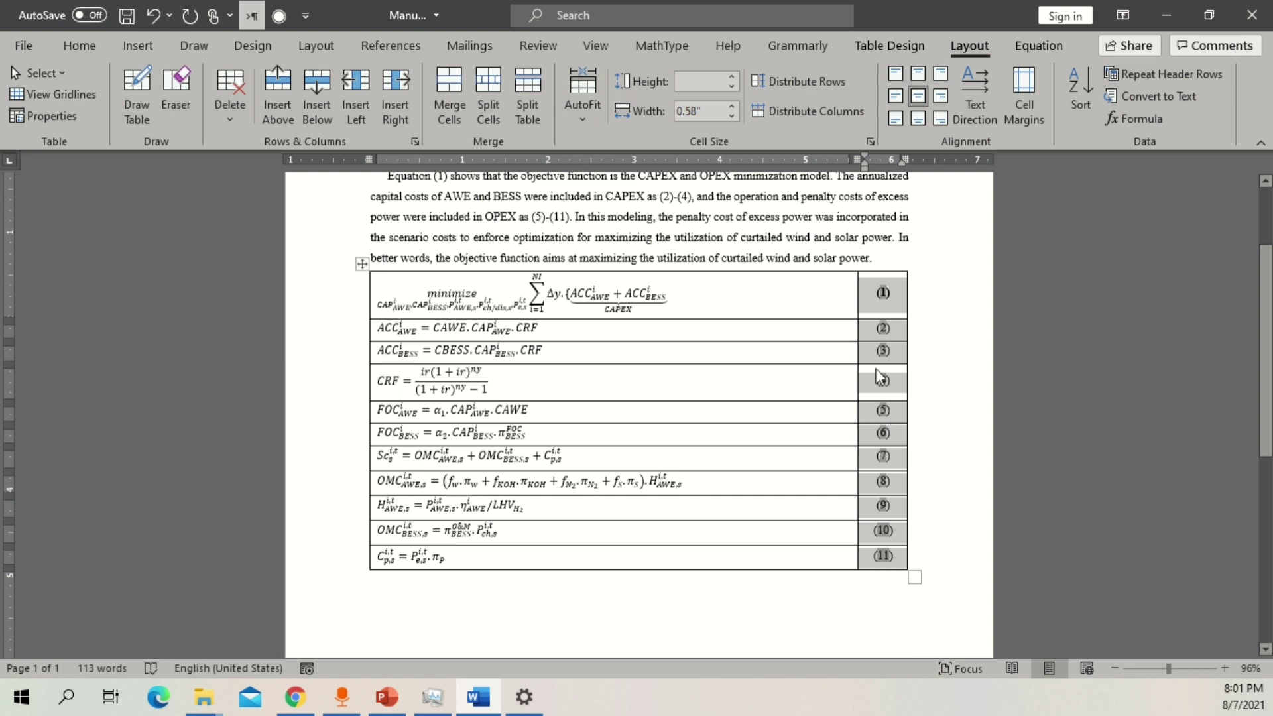
Remove the bold formatting from the number (1) in the first equation's row.
{"action": "left_click", "coordinate": [883, 293]}
{"action": "double_click", "coordinate": [883, 292]}
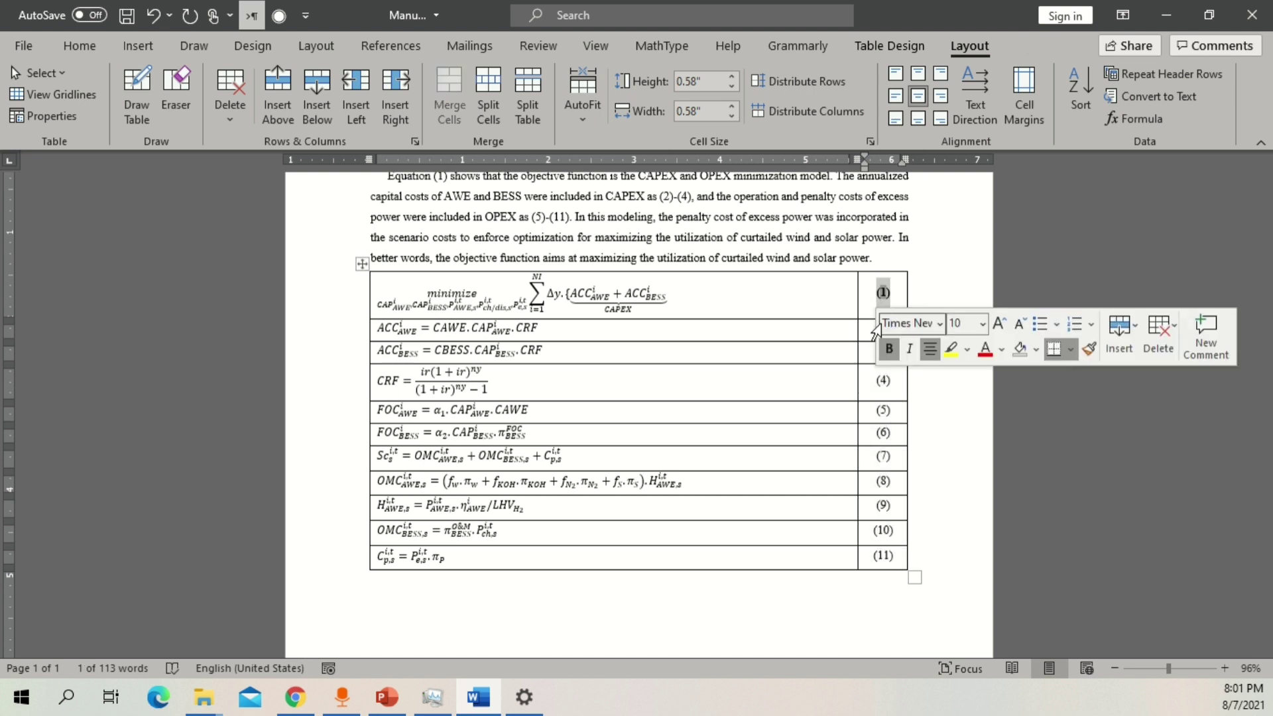
{"action": "left_click", "coordinate": [890, 350]}
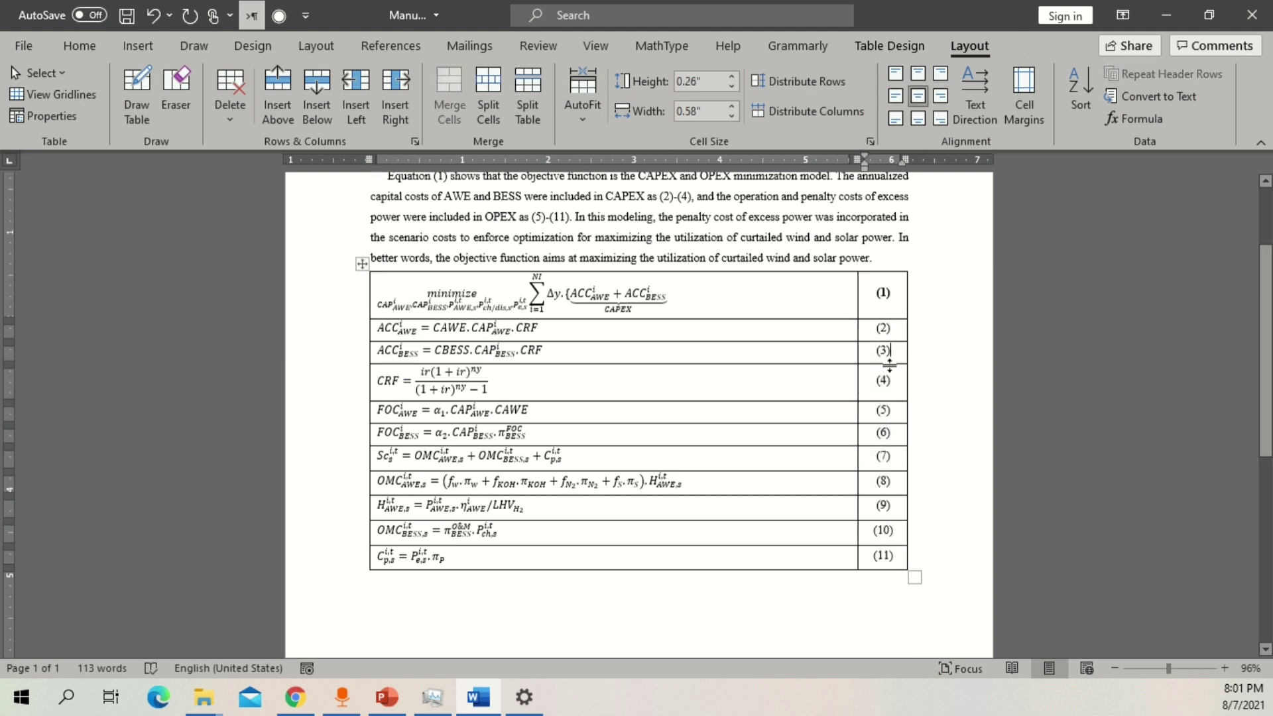
{"action": "left_click", "coordinate": [893, 558]}
{"action": "scroll", "coordinate": [484, 378], "scroll_direction": "up", "scroll_amount": 1}
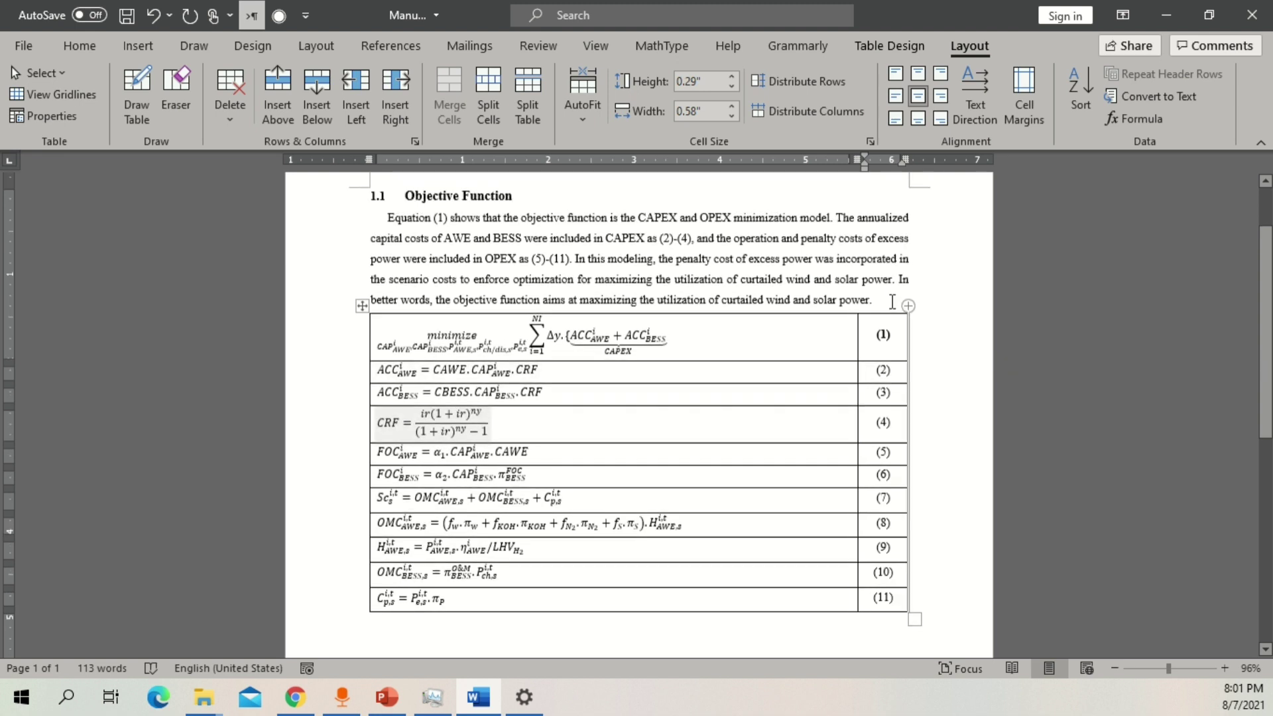
{"action": "left_click_drag", "start_coordinate": [891, 302], "coordinate": [387, 218]}
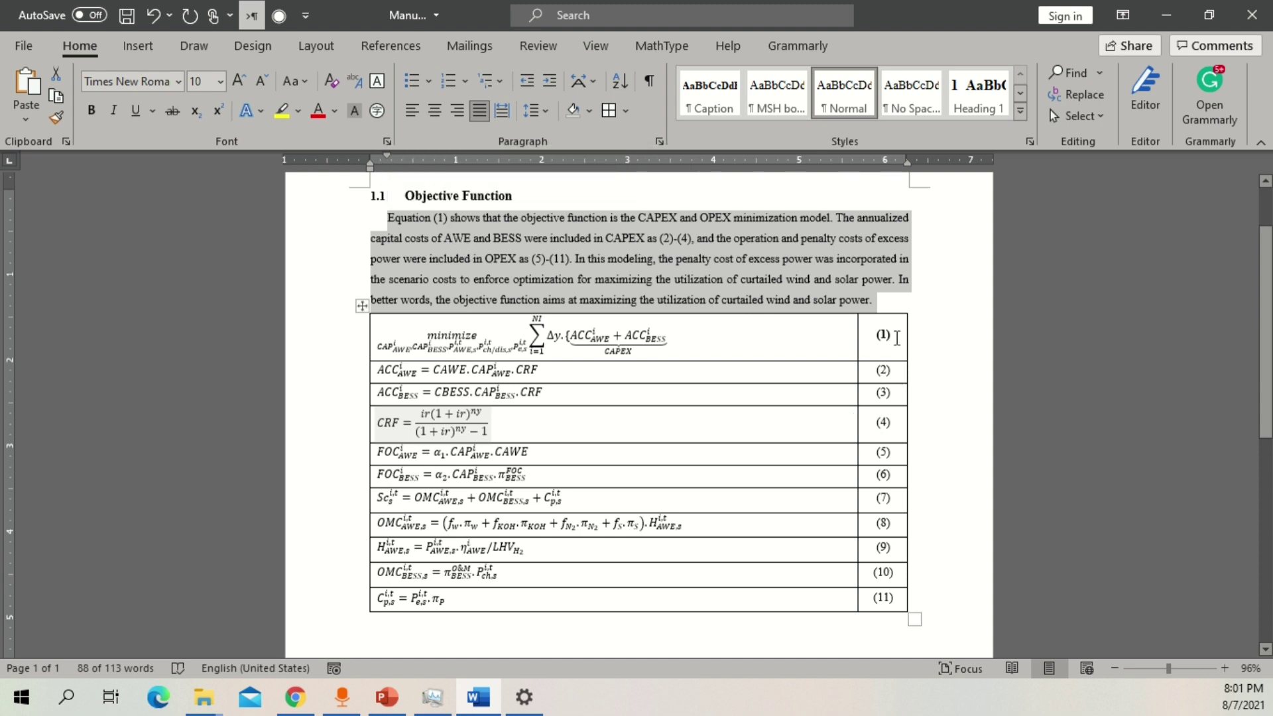
{"action": "left_click", "coordinate": [879, 338]}
{"action": "double_click", "coordinate": [880, 338]}
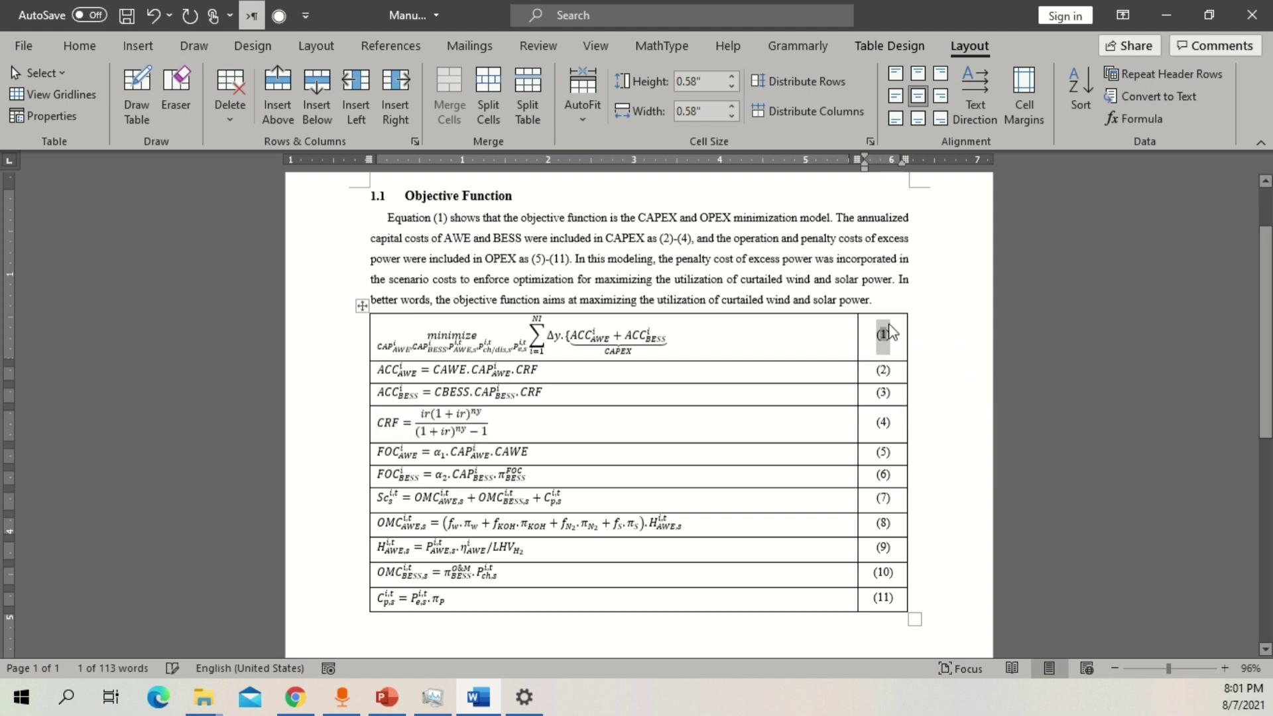
{"action": "left_click", "coordinate": [894, 348]}
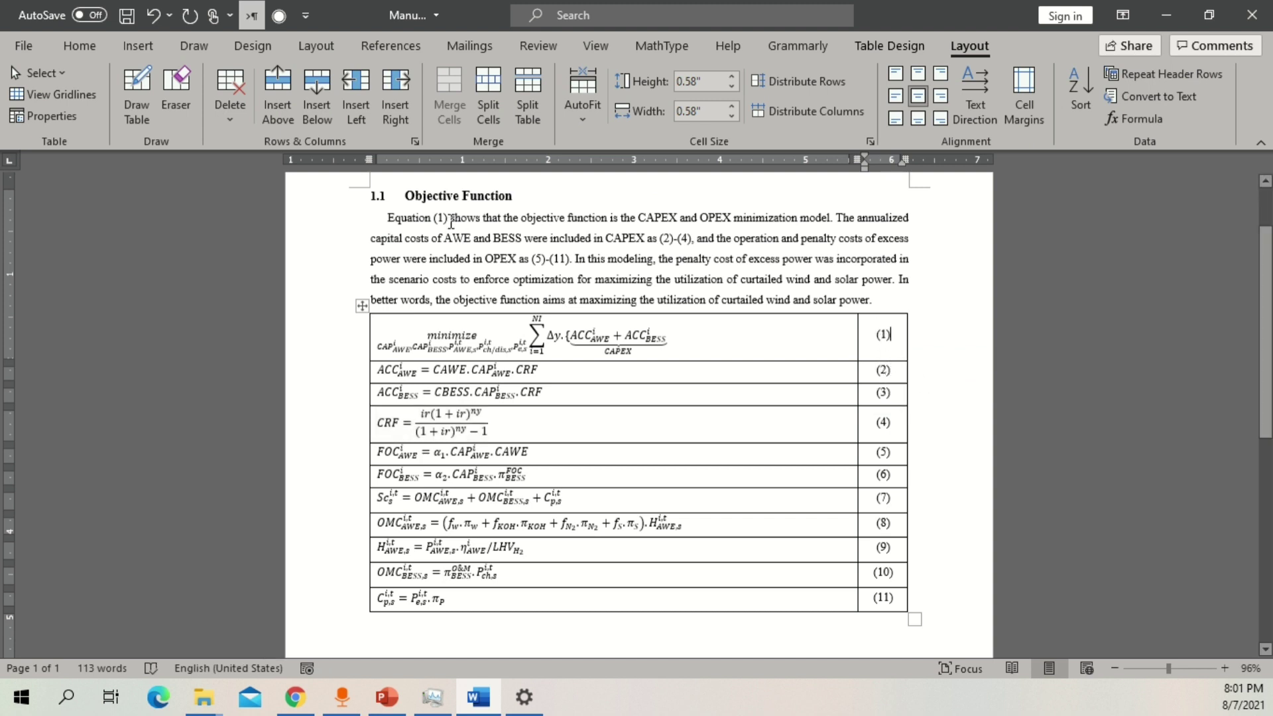
Replace the typed (1) after "Equation" in the paragraph with a hyperlinked cross-reference to the entire Eq caption (1).
{"action": "double_click", "coordinate": [440, 219]}
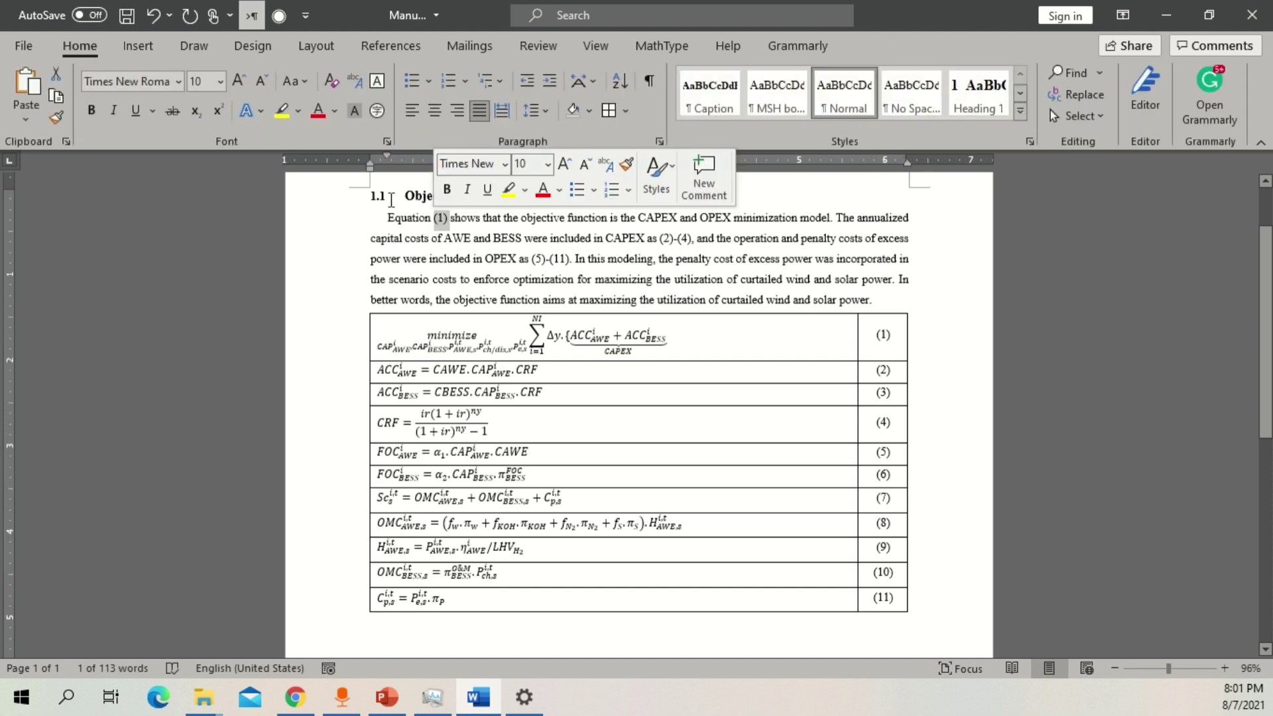
{"action": "left_click", "coordinate": [382, 44]}
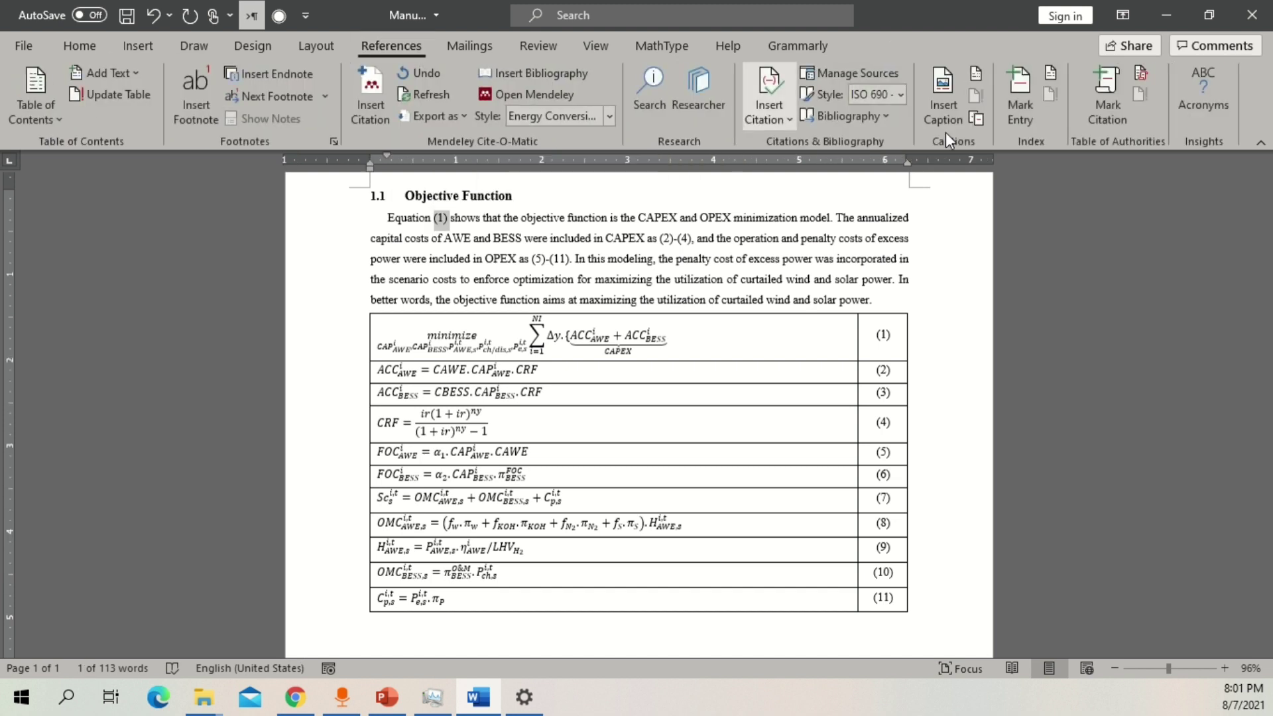
{"action": "left_click", "coordinate": [980, 118]}
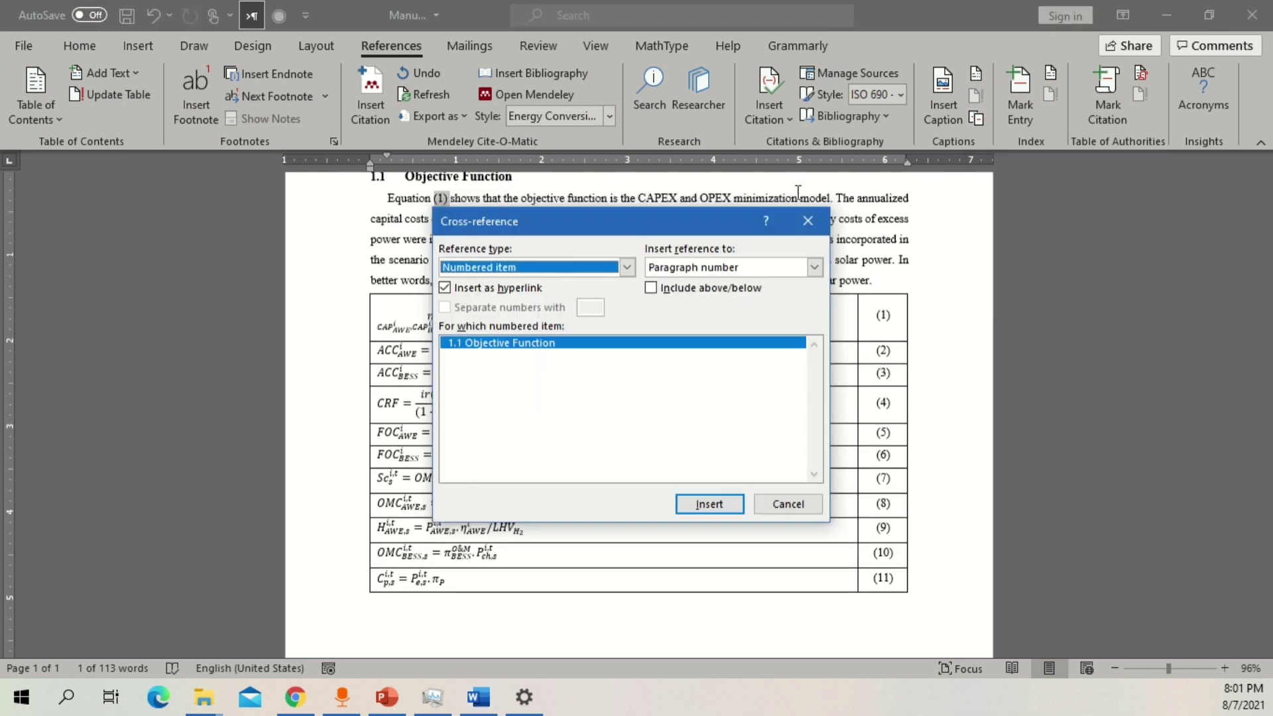
{"action": "left_click_drag", "start_coordinate": [548, 219], "coordinate": [805, 214]}
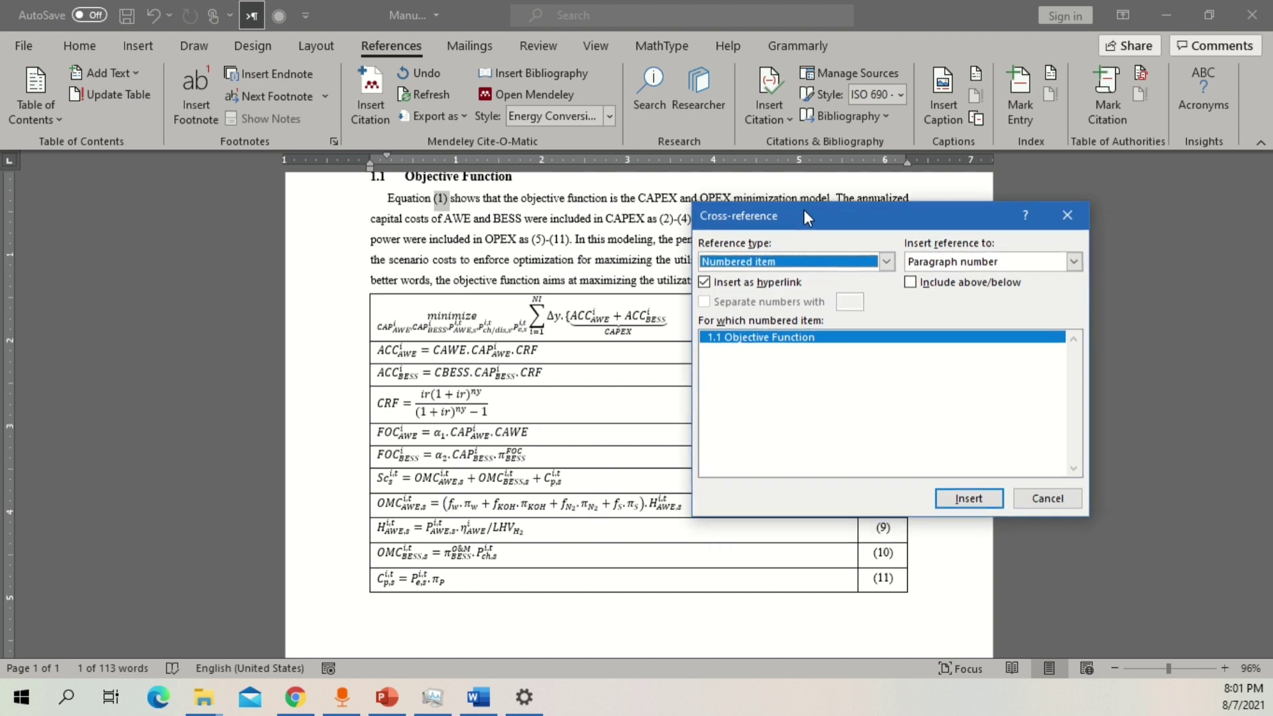
{"action": "left_click", "coordinate": [886, 263]}
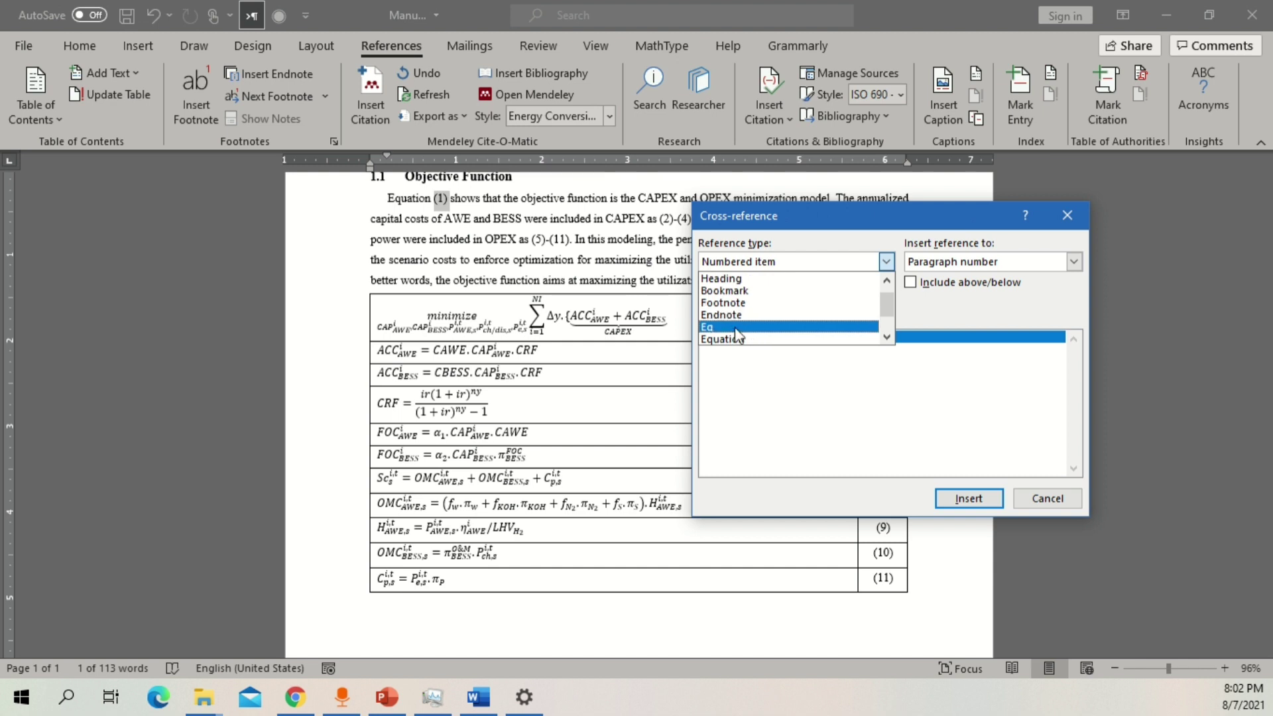
{"action": "left_click", "coordinate": [736, 328]}
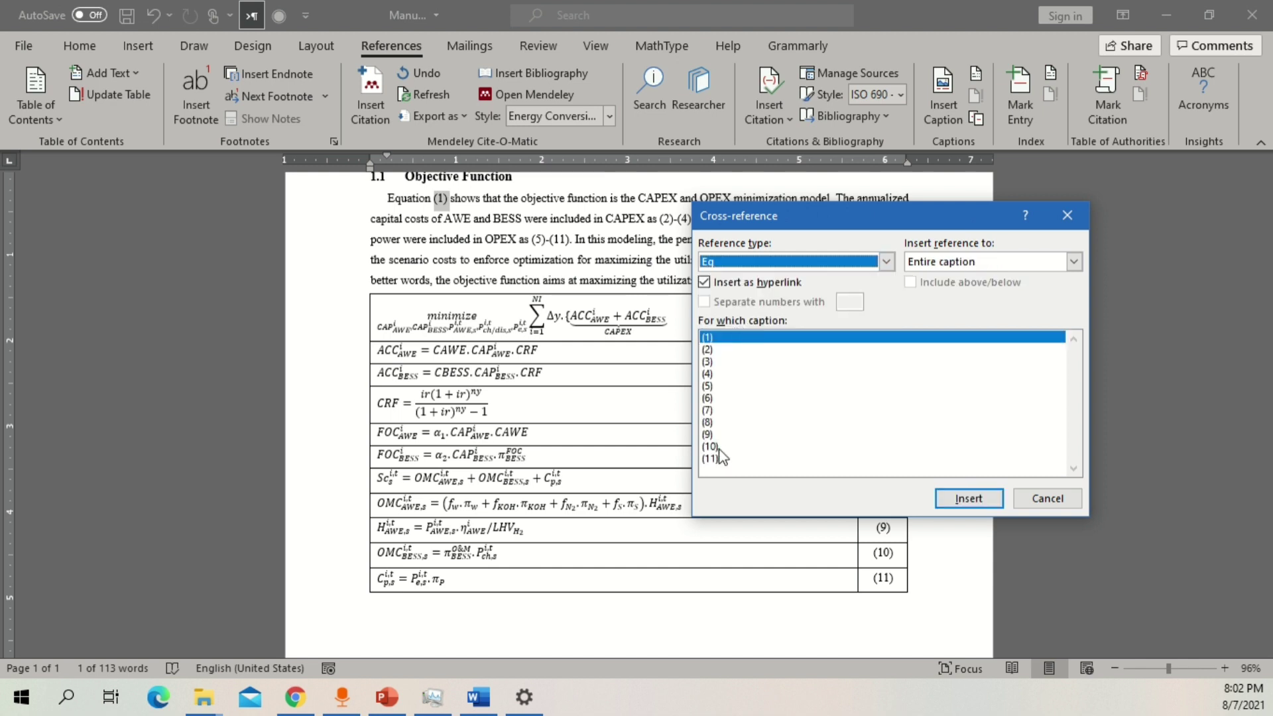
{"action": "left_click", "coordinate": [964, 499]}
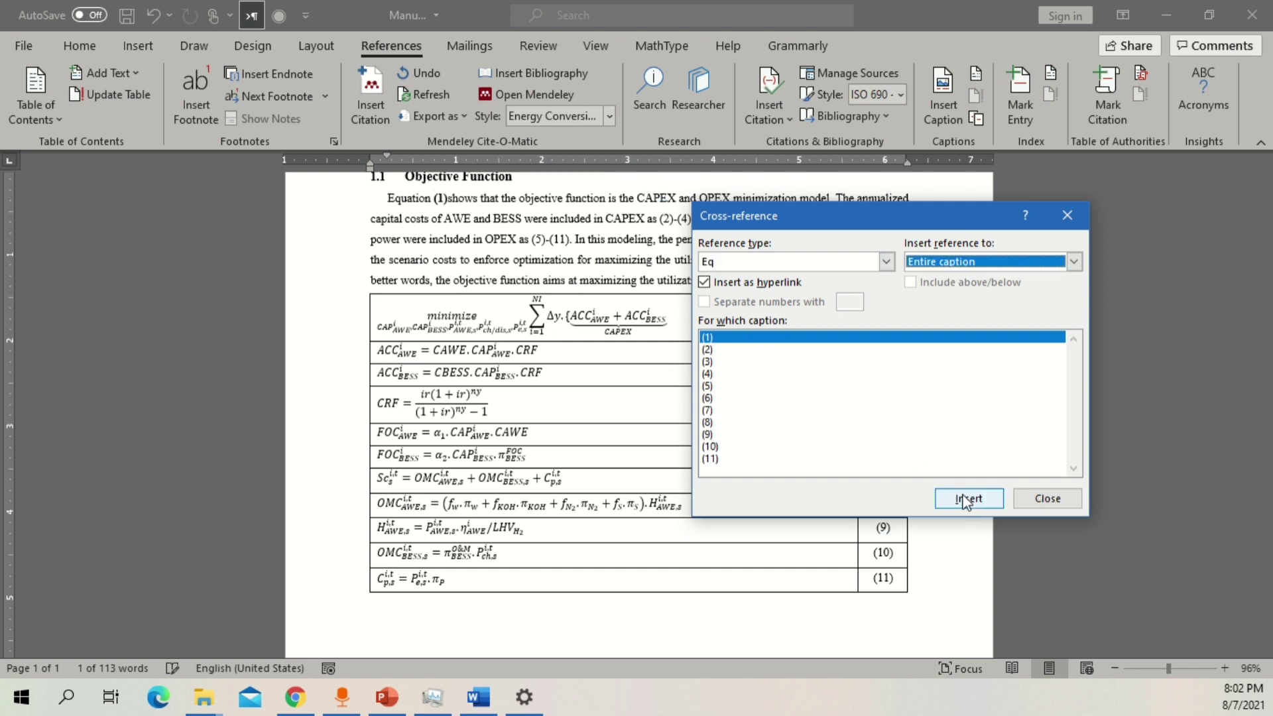
{"action": "left_click", "coordinate": [1048, 498]}
Add a space after the inserted (1) reference in the opening sentence and remove its bold formatting.
{"action": "left_click", "coordinate": [436, 200]}
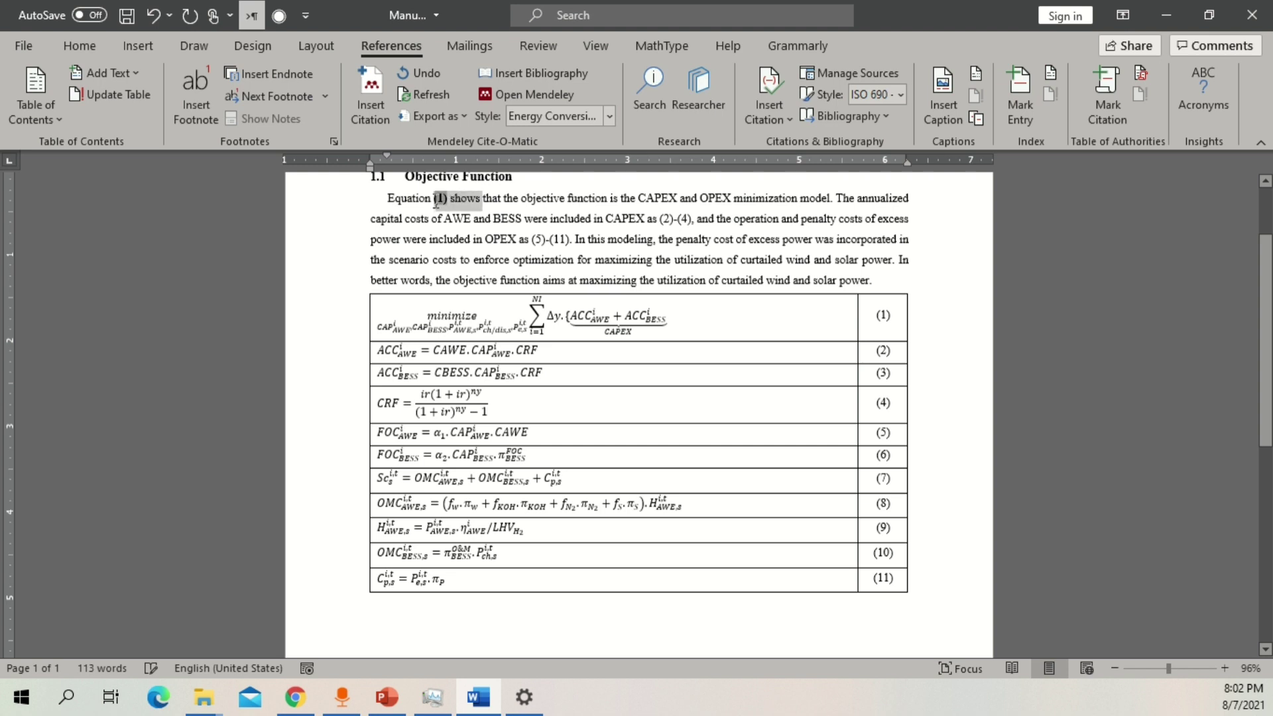
{"action": "left_click_drag", "start_coordinate": [436, 200], "coordinate": [387, 199]}
{"action": "key", "text": "ctrl+b"}
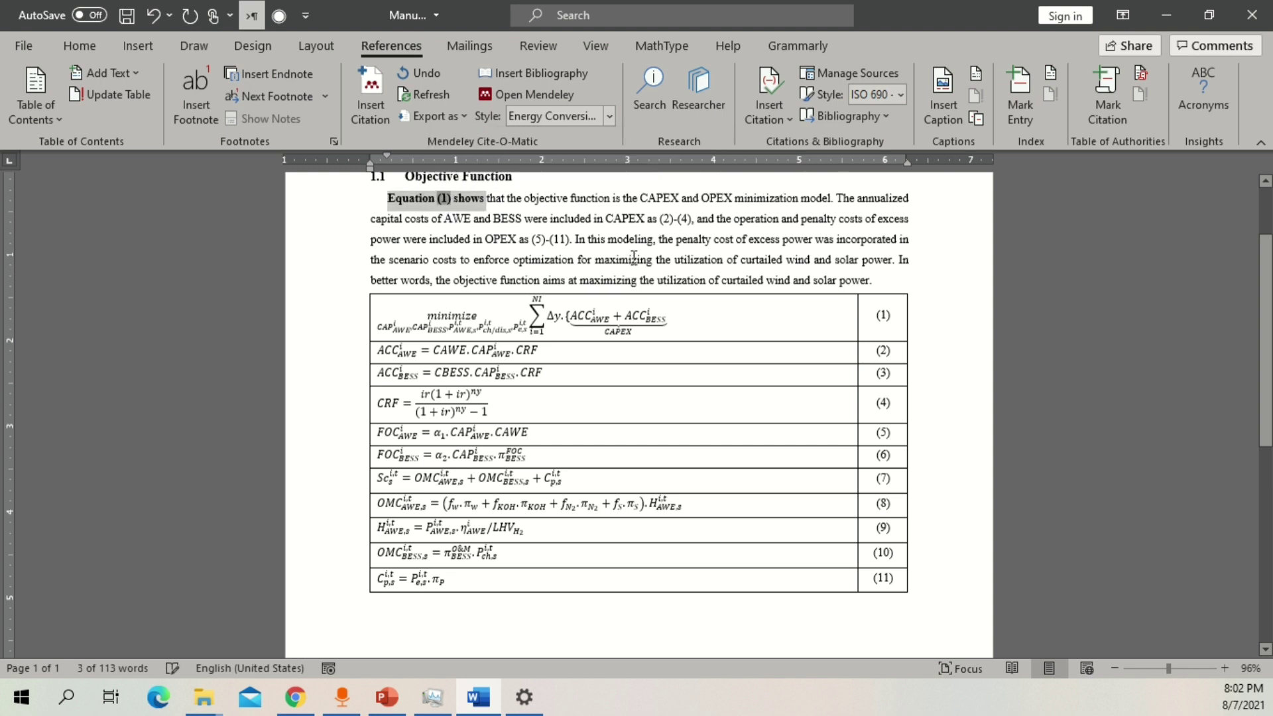
{"action": "key", "text": "ctrl+z"}
{"action": "left_click", "coordinate": [494, 216]}
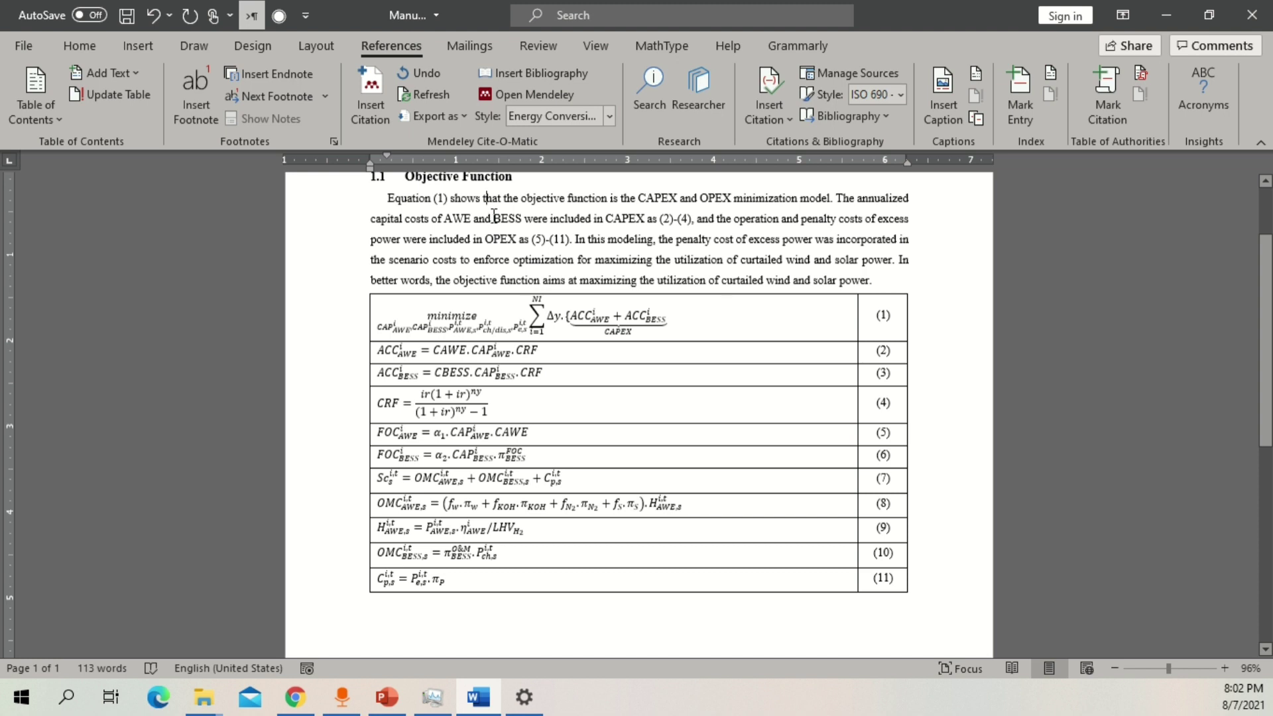
{"action": "key", "text": "ctrl+a"}
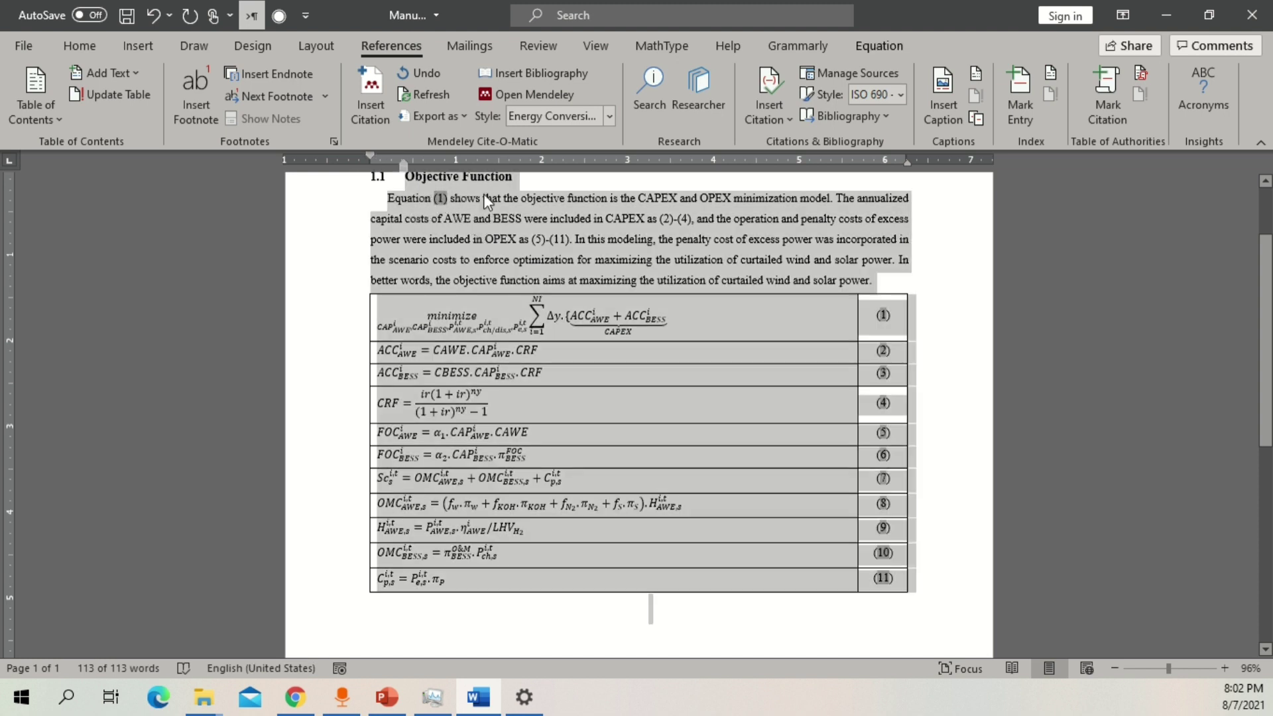
{"action": "left_click", "coordinate": [543, 226]}
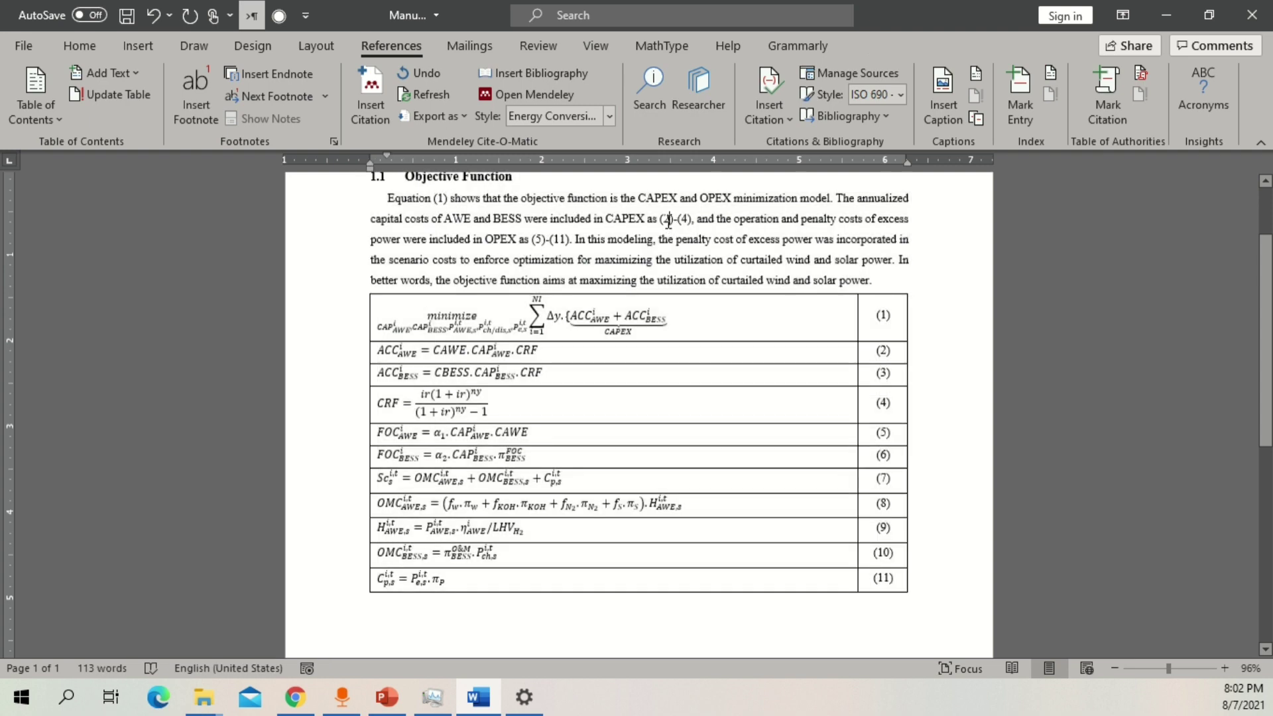
Replace the typed (2) in the CAPEX equation range with a cross-reference to the entire Eq caption (2).
{"action": "left_click_drag", "start_coordinate": [673, 220], "coordinate": [663, 224]}
{"action": "key", "text": "shift+Right"}
{"action": "key", "text": "shift+Right"}
{"action": "key", "text": "shift+Right"}
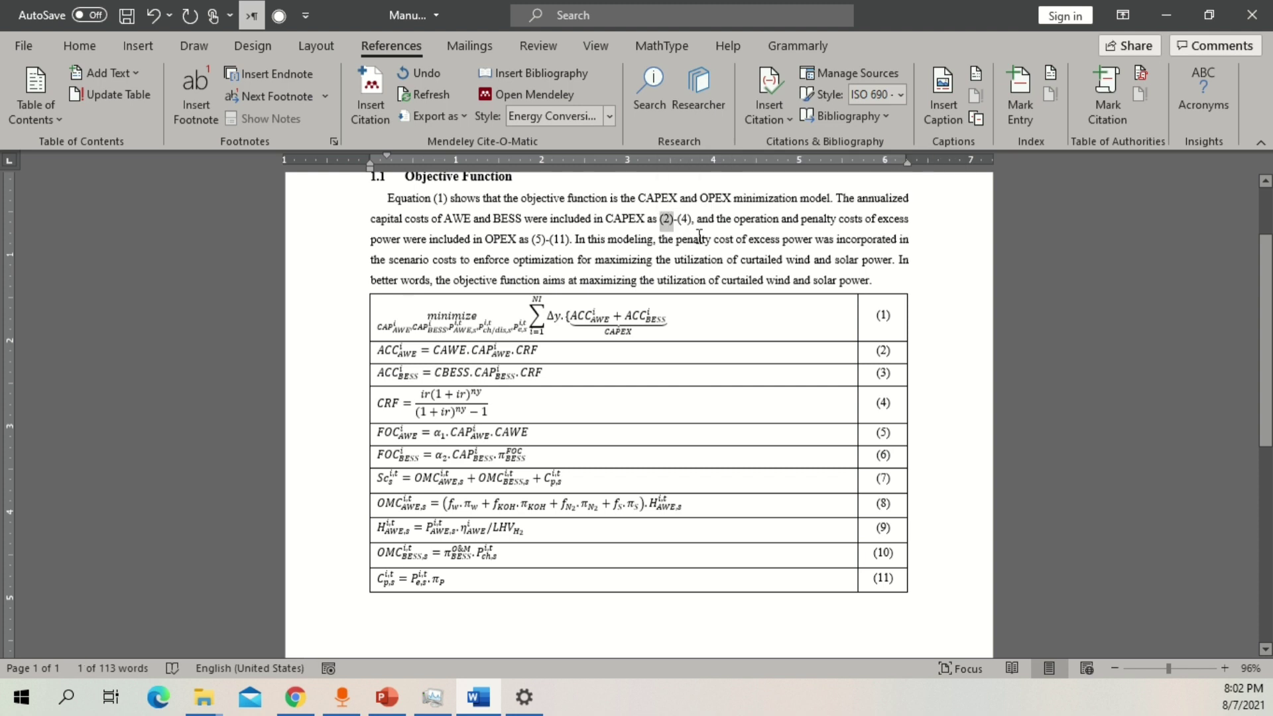
{"action": "left_click", "coordinate": [979, 120]}
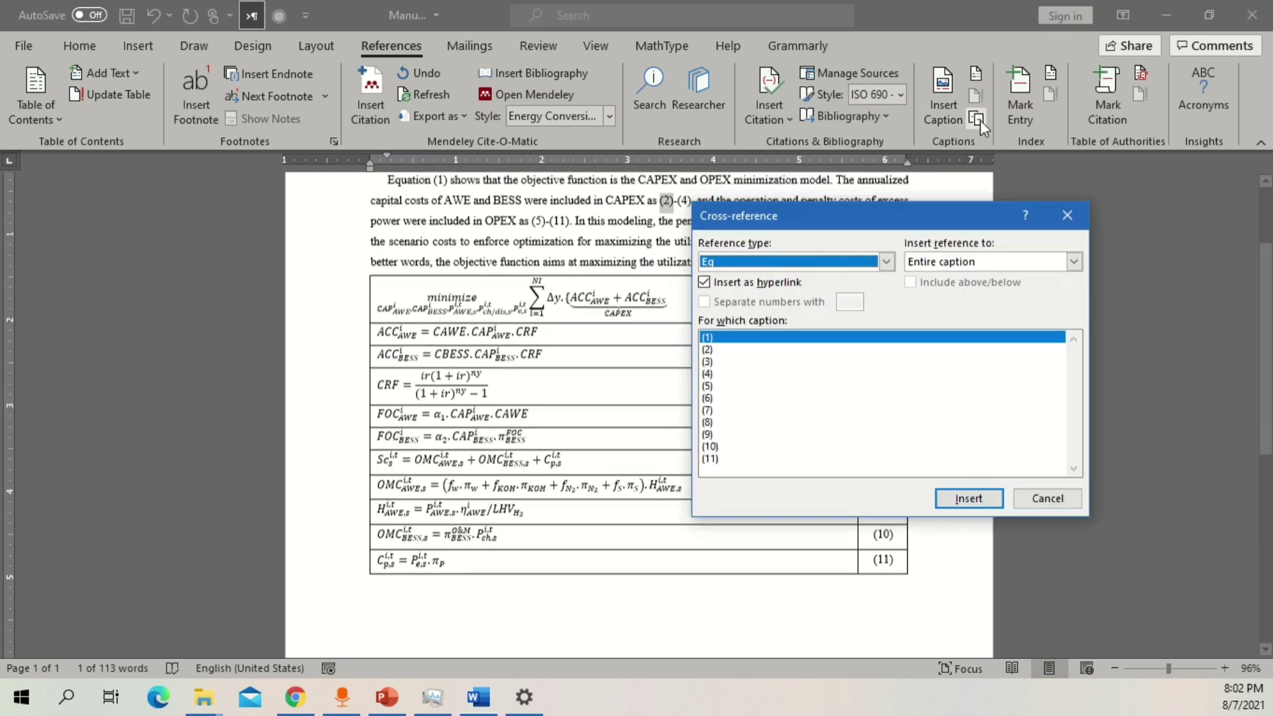
{"action": "left_click", "coordinate": [742, 350]}
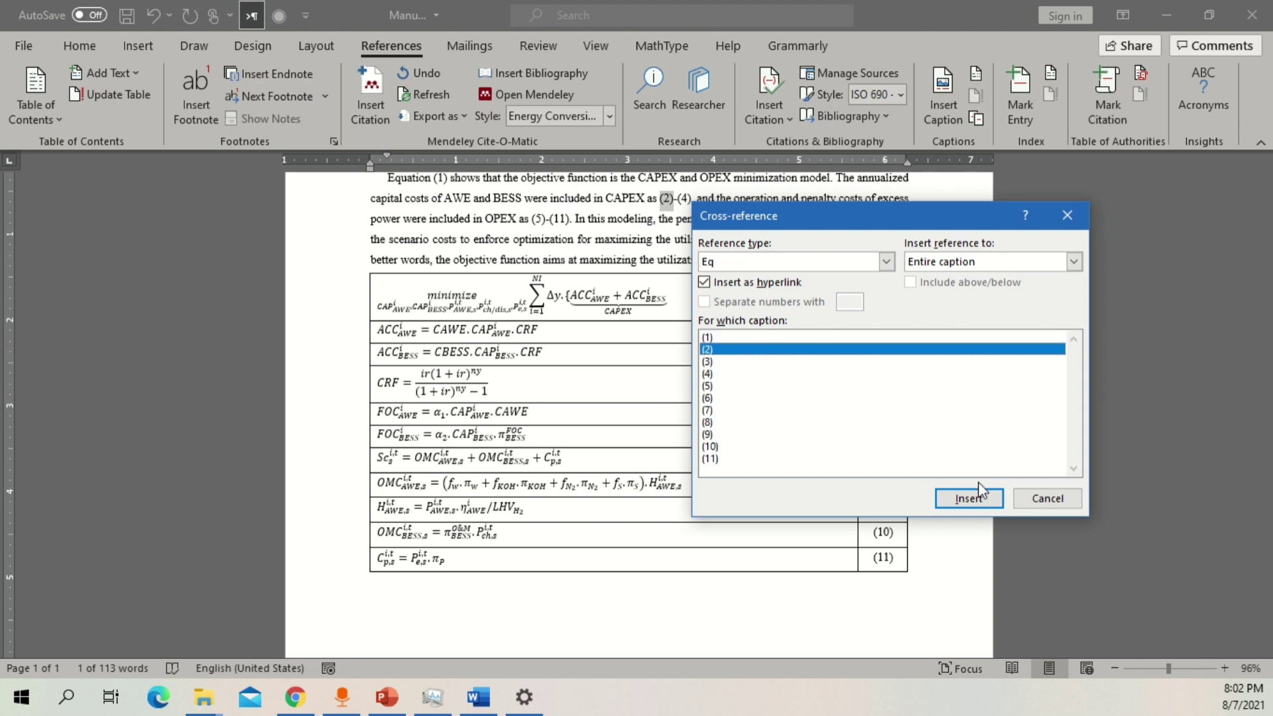
{"action": "left_click", "coordinate": [968, 498]}
{"action": "left_click", "coordinate": [1048, 498]}
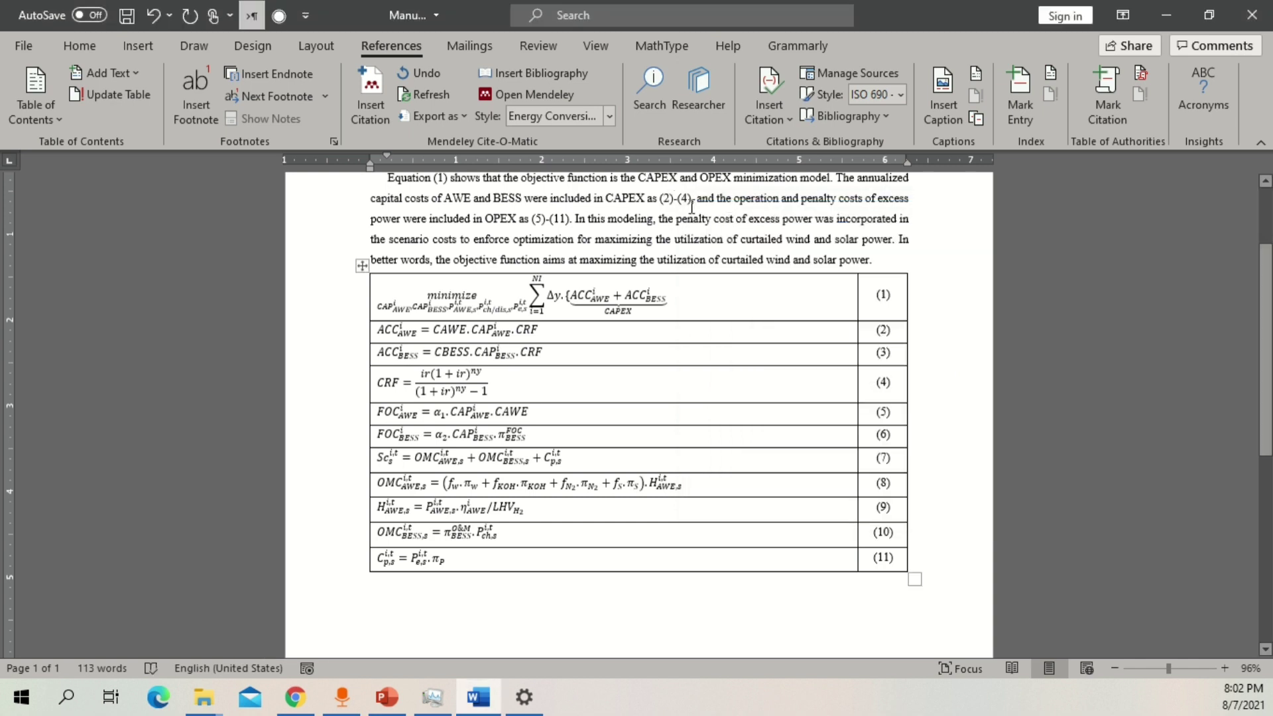
Replace the typed (4) in the CAPEX equation range with a cross-reference to the entire Eq caption (4).
{"action": "left_click", "coordinate": [693, 199]}
{"action": "key", "text": "BackSpace"}
{"action": "double_click", "coordinate": [687, 199]}
{"action": "left_click", "coordinate": [692, 209]}
{"action": "double_click", "coordinate": [689, 204]}
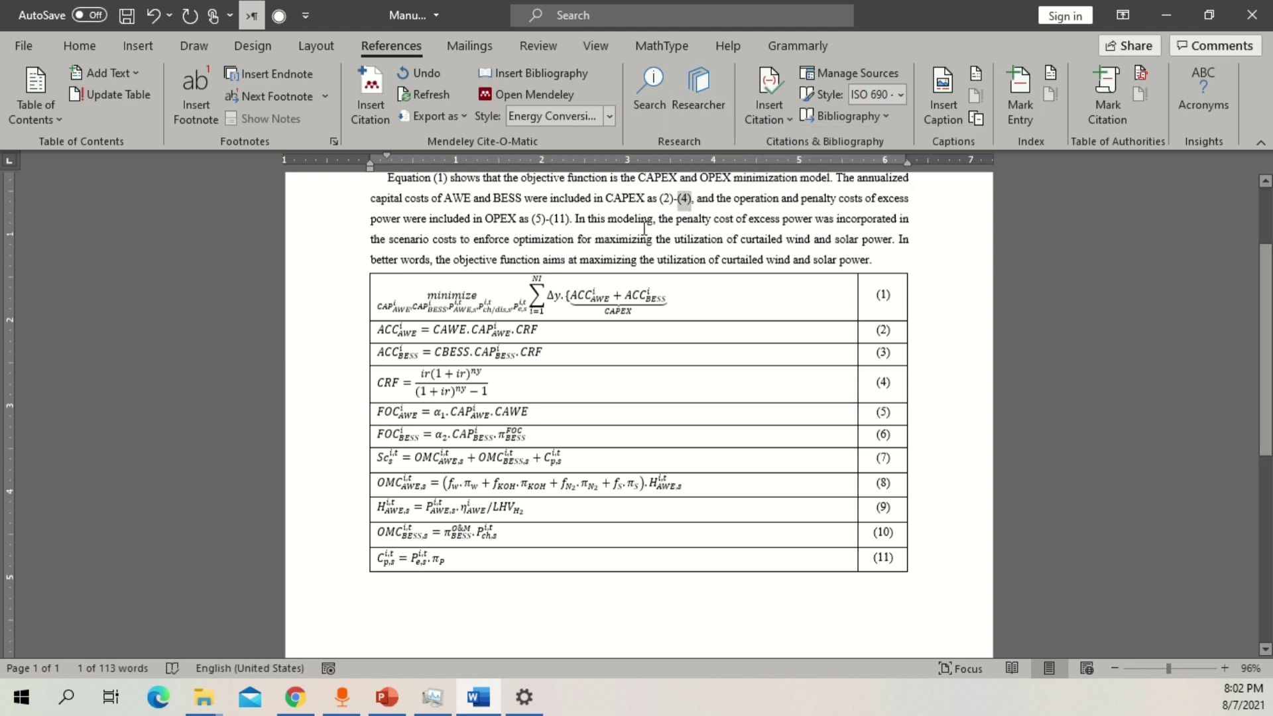
{"action": "left_click", "coordinate": [977, 120]}
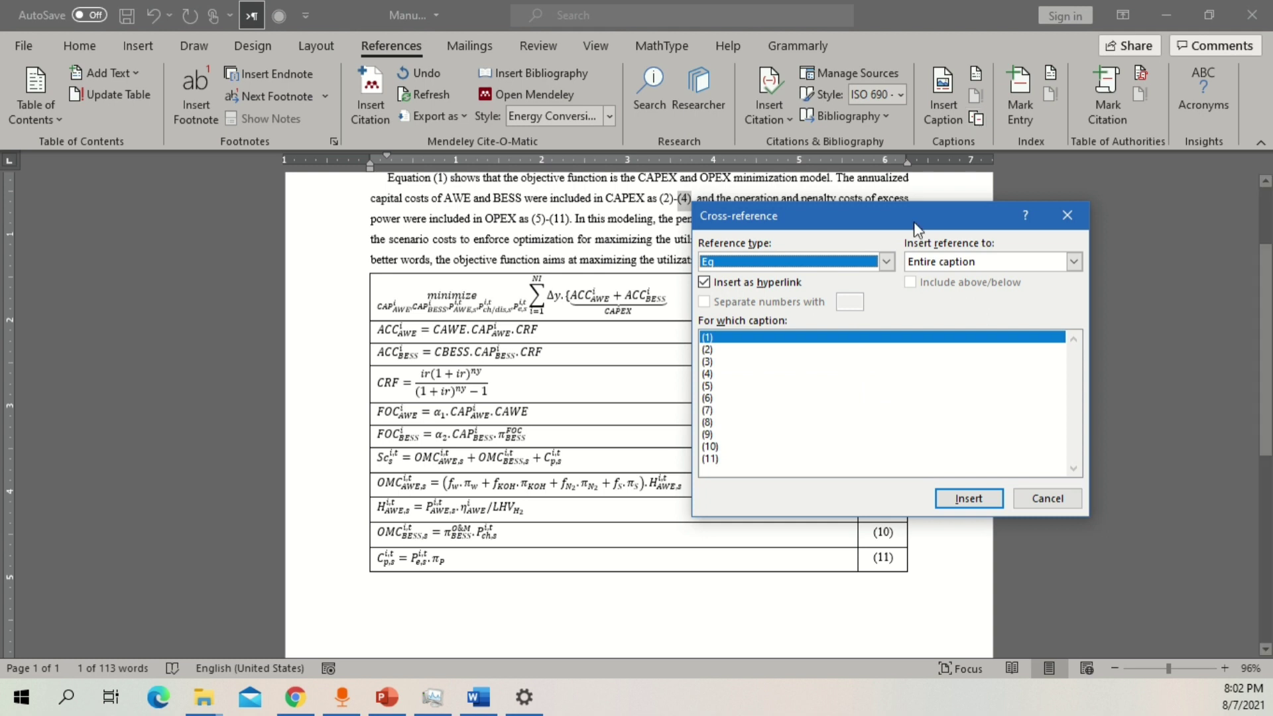
{"action": "left_click", "coordinate": [746, 374]}
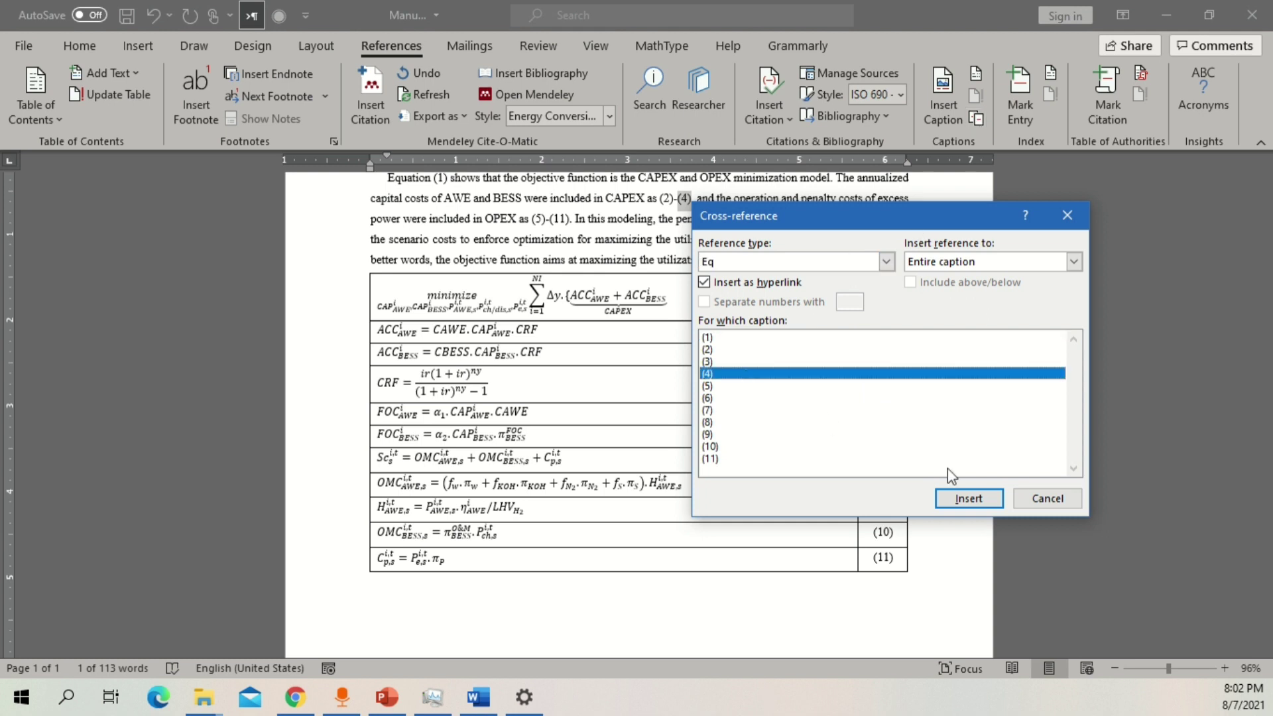
{"action": "left_click", "coordinate": [968, 499]}
{"action": "left_click", "coordinate": [1047, 499]}
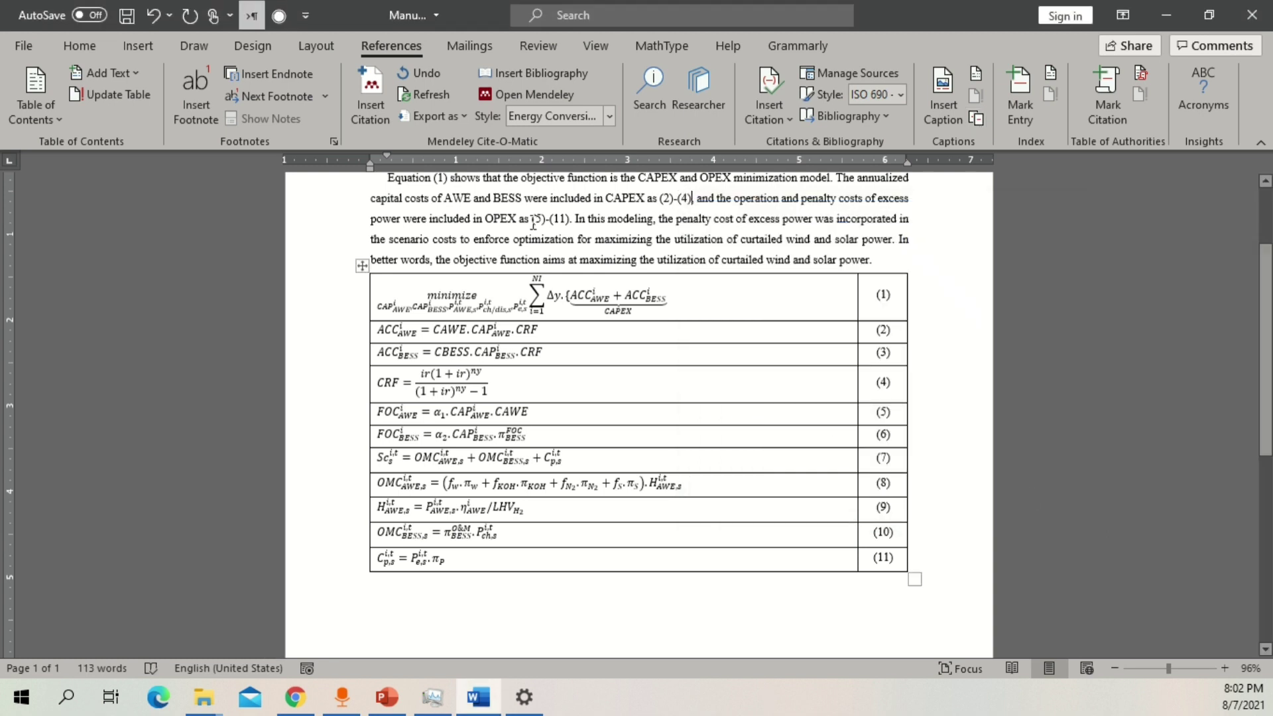
Replace the typed (5) in the OPEX equation range with a cross-reference to the entire Eq caption (5).
{"action": "left_click", "coordinate": [532, 220]}
{"action": "key", "text": "shift+Right"}
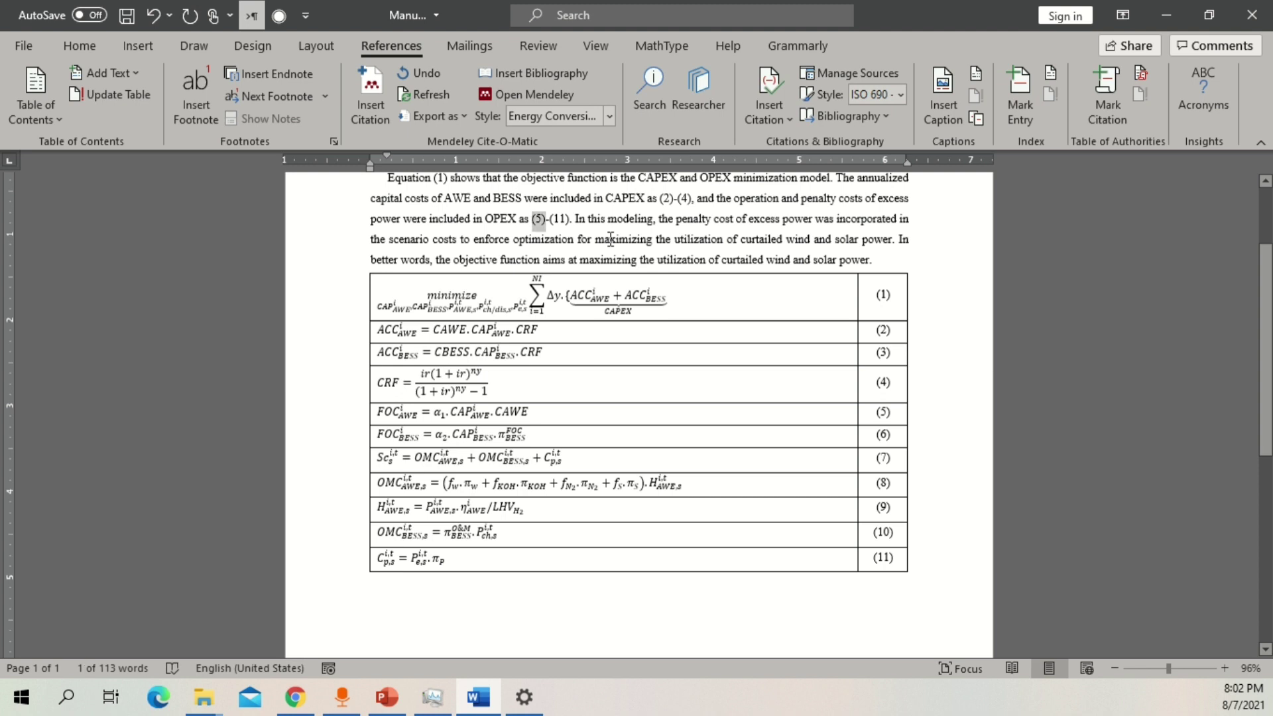
{"action": "left_click", "coordinate": [979, 118]}
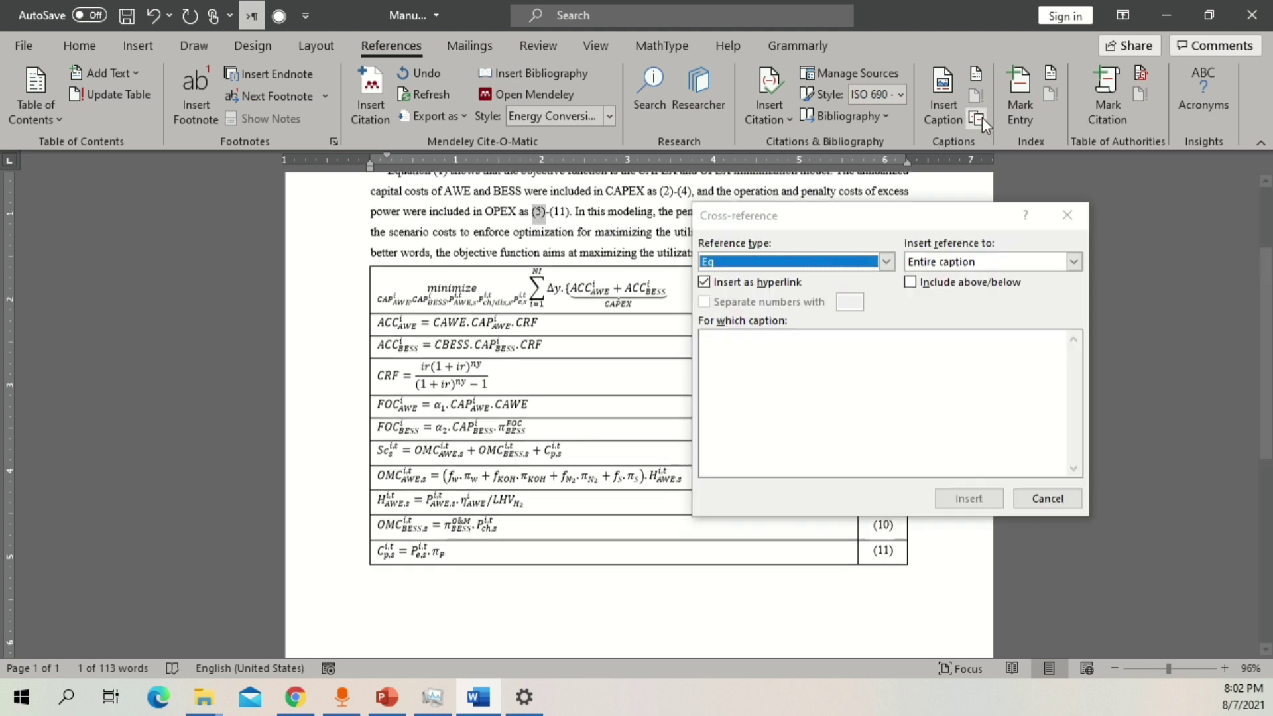
{"action": "left_click", "coordinate": [738, 387]}
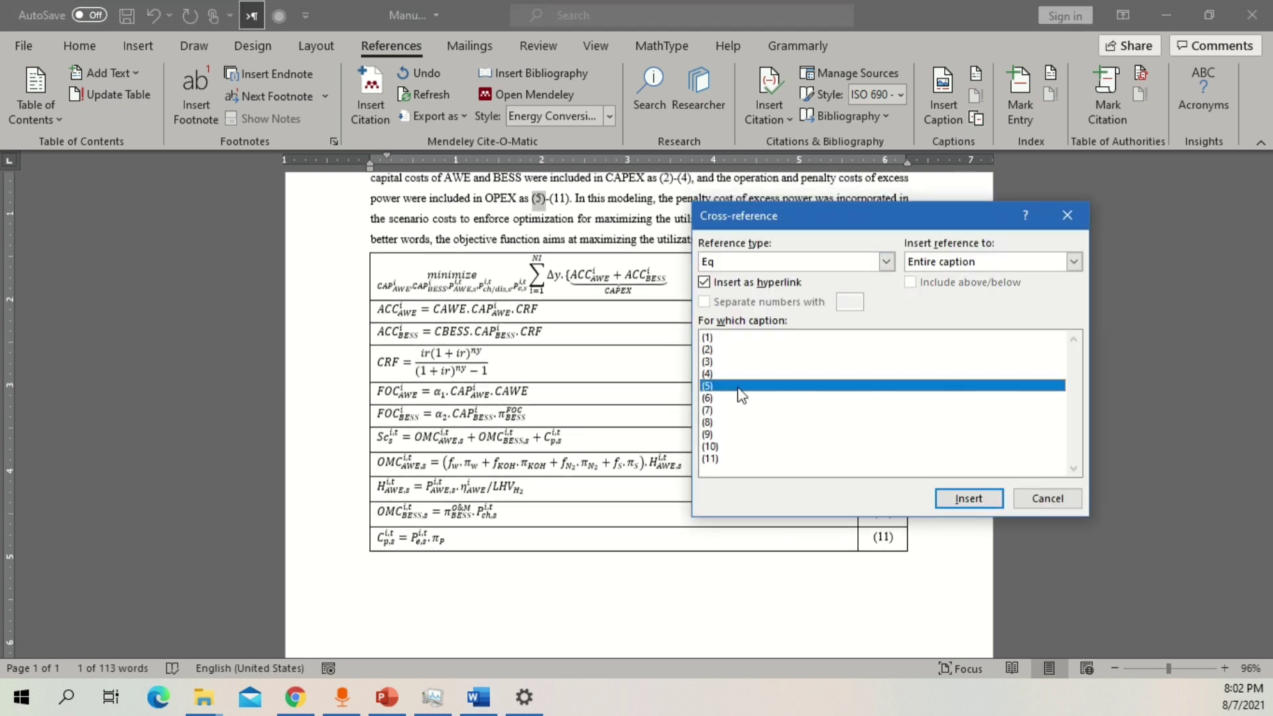
{"action": "left_click", "coordinate": [968, 498]}
{"action": "left_click", "coordinate": [1047, 499]}
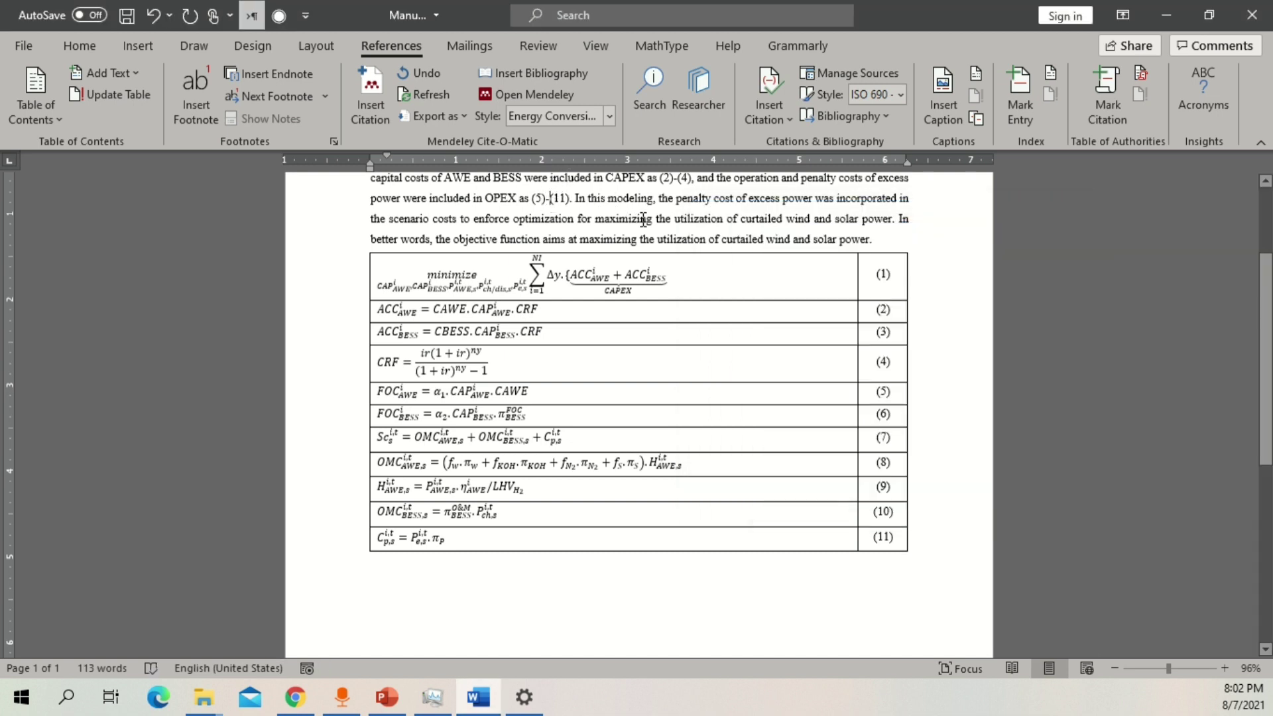
Replace the typed (11) in the OPEX equation range with a cross-reference to the entire Eq caption (11).
{"action": "key", "text": "shift+Right"}
{"action": "key", "text": "shift+Right"}
{"action": "key", "text": "shift+Right"}
{"action": "key", "text": "shift+Right"}
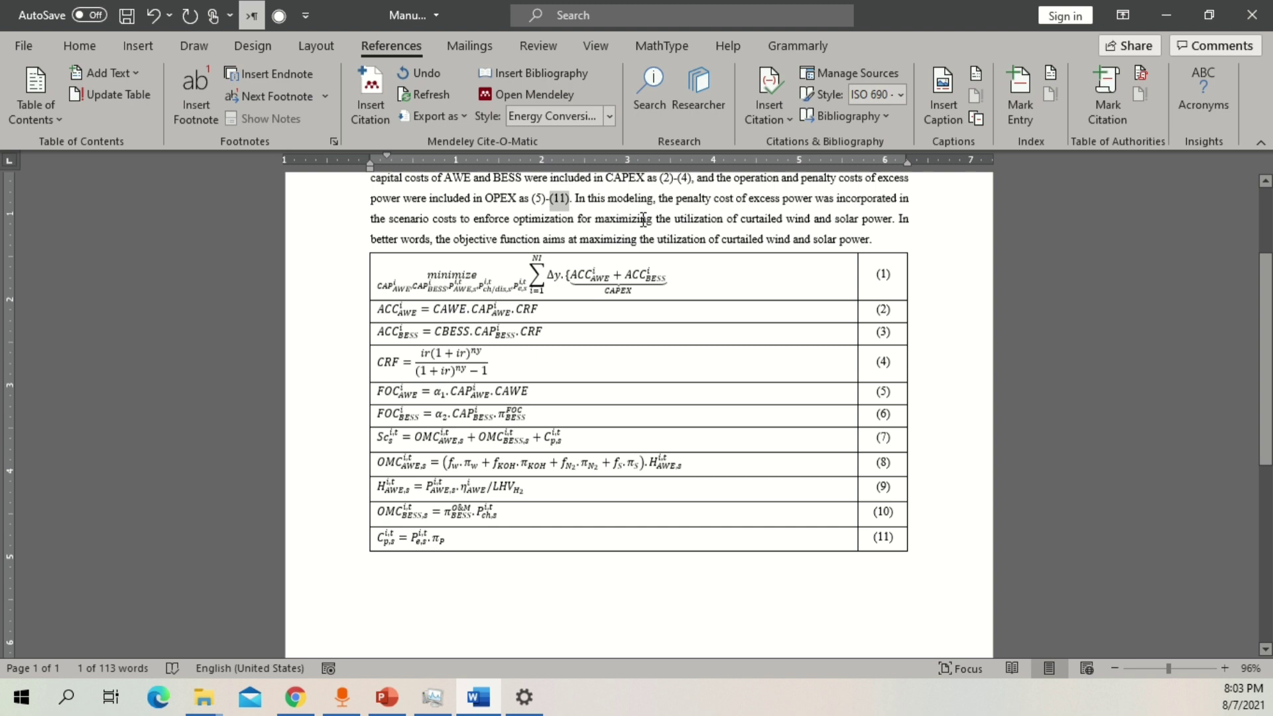
{"action": "left_click", "coordinate": [976, 119]}
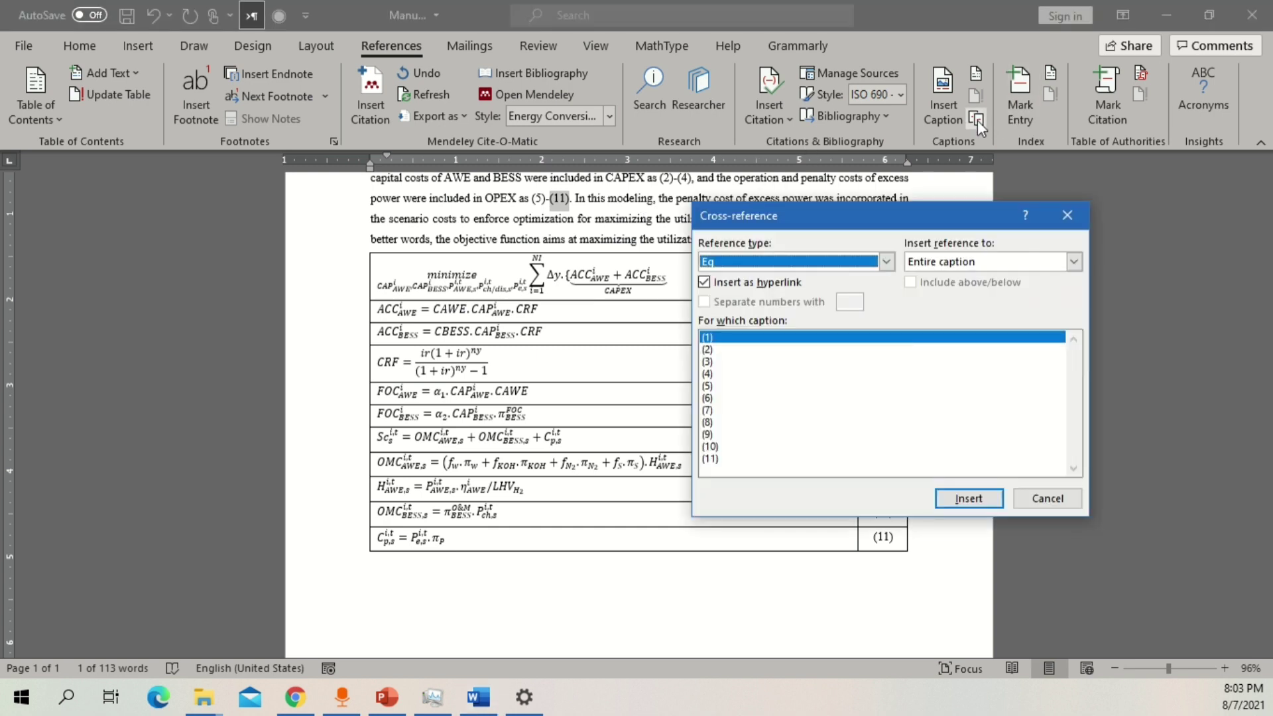
{"action": "left_click", "coordinate": [744, 460]}
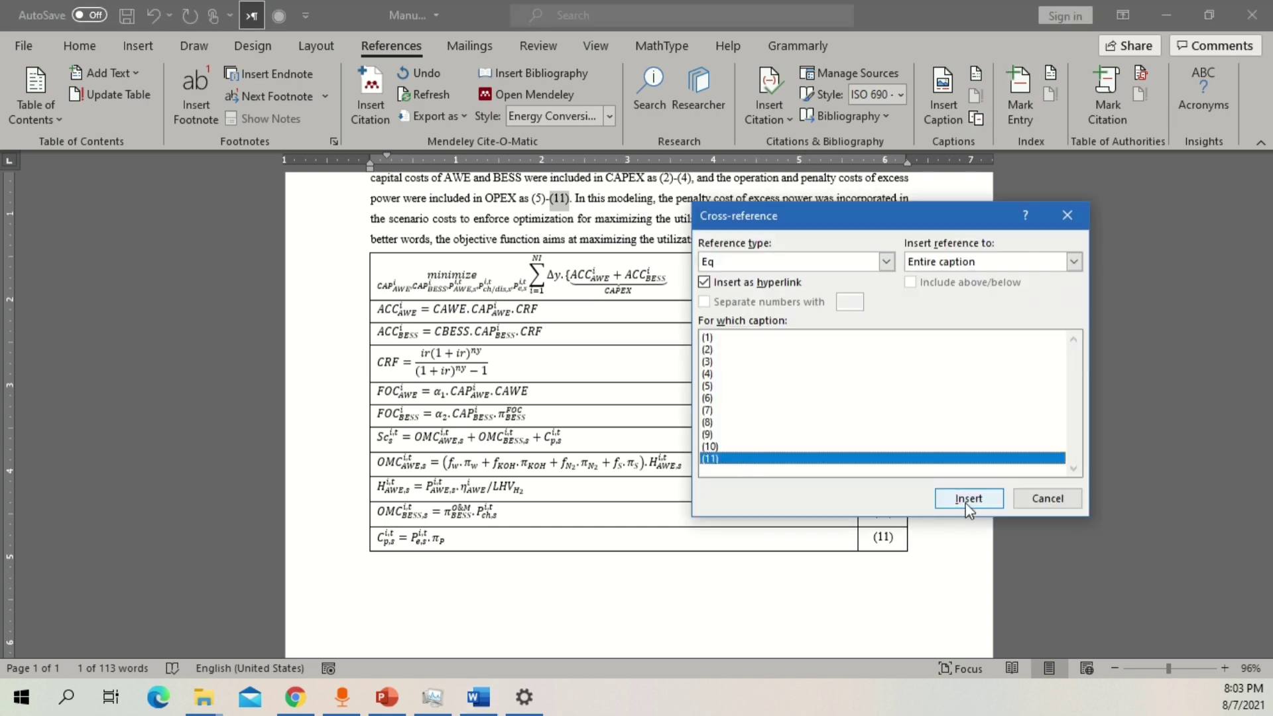
{"action": "left_click", "coordinate": [936, 500]}
{"action": "left_click", "coordinate": [1045, 503]}
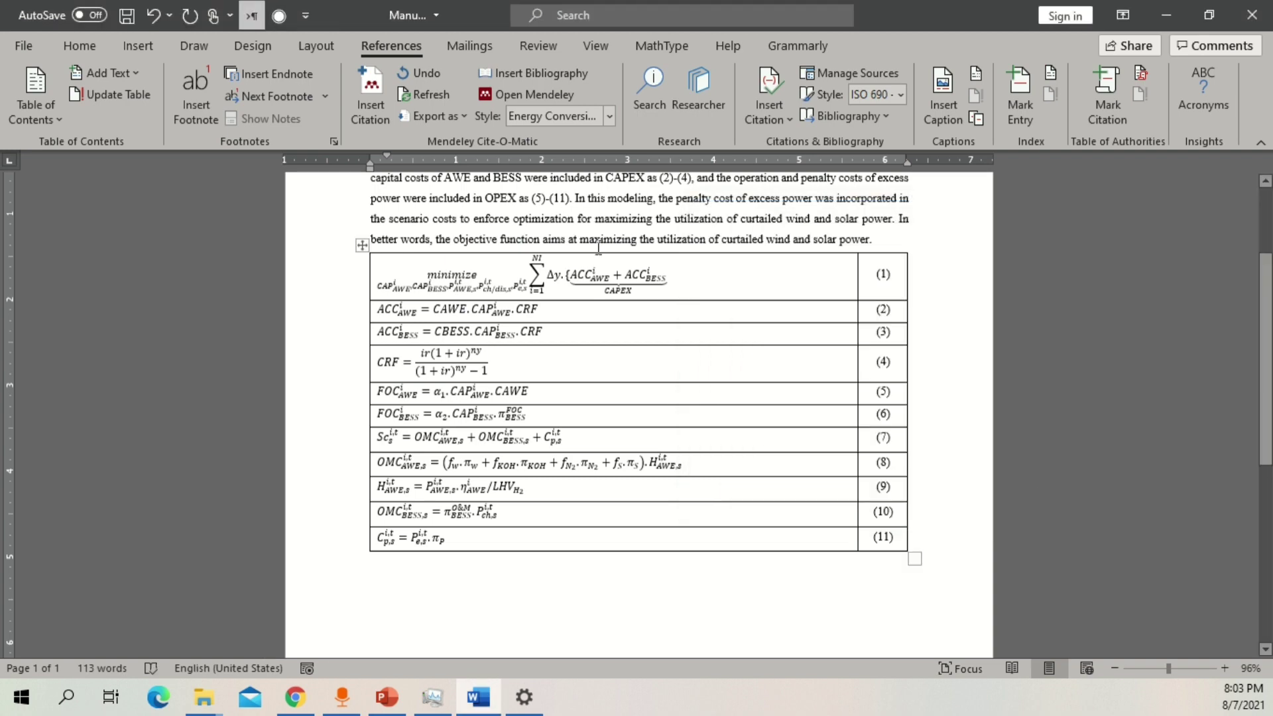
Select the whole document to check which equation numbers in the text and table are linked fields.
{"action": "scroll", "coordinate": [710, 280], "scroll_direction": "up", "scroll_amount": 2}
{"action": "key", "text": "ctrl+a"}
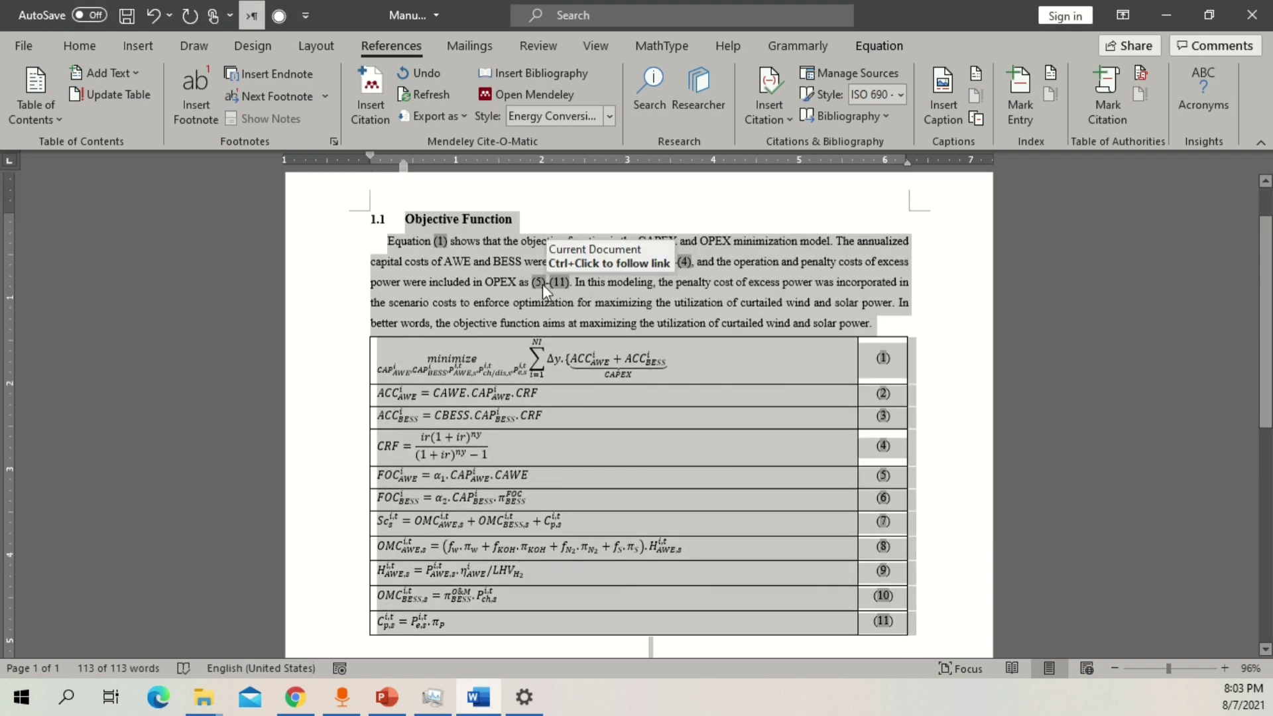
{"action": "left_click", "coordinate": [758, 367]}
{"action": "scroll", "coordinate": [758, 368], "scroll_direction": "down", "scroll_amount": 2}
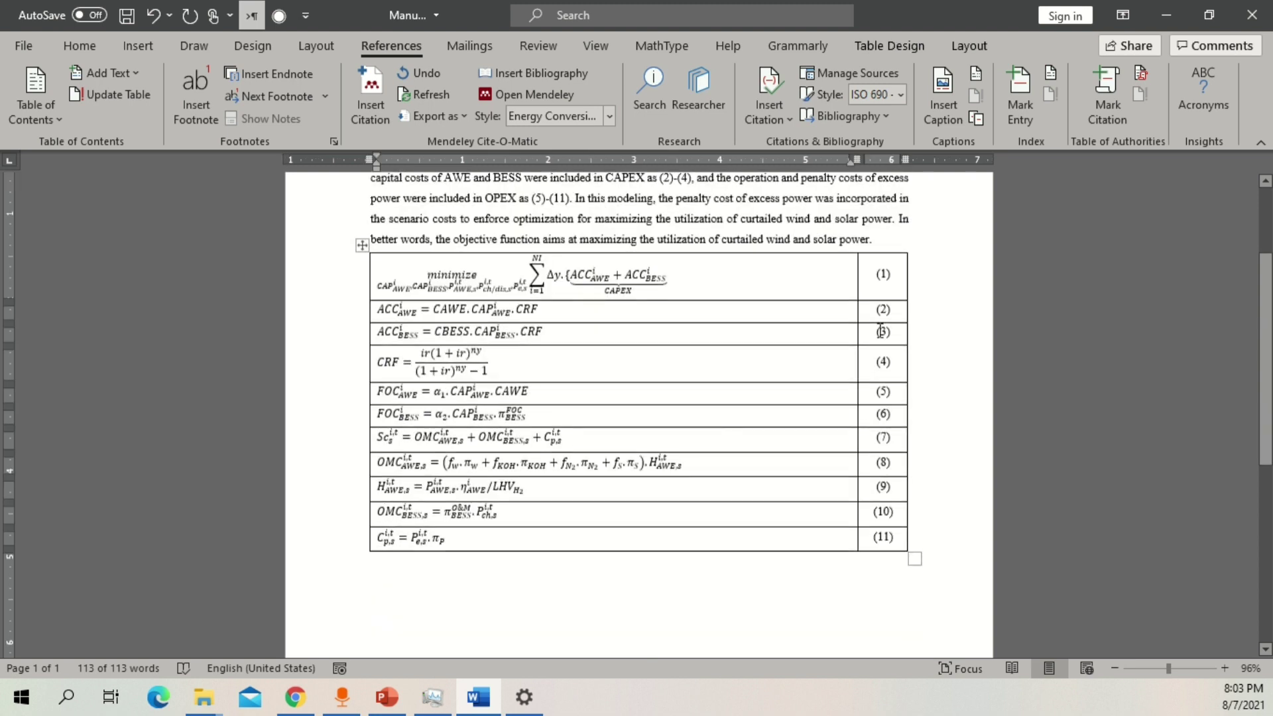
Move the contents of the equation (3) row into a new row at the end of the equation table.
{"action": "left_click_drag", "start_coordinate": [880, 330], "coordinate": [548, 342]}
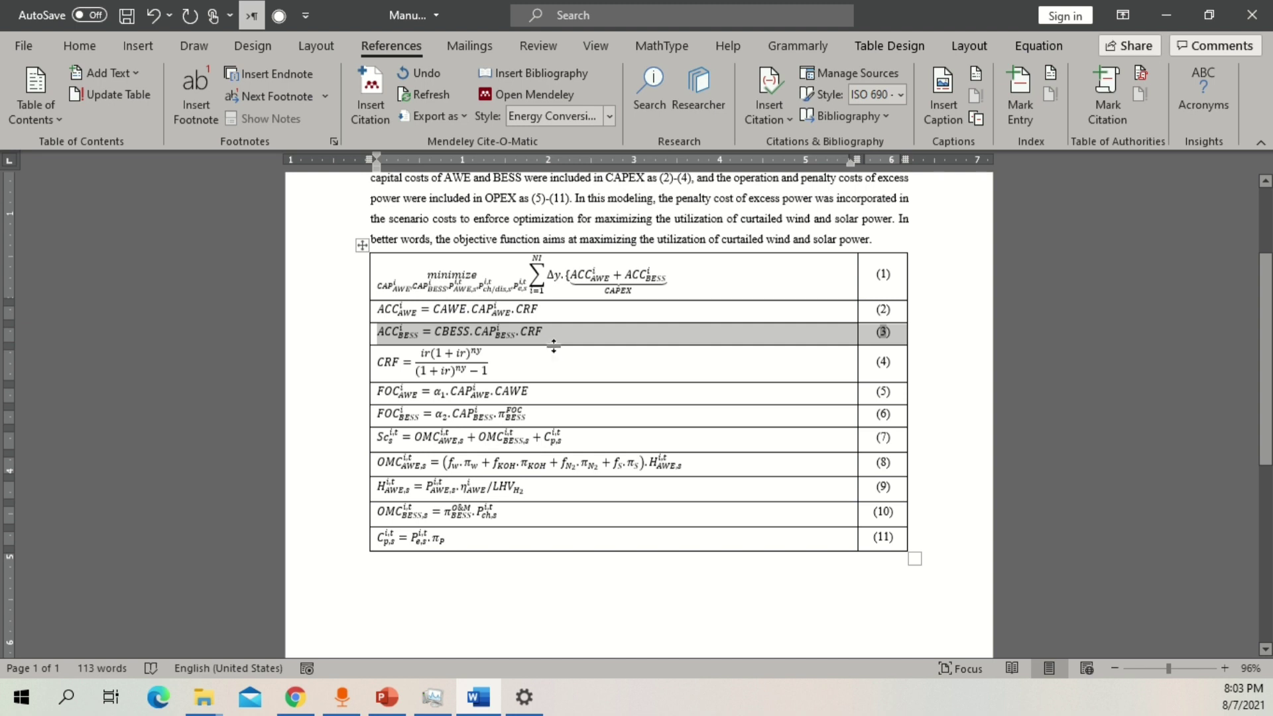
{"action": "key", "text": "Delete"}
{"action": "left_click", "coordinate": [439, 572]}
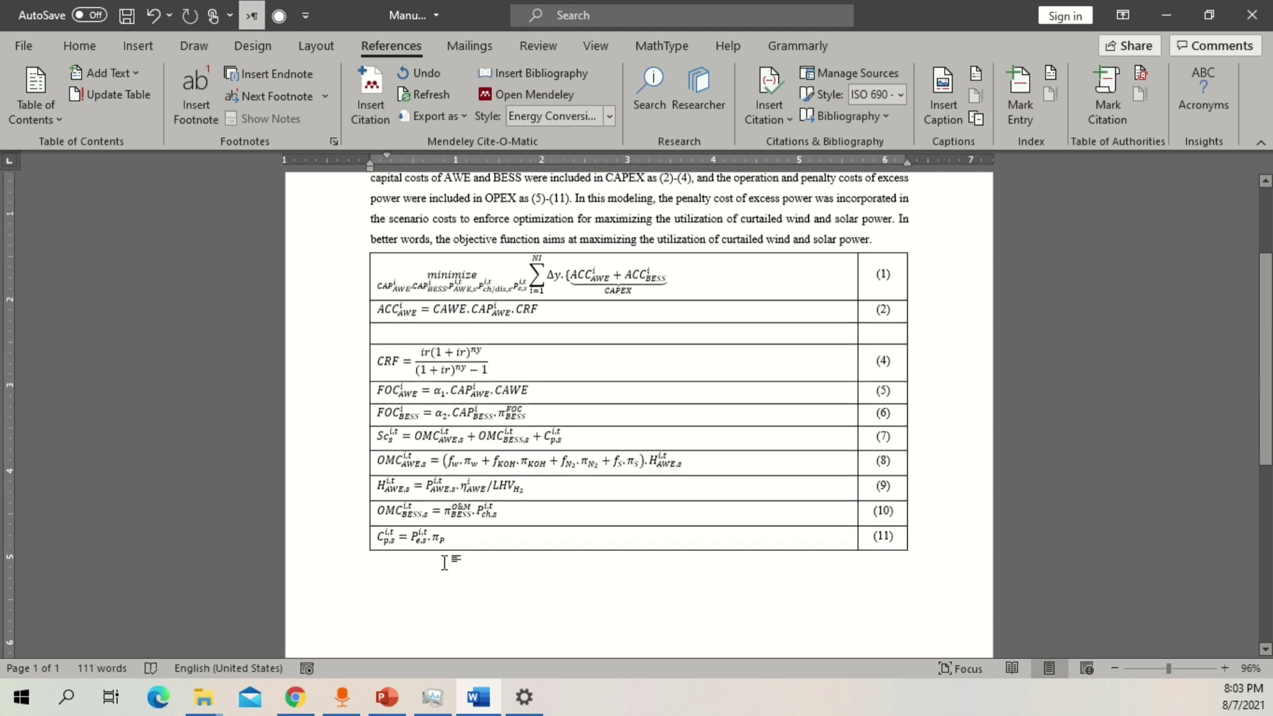
{"action": "double_click", "coordinate": [649, 567]}
{"action": "key", "text": "ctrl+v"}
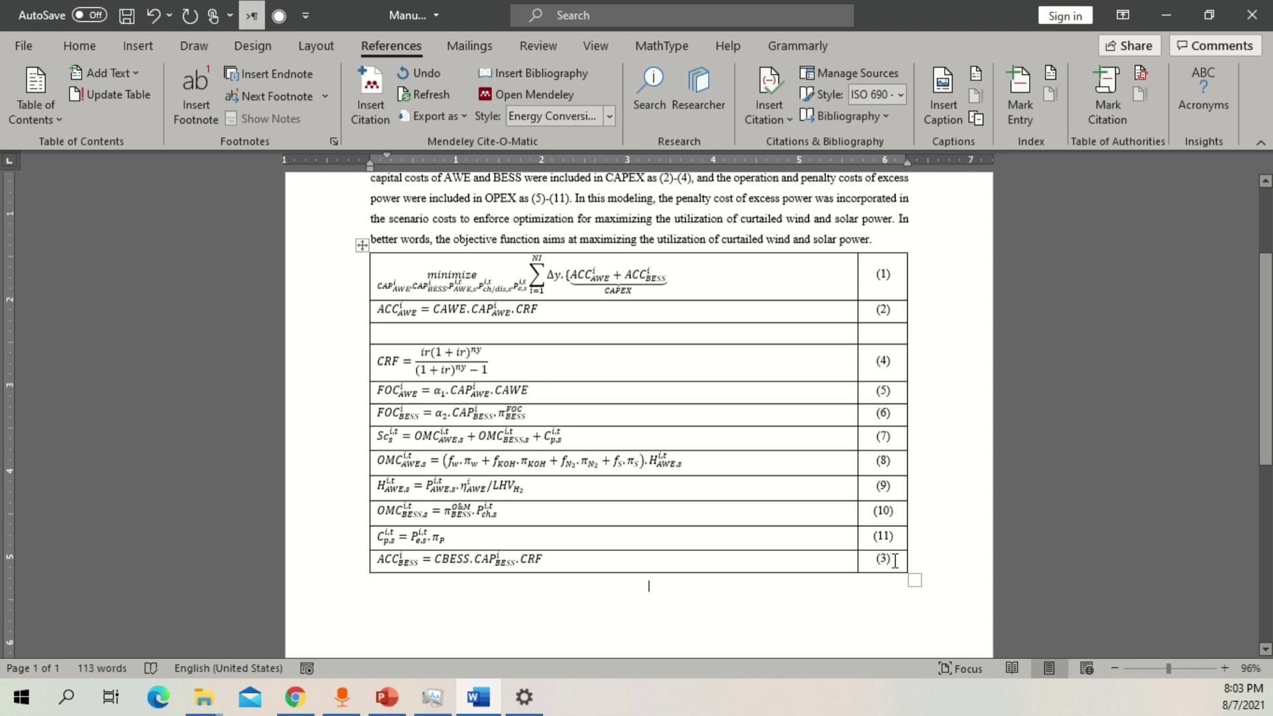
Delete the entire emptied row between equations (2) and (4) from the table.
{"action": "double_click", "coordinate": [862, 335]}
{"action": "key", "text": "BackSpace"}
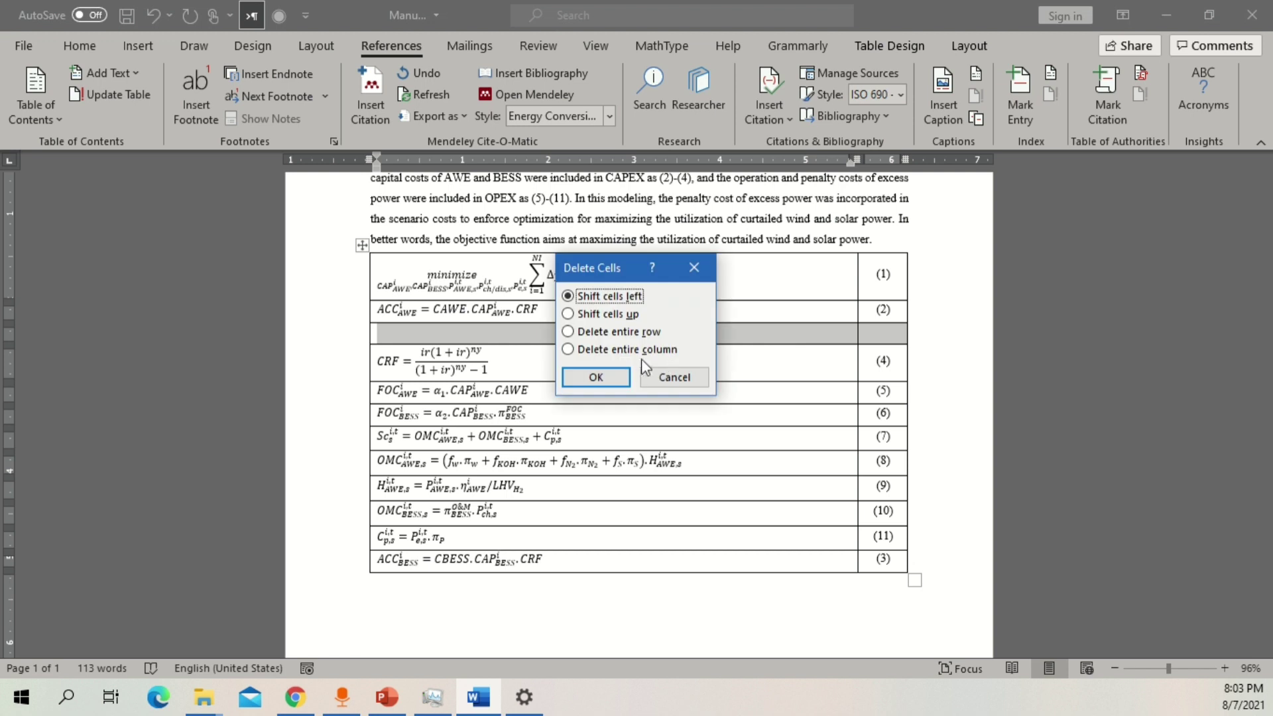
{"action": "left_click", "coordinate": [569, 330]}
{"action": "left_click", "coordinate": [591, 375]}
Update all fields in the document to renumber the equations and refresh their in-text references.
{"action": "key", "text": "ctrl+a"}
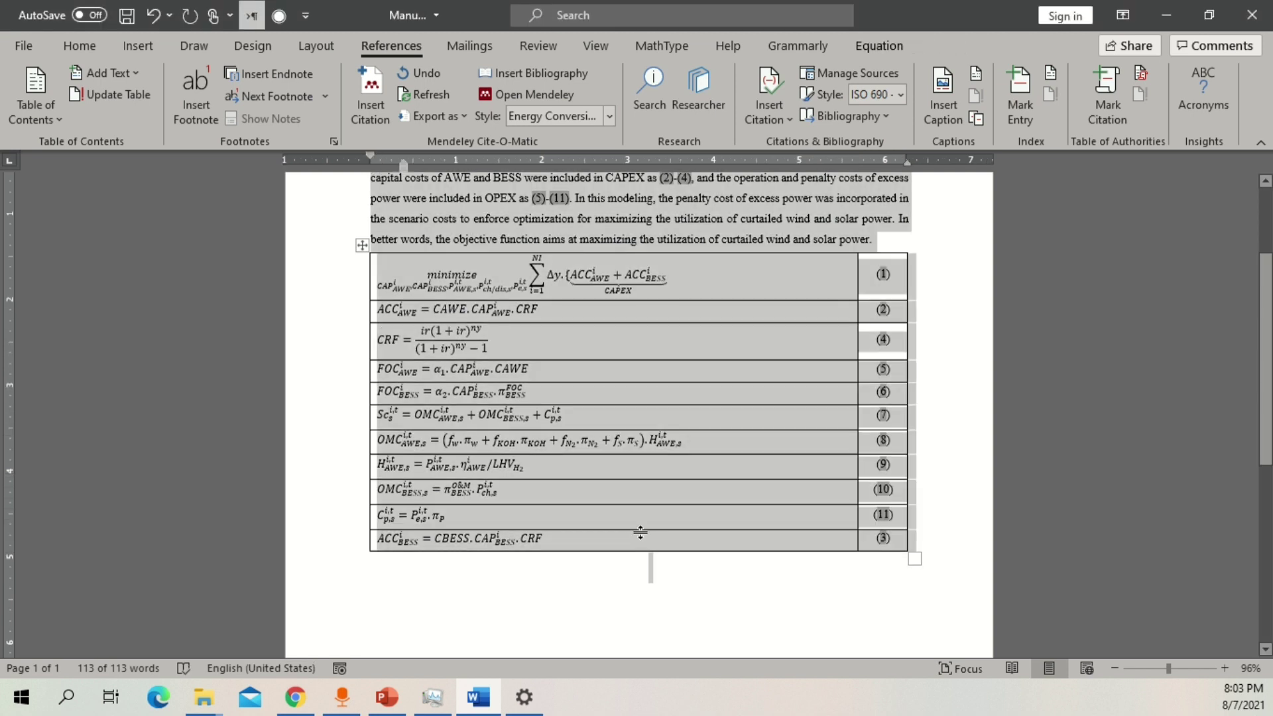
{"action": "key", "text": "F9"}
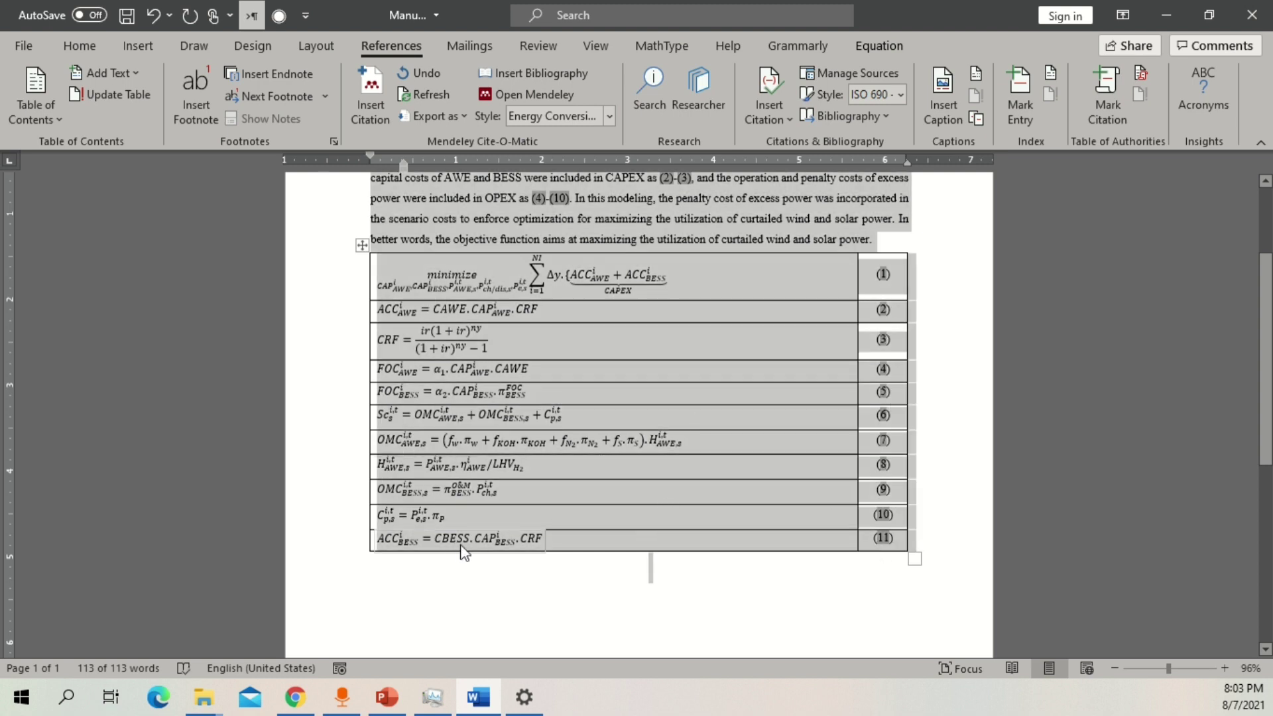
{"action": "left_click", "coordinate": [512, 545]}
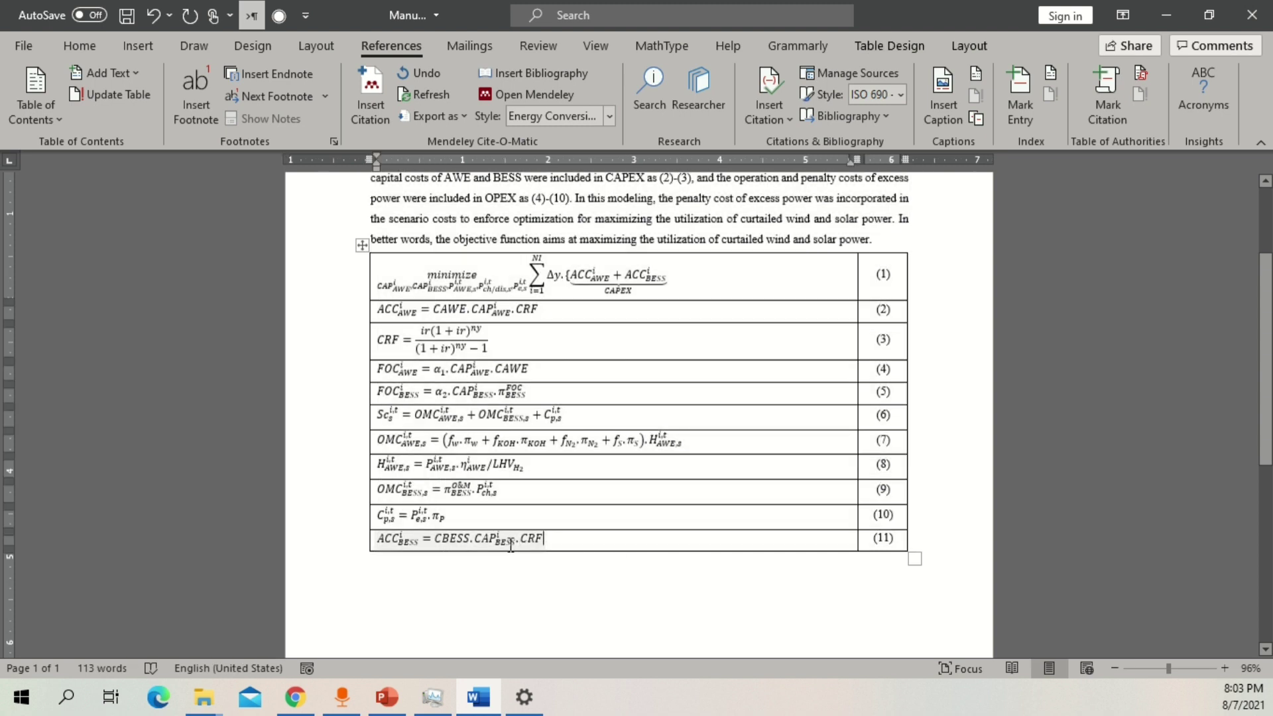
Compare the moved last equation and the renumbered table rows with the equation references in the paragraph.
{"action": "left_click", "coordinate": [615, 542]}
{"action": "left_click", "coordinate": [613, 544]}
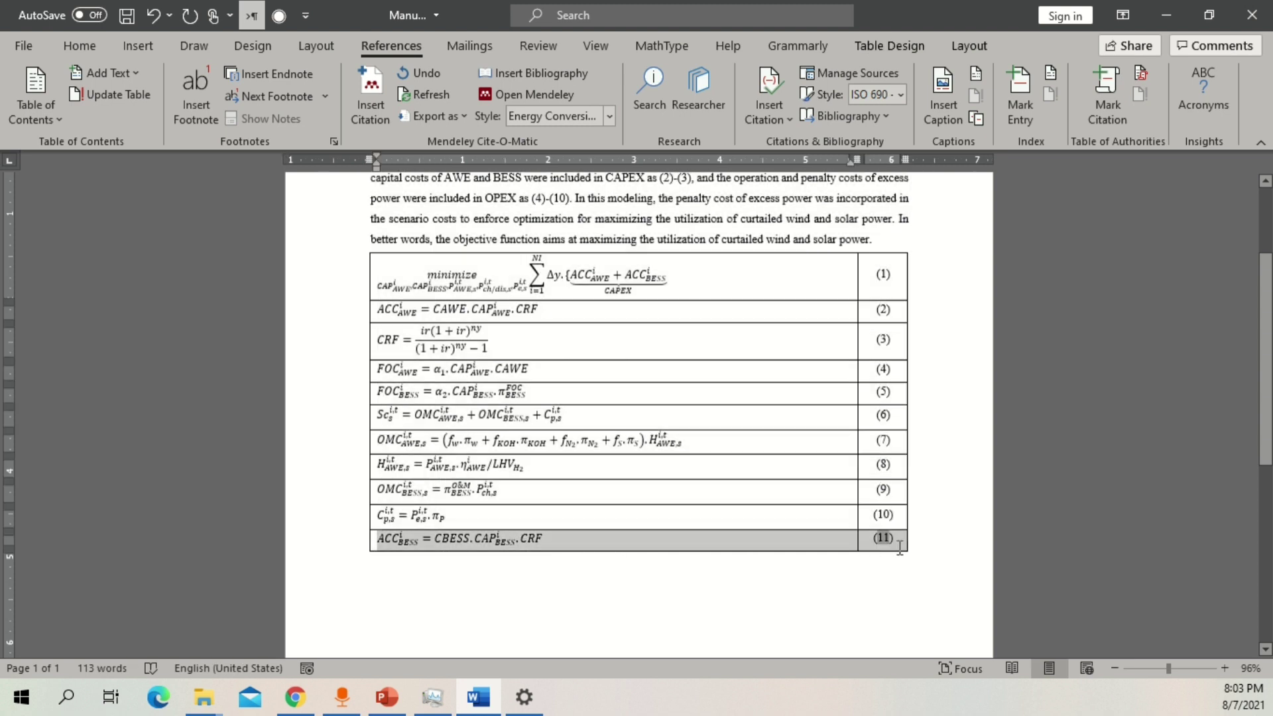
{"action": "scroll", "coordinate": [669, 534], "scroll_direction": "up", "scroll_amount": 1}
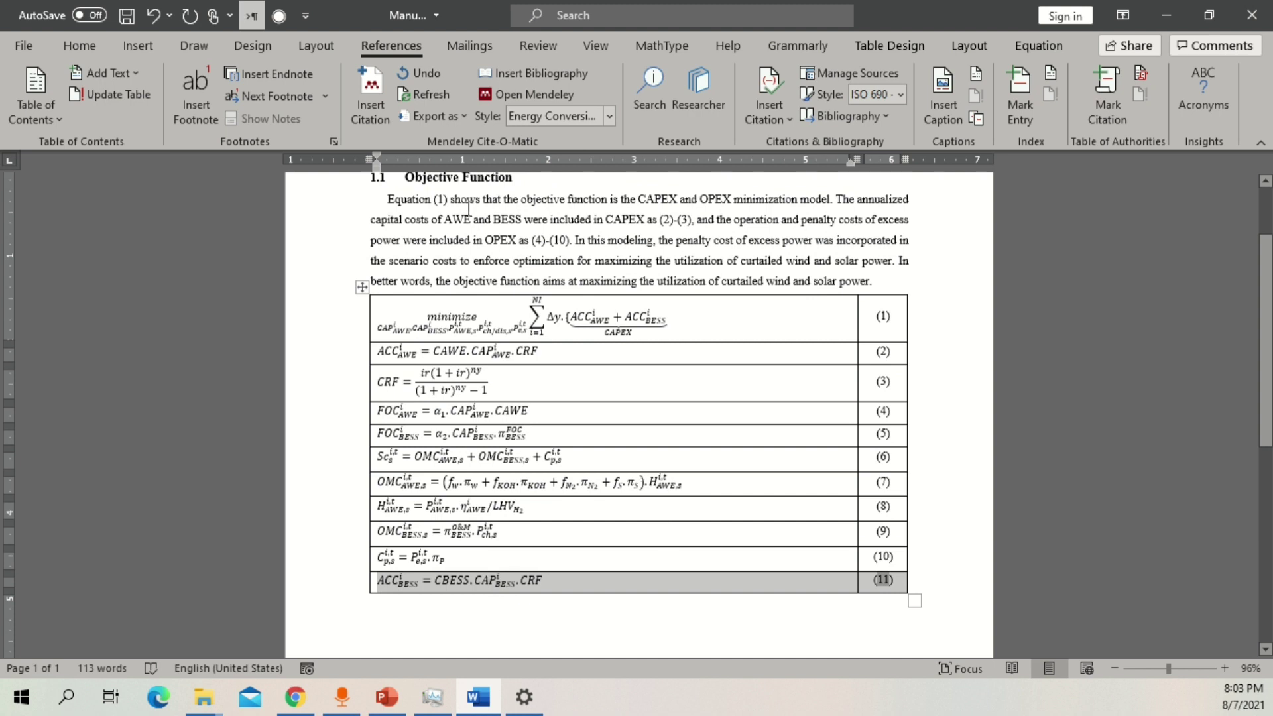
{"action": "left_click_drag", "start_coordinate": [472, 200], "coordinate": [435, 200]}
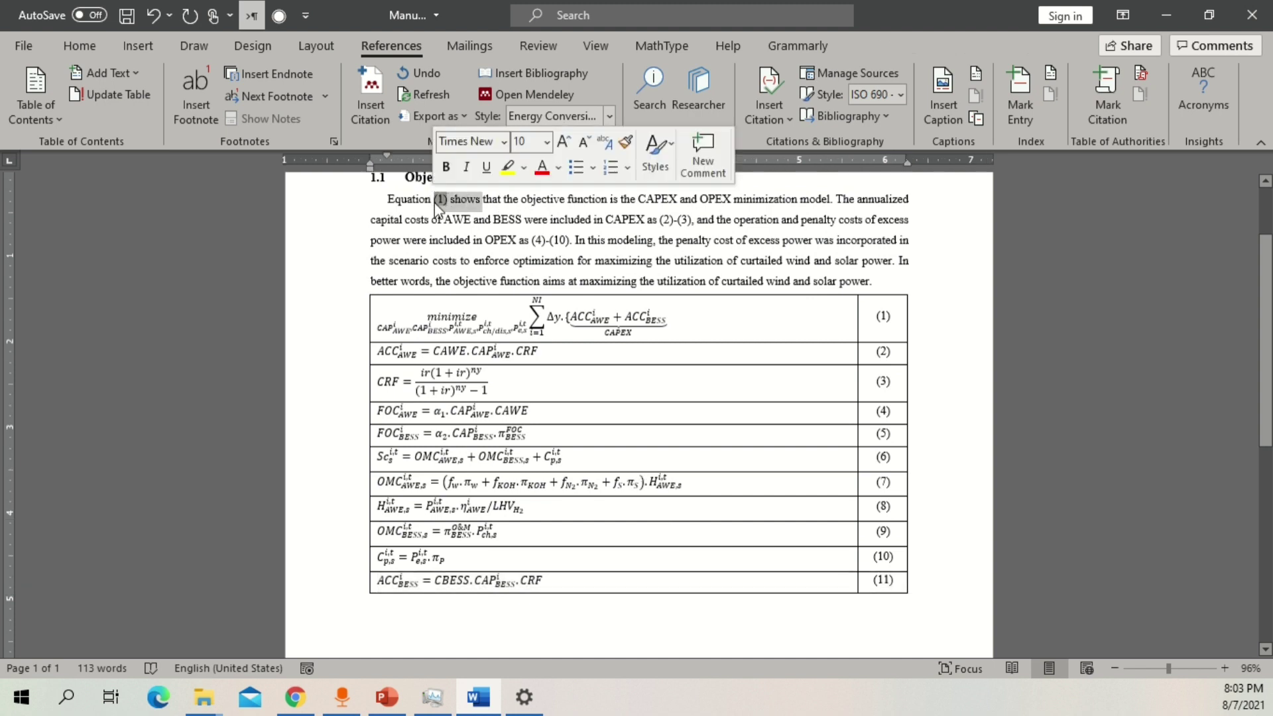
{"action": "left_click", "coordinate": [478, 200]}
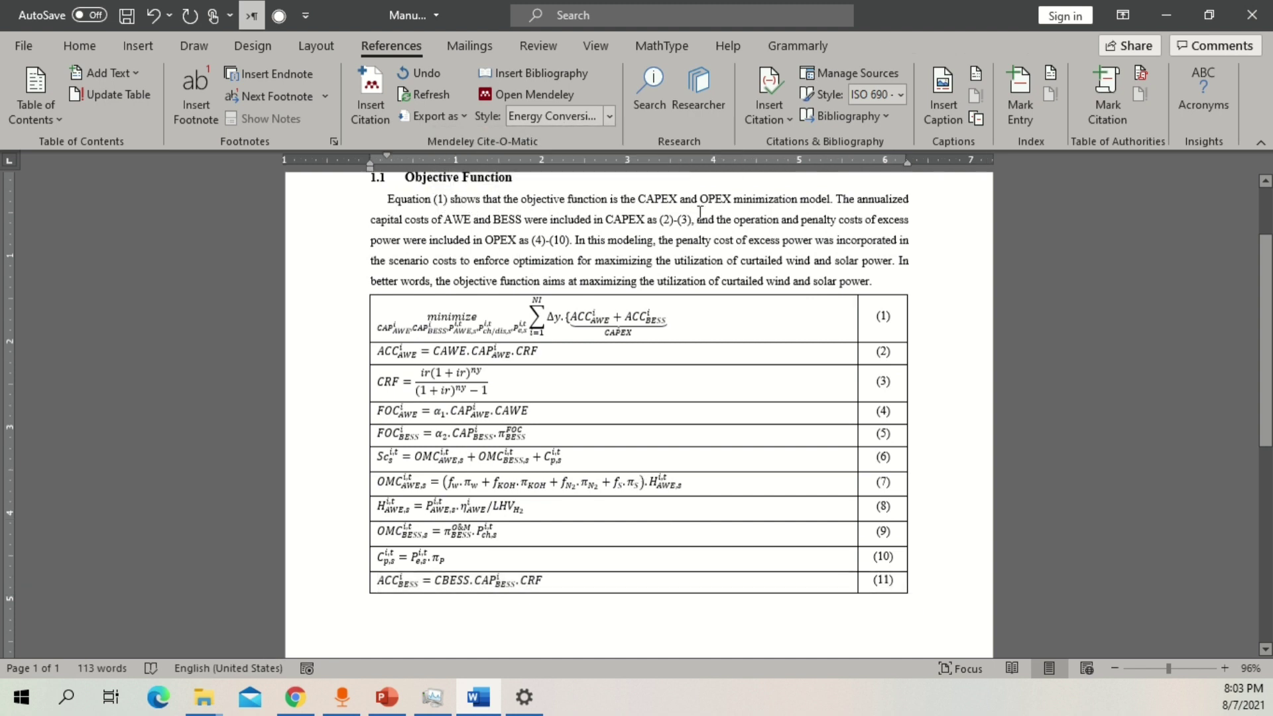
{"action": "left_click_drag", "start_coordinate": [896, 350], "coordinate": [878, 583]}
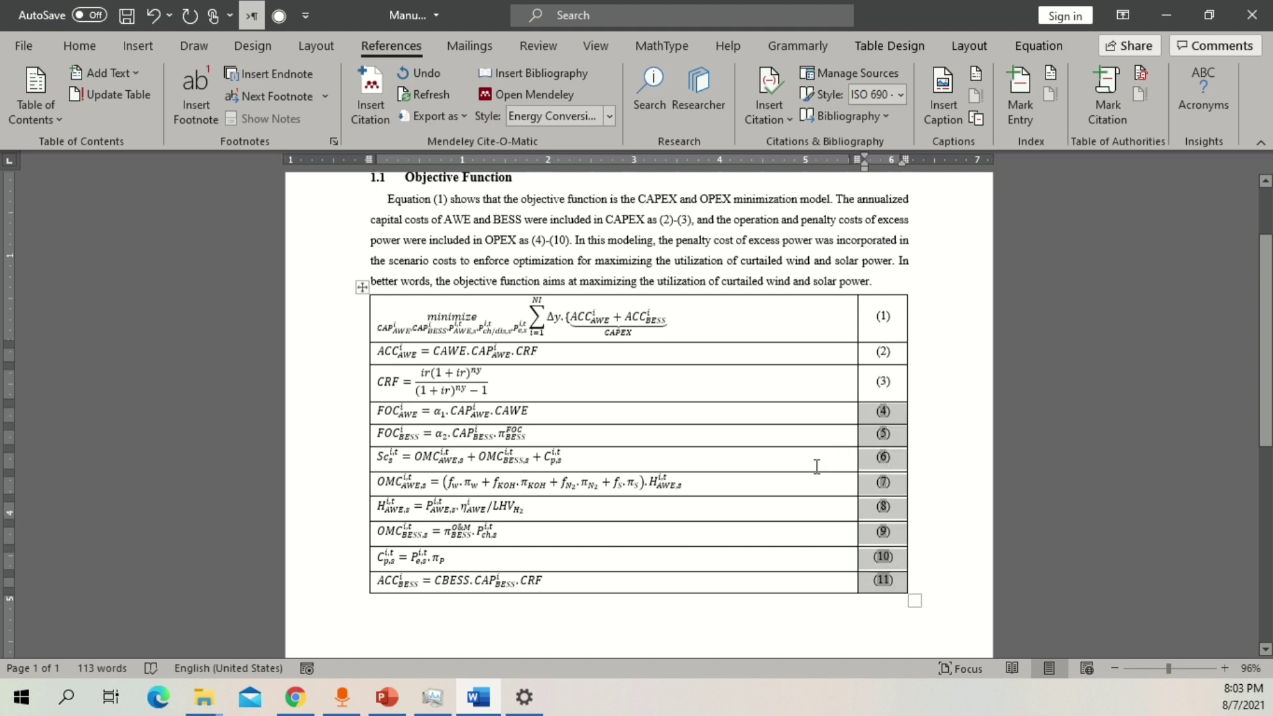
{"action": "left_click", "coordinate": [605, 615]}
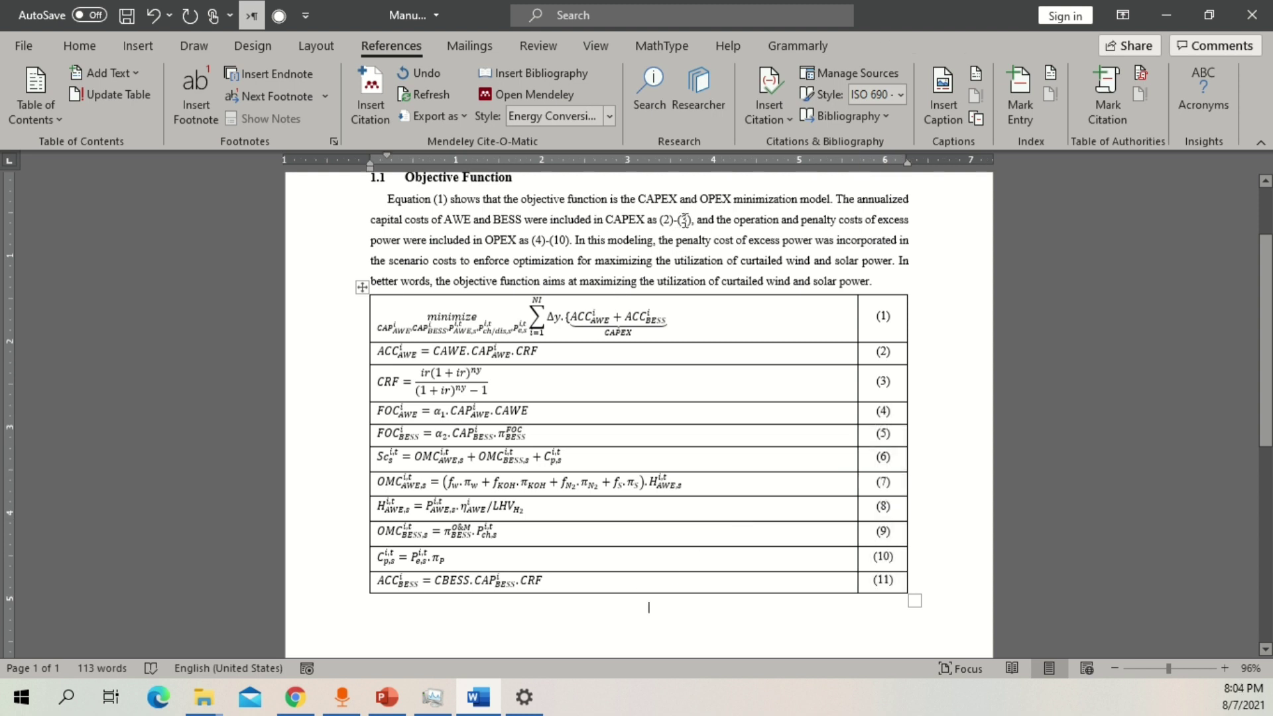
{"action": "left_click", "coordinate": [654, 221]}
{"action": "left_click_drag", "start_coordinate": [654, 221], "coordinate": [694, 221]}
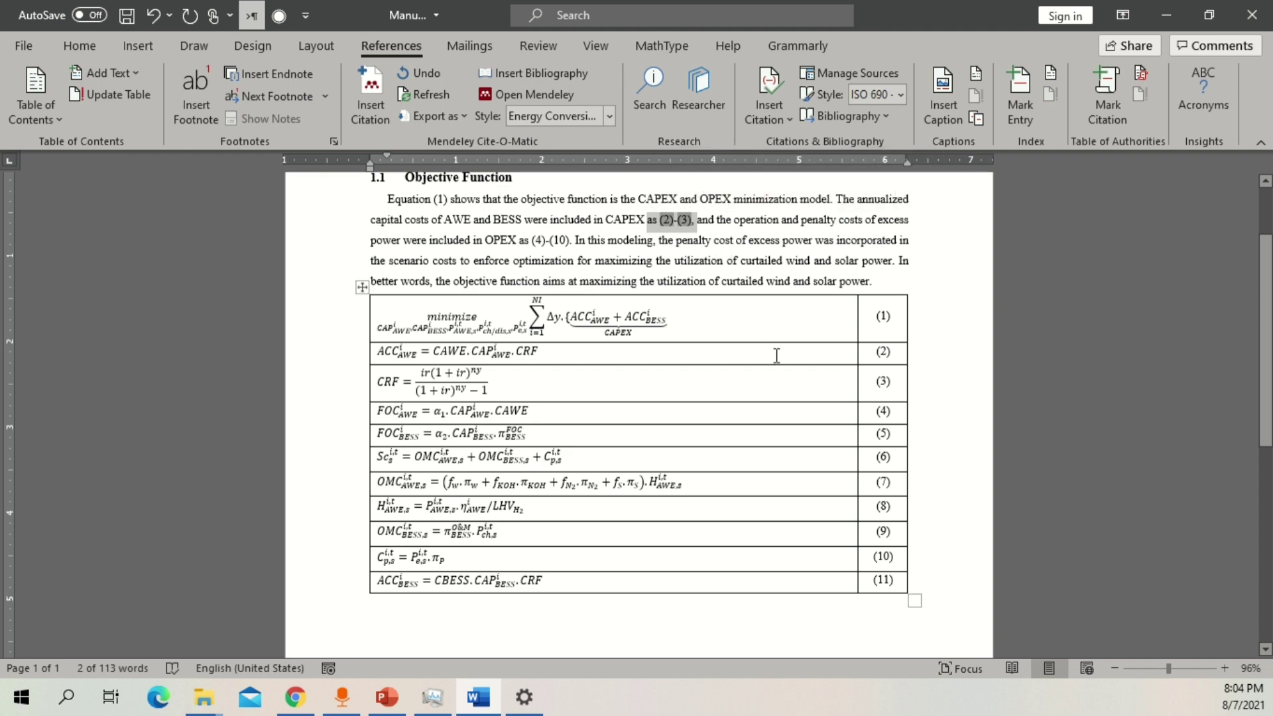
{"action": "left_click", "coordinate": [731, 266]}
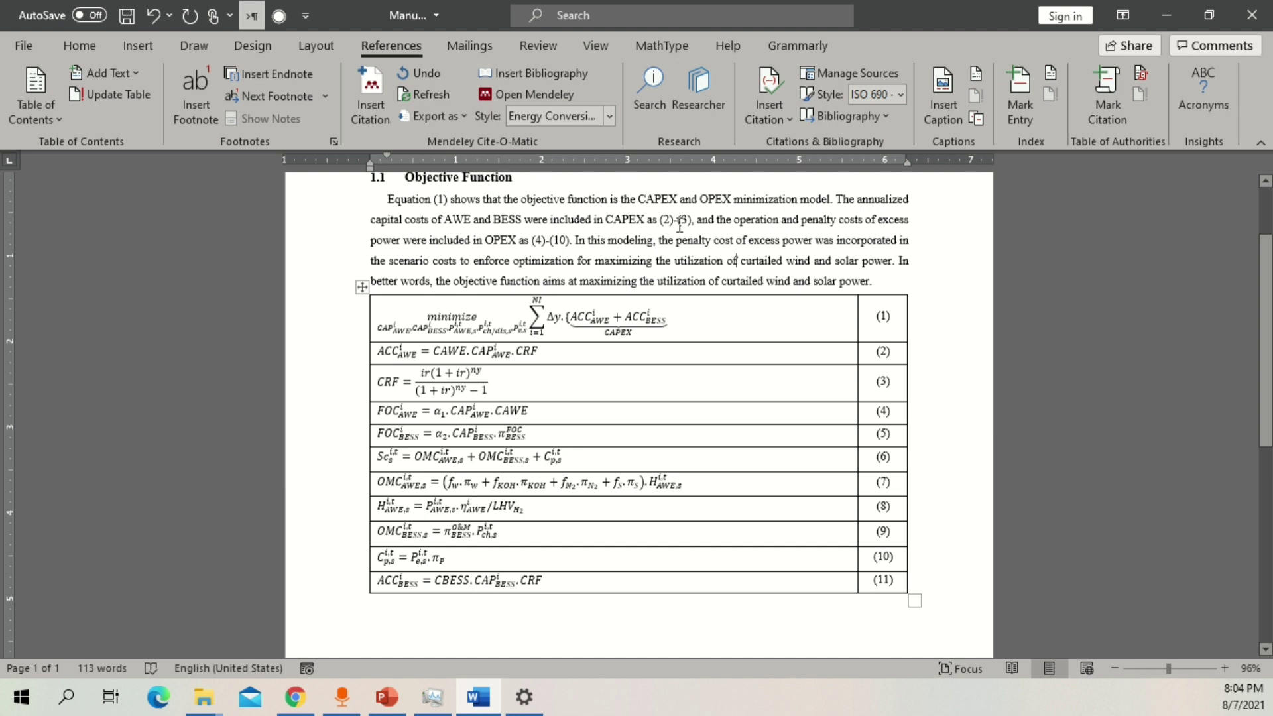
Shorten the CAPEX equation range to a single reference by deleting its hyphen and end reference (3).
{"action": "key", "text": "shift+Left"}
{"action": "key", "text": "shift+Left"}
{"action": "key", "text": "shift+Left"}
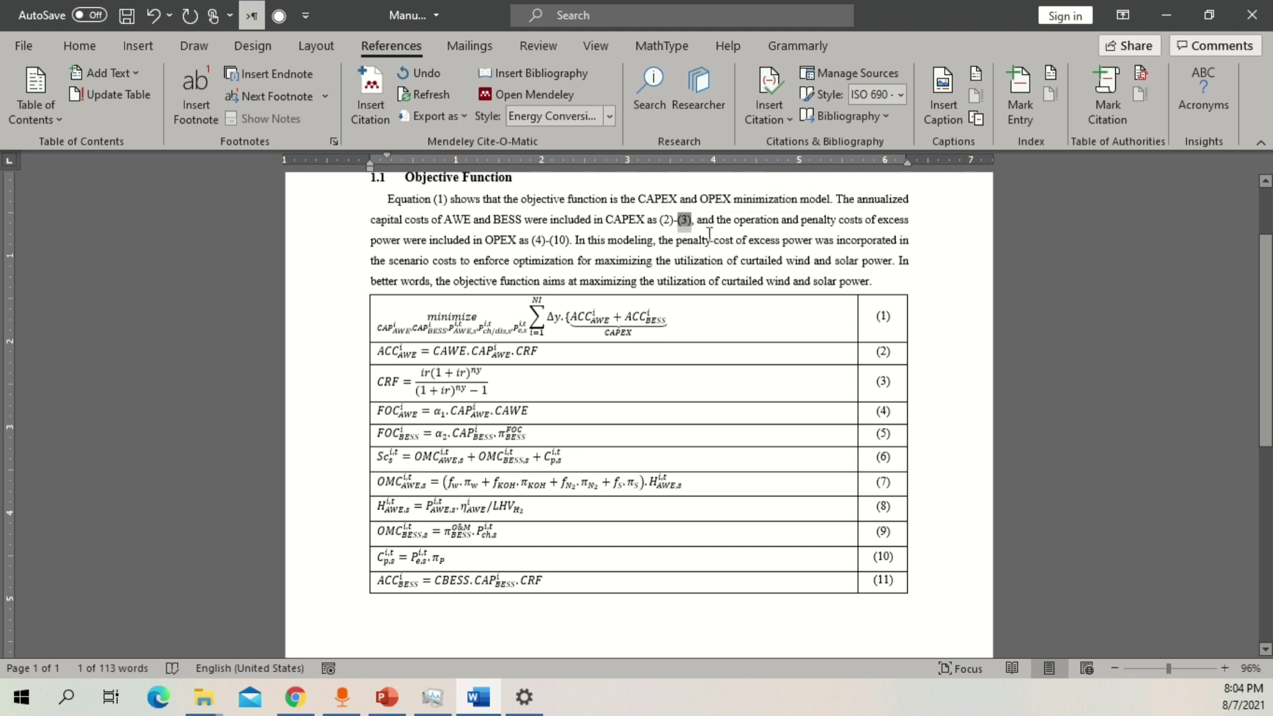
{"action": "key", "text": "BackSpace"}
{"action": "key", "text": "BackSpace"}
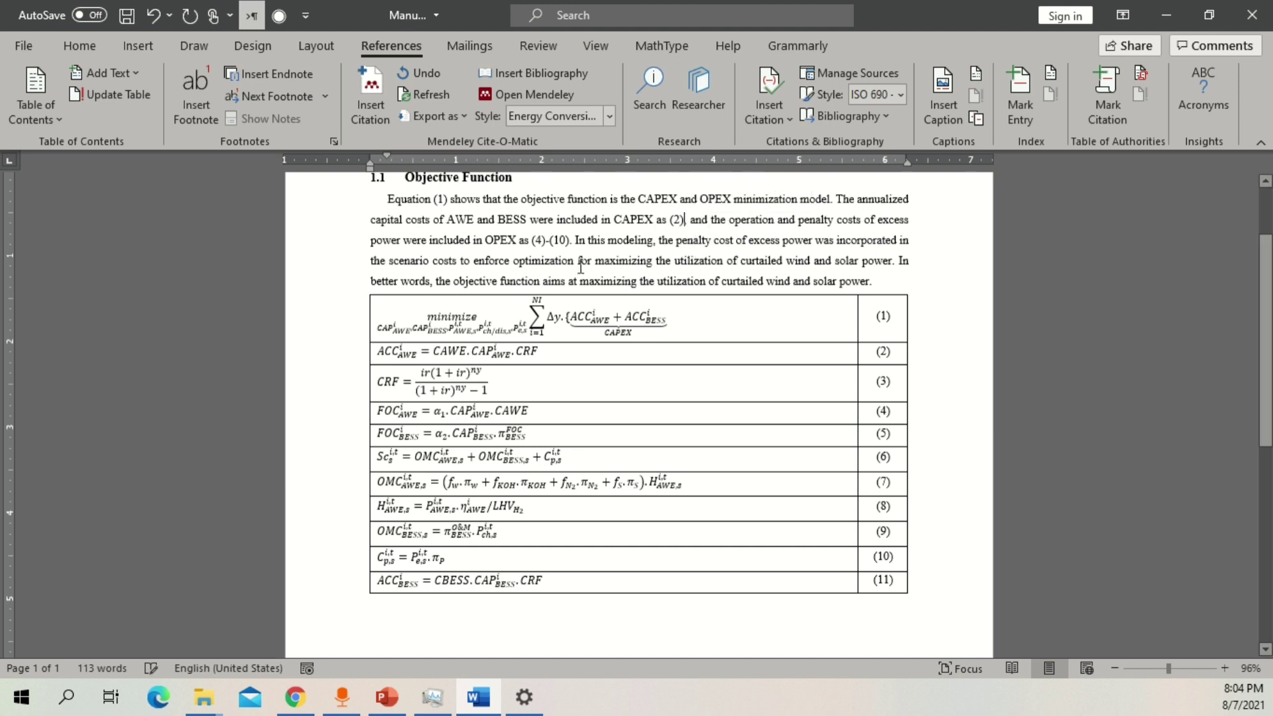
Shorten the OPEX equation range to a single reference by deleting its hyphen and end reference (10).
{"action": "left_click", "coordinate": [575, 240]}
{"action": "key", "text": "shift+Left"}
{"action": "key", "text": "shift+Left"}
{"action": "key", "text": "shift+Left"}
{"action": "key", "text": "shift+Left"}
{"action": "key", "text": "shift+Left"}
{"action": "key", "text": "BackSpace"}
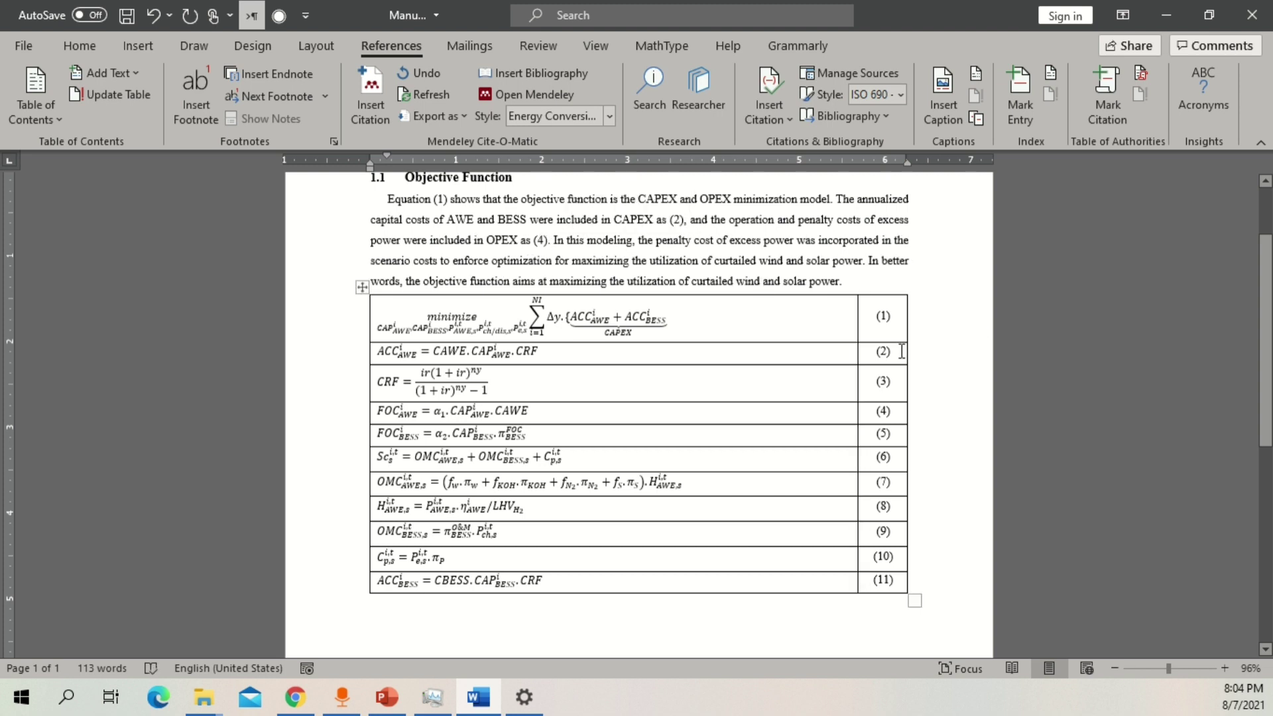
Move the contents of the equation (2) row into a new row at the end of the equation table.
{"action": "left_click_drag", "start_coordinate": [902, 354], "coordinate": [634, 361]}
{"action": "key", "text": "Delete"}
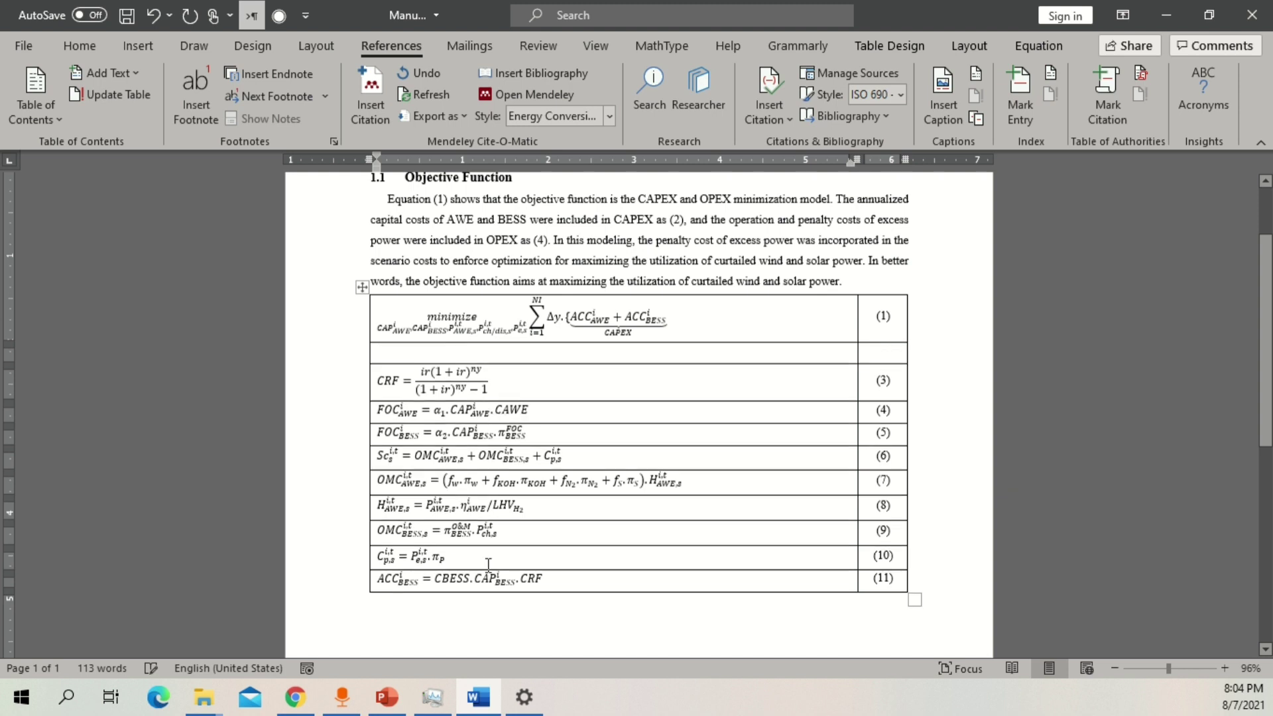
{"action": "left_click", "coordinate": [474, 607]}
{"action": "key", "text": "ctrl+v"}
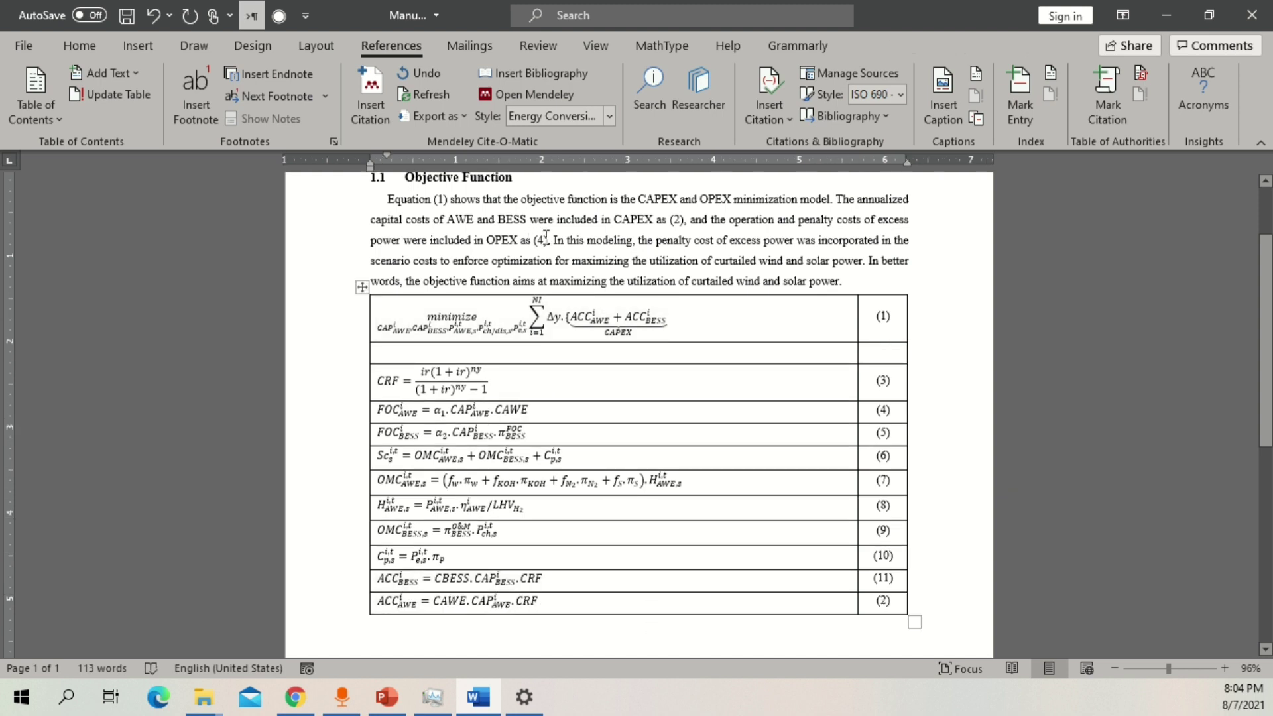
Move the contents of the equation (4) row into a new row at the end of the equation table.
{"action": "left_click_drag", "start_coordinate": [895, 415], "coordinate": [698, 418]}
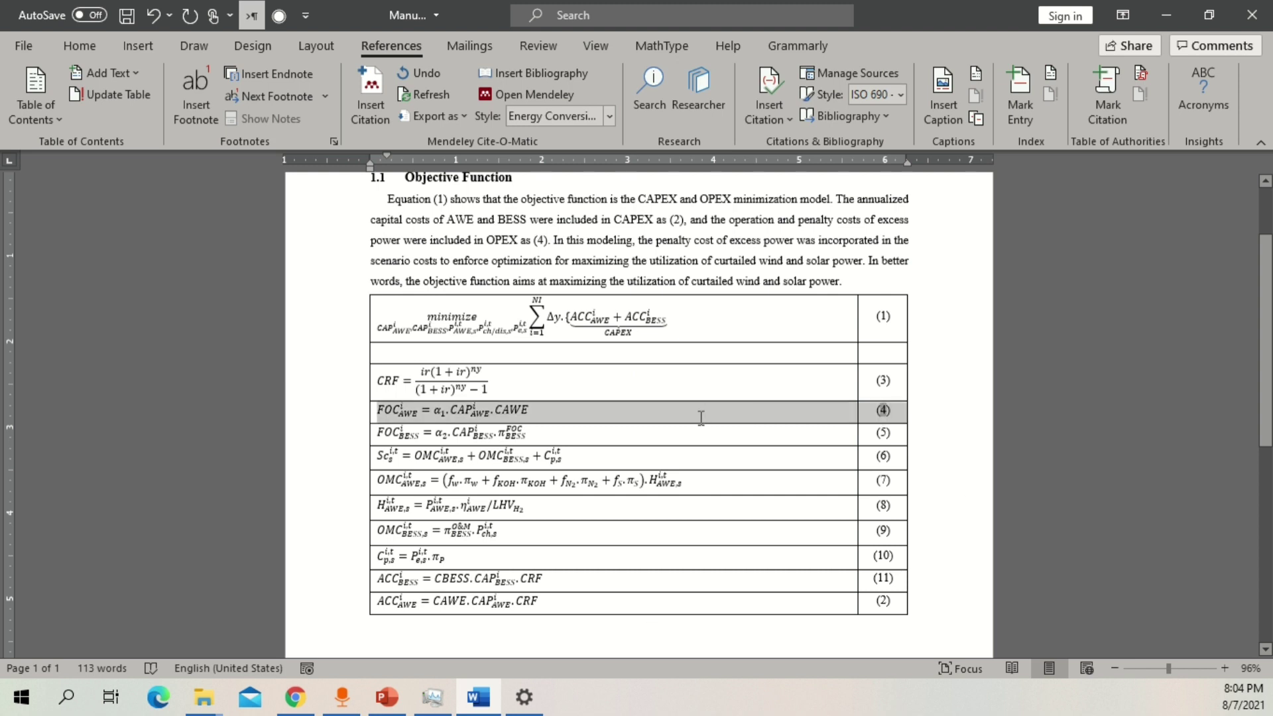
{"action": "key", "text": "Delete"}
{"action": "left_click", "coordinate": [590, 632]}
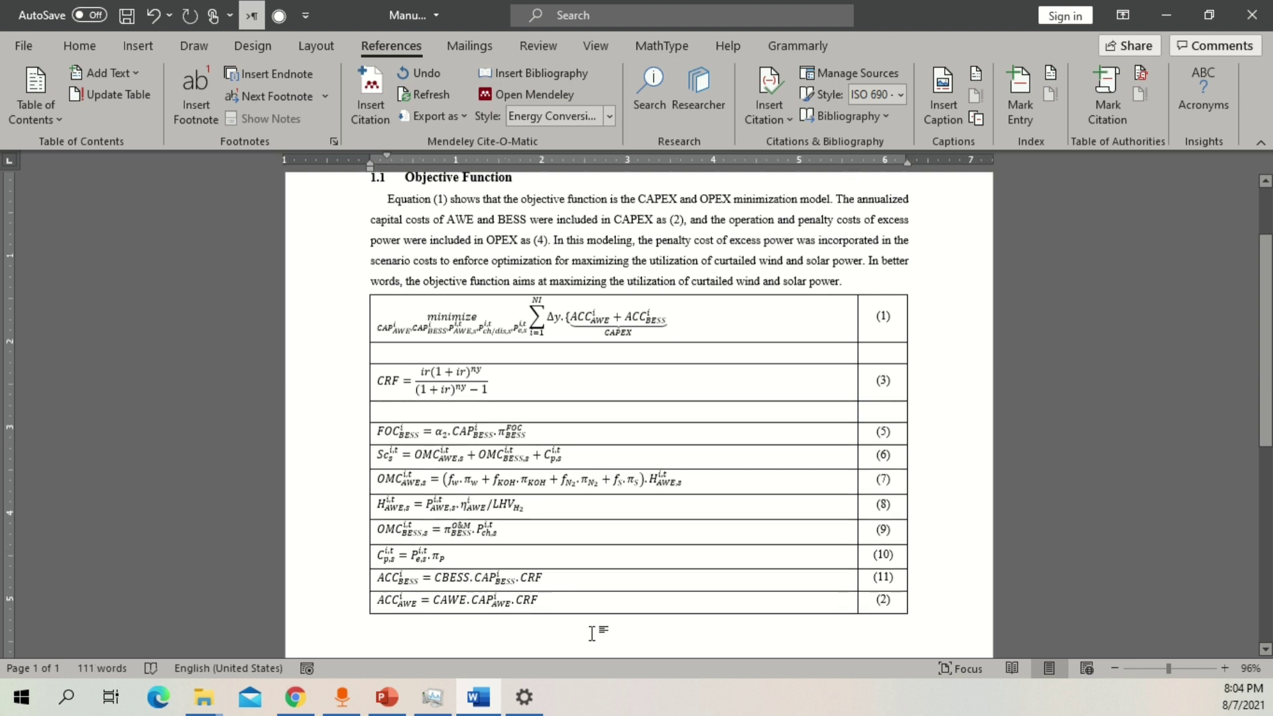
{"action": "key", "text": "ctrl+v"}
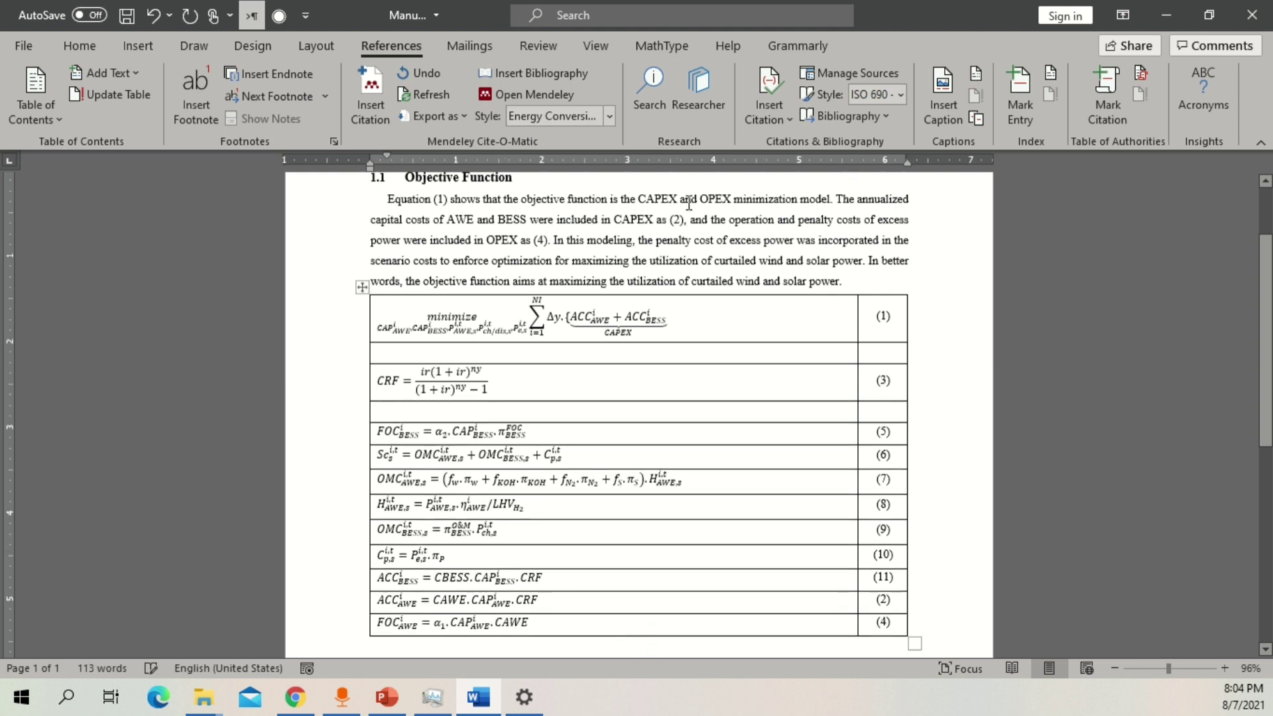
Delete the entire emptied row between equations (3) and (5) from the table.
{"action": "left_click_drag", "start_coordinate": [537, 240], "coordinate": [563, 241]}
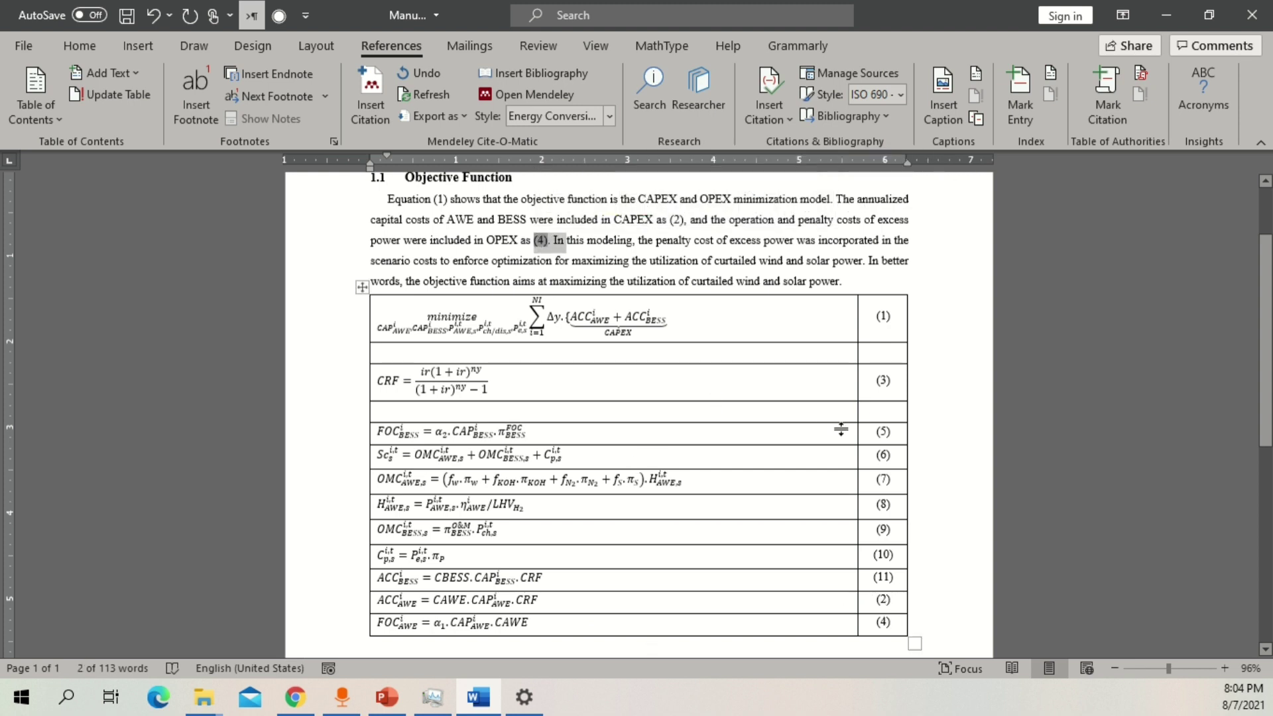
{"action": "left_click_drag", "start_coordinate": [870, 416], "coordinate": [781, 418]}
{"action": "key", "text": "BackSpace"}
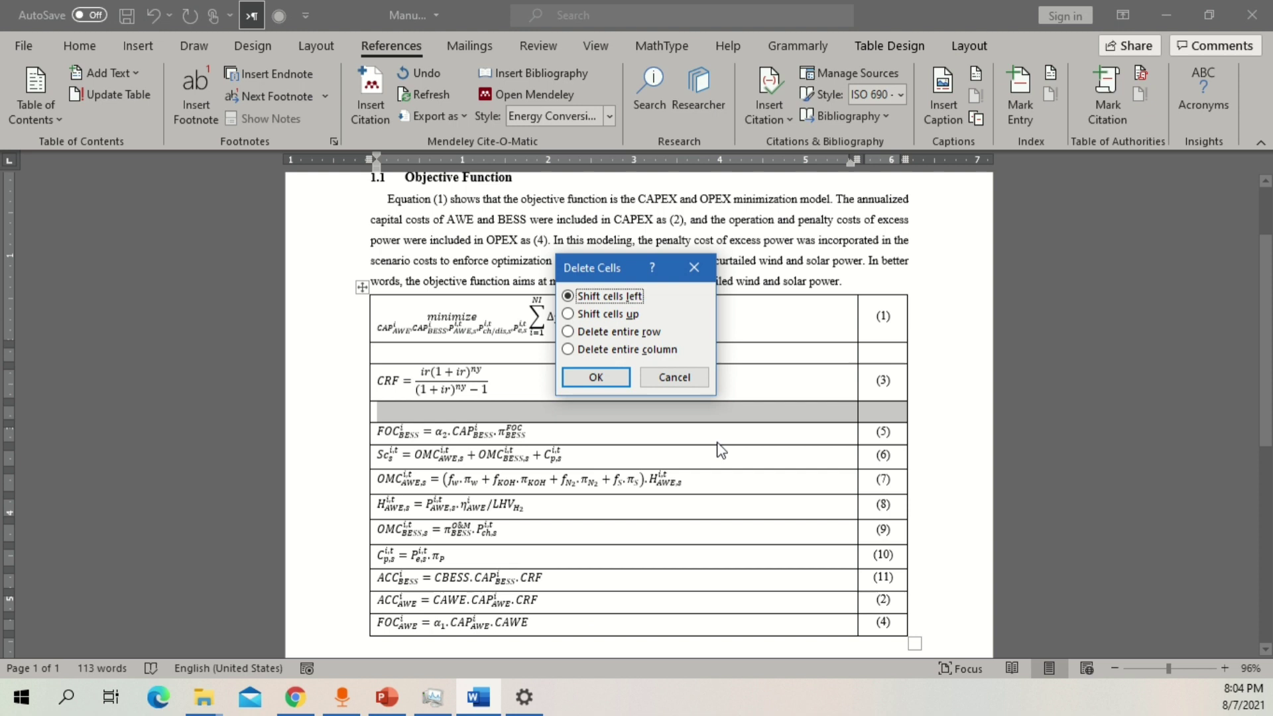
{"action": "left_click", "coordinate": [633, 333]}
{"action": "left_click", "coordinate": [600, 375]}
Update all fields in the document again and check the equation references in the paragraph.
{"action": "left_click", "coordinate": [581, 260]}
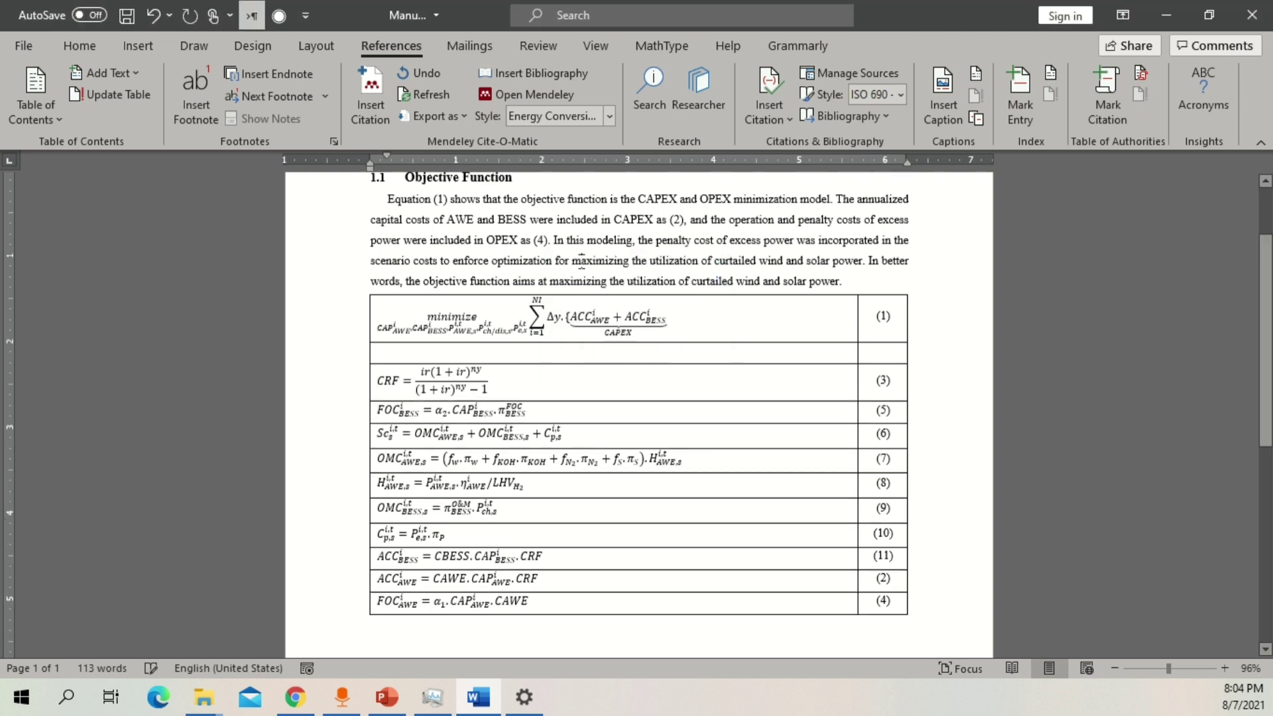
{"action": "key", "text": "ctrl+a"}
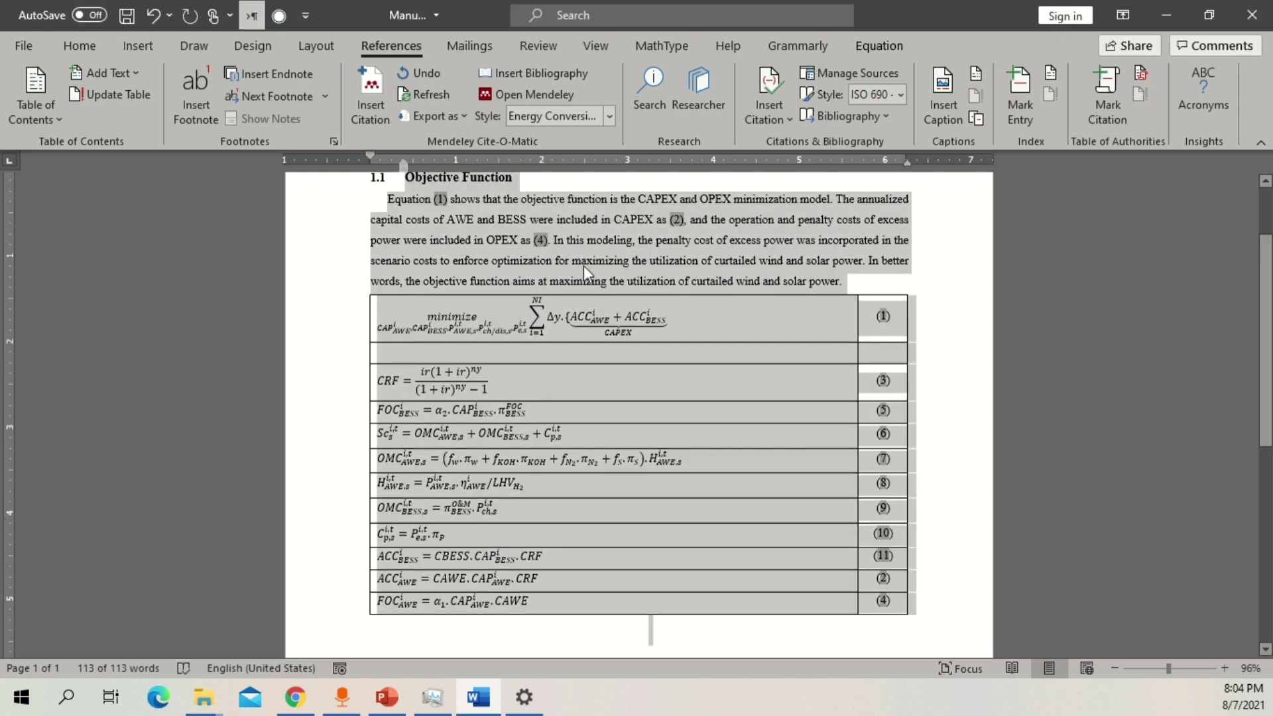
{"action": "key", "text": "F9"}
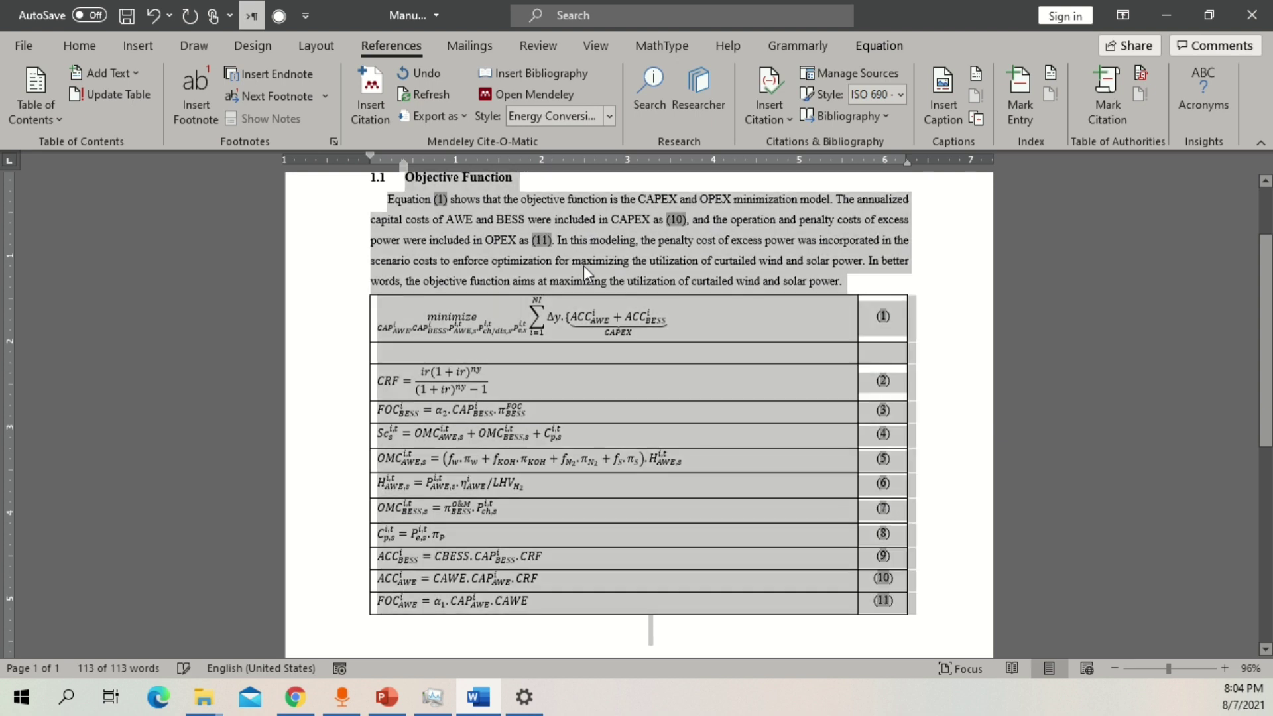
{"action": "left_click_drag", "start_coordinate": [756, 260], "coordinate": [383, 211]}
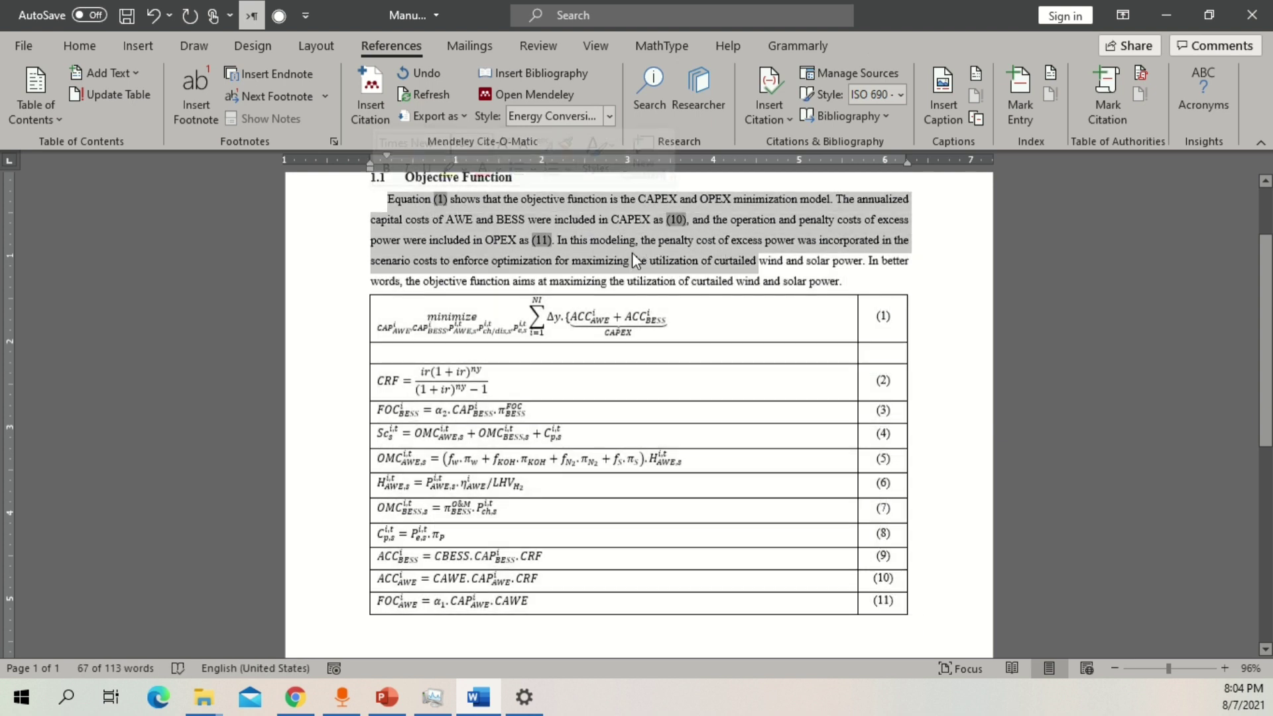
Remove all borders from the entire equation table.
{"action": "left_click", "coordinate": [464, 318]}
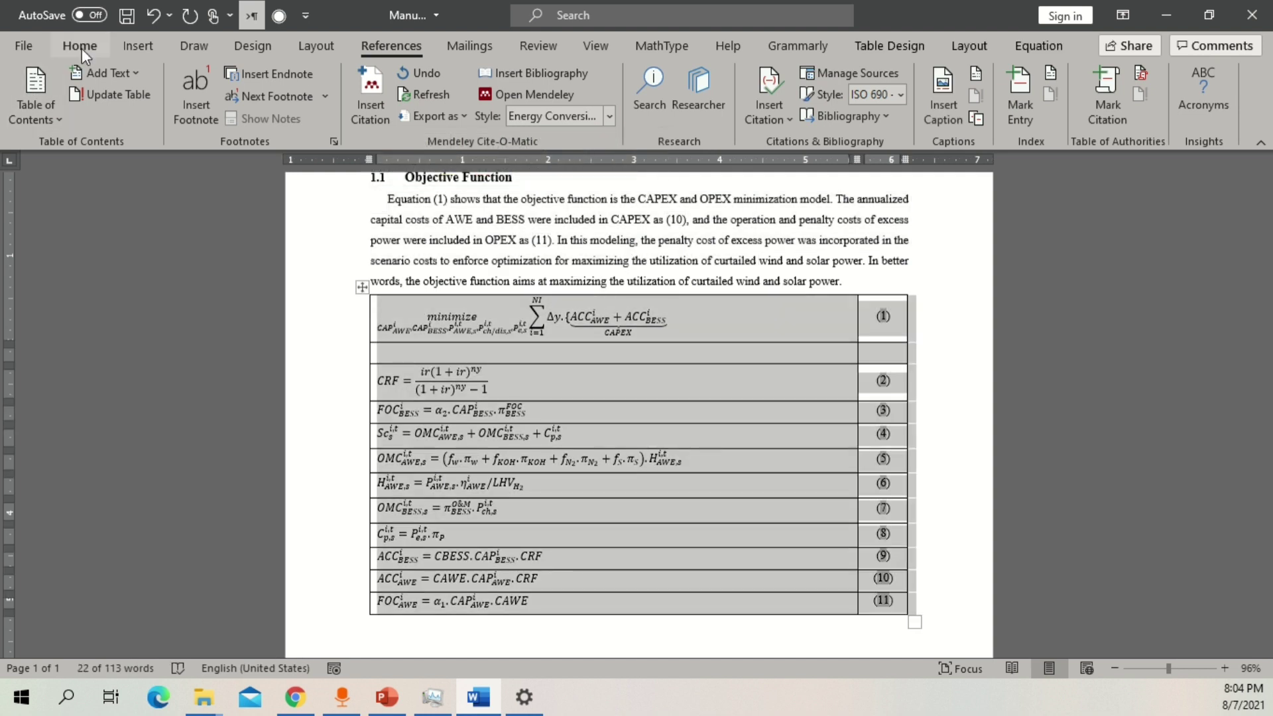
{"action": "left_click", "coordinate": [80, 45]}
{"action": "left_click", "coordinate": [626, 111]}
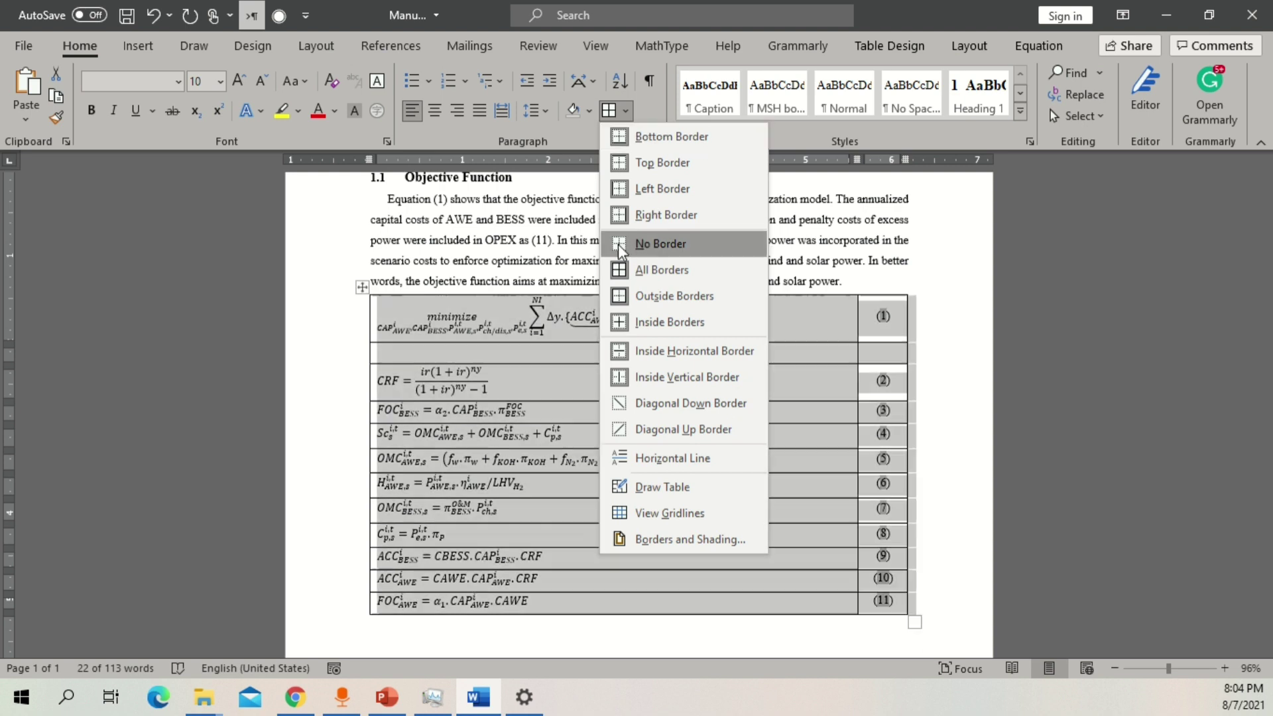
{"action": "left_click", "coordinate": [683, 268]}
{"action": "left_click", "coordinate": [870, 278]}
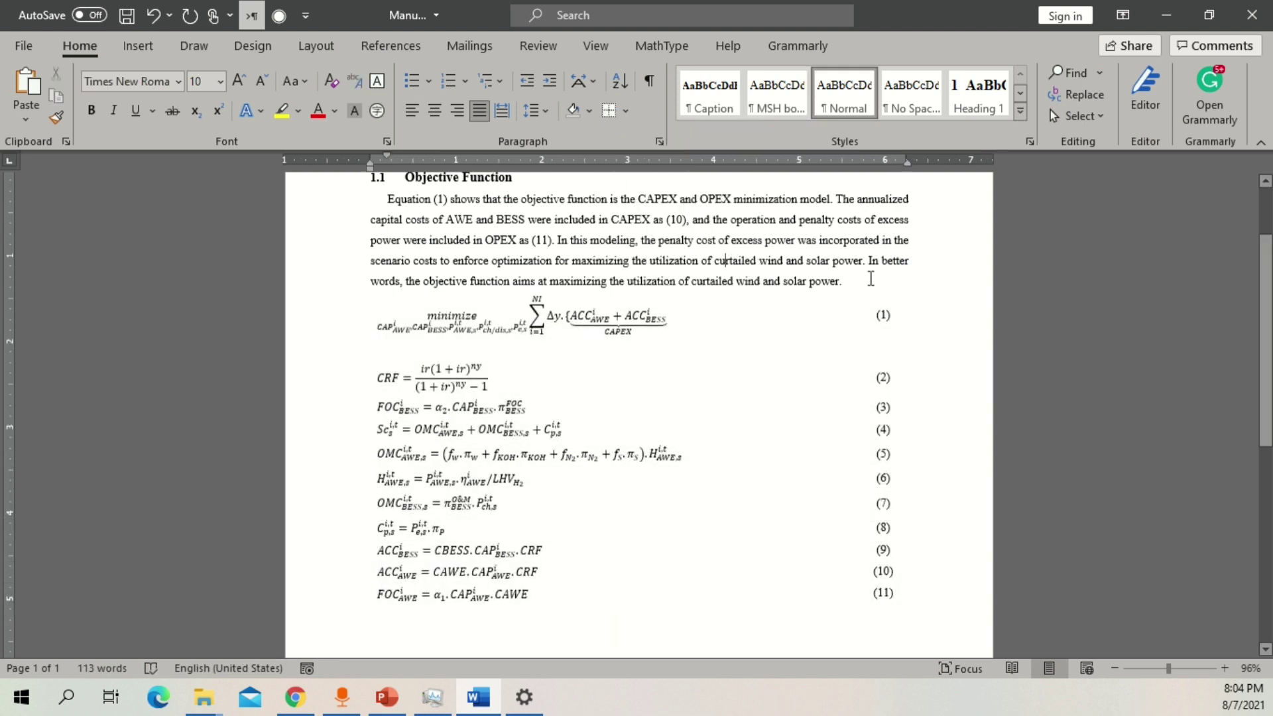
{"action": "scroll", "coordinate": [876, 282], "scroll_direction": "up", "scroll_amount": 1}
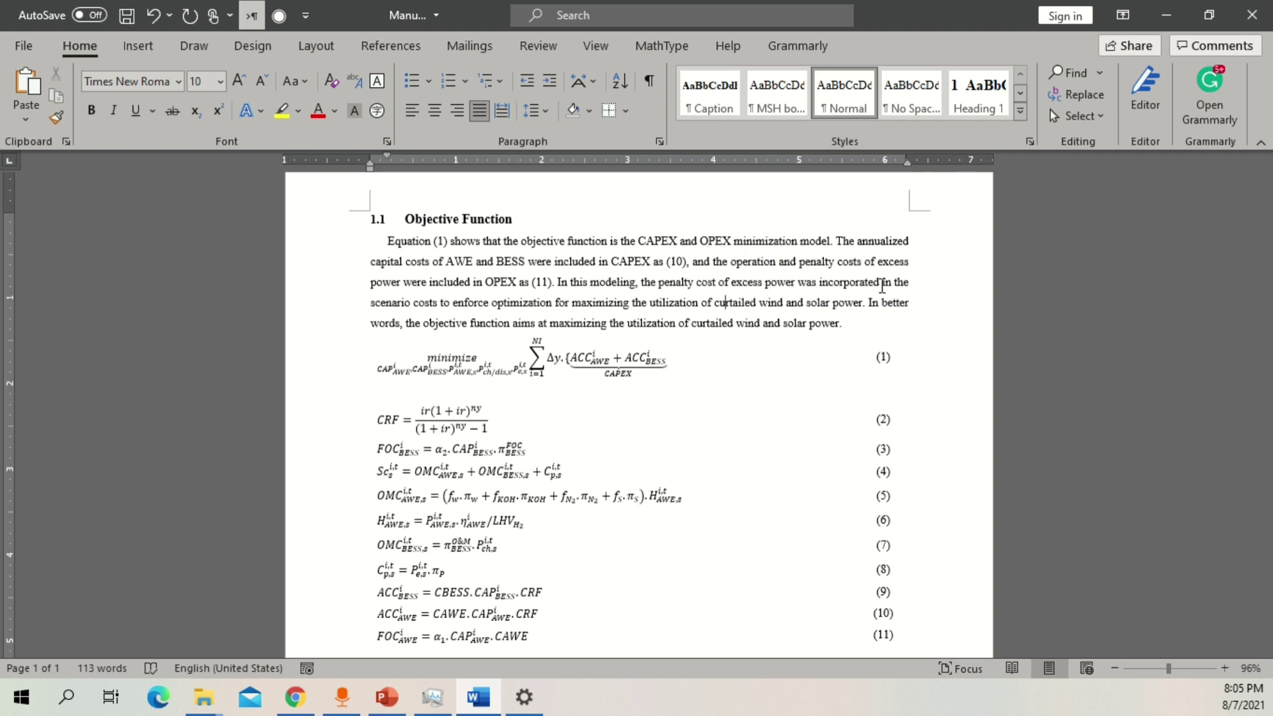
{"action": "scroll", "coordinate": [730, 364], "scroll_direction": "down", "scroll_amount": 2}
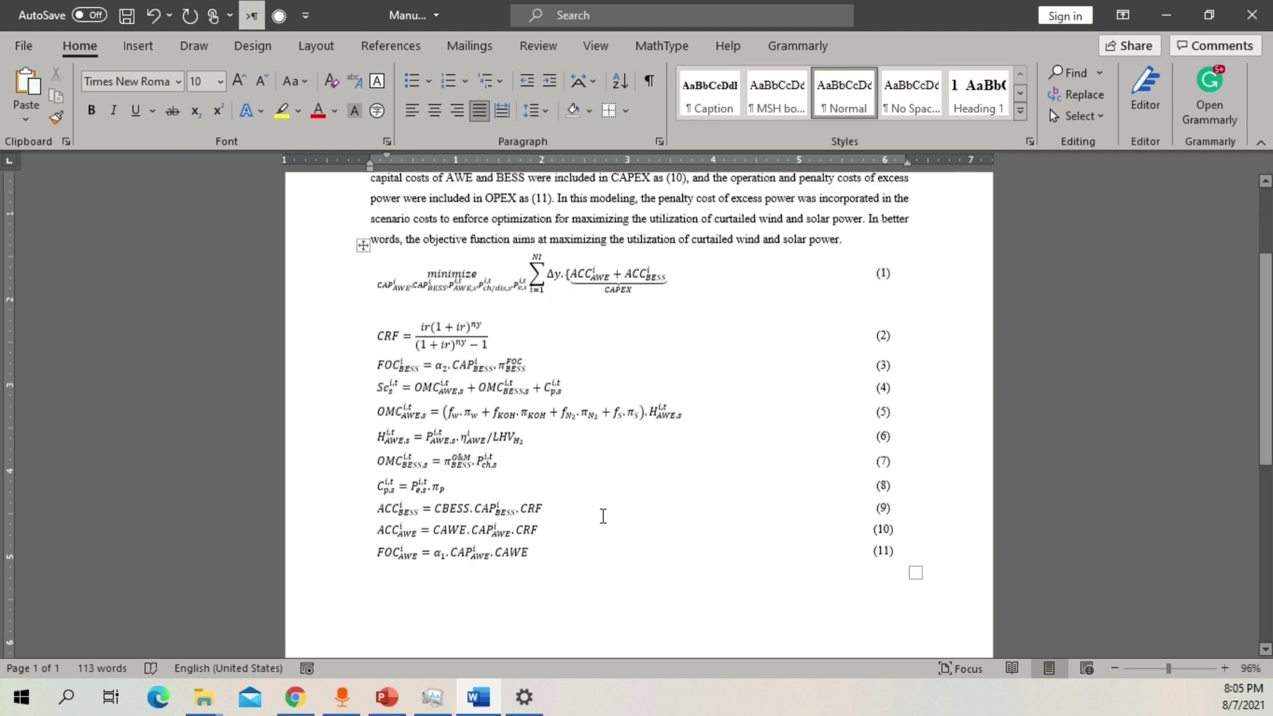
{"action": "left_click", "coordinate": [547, 586]}
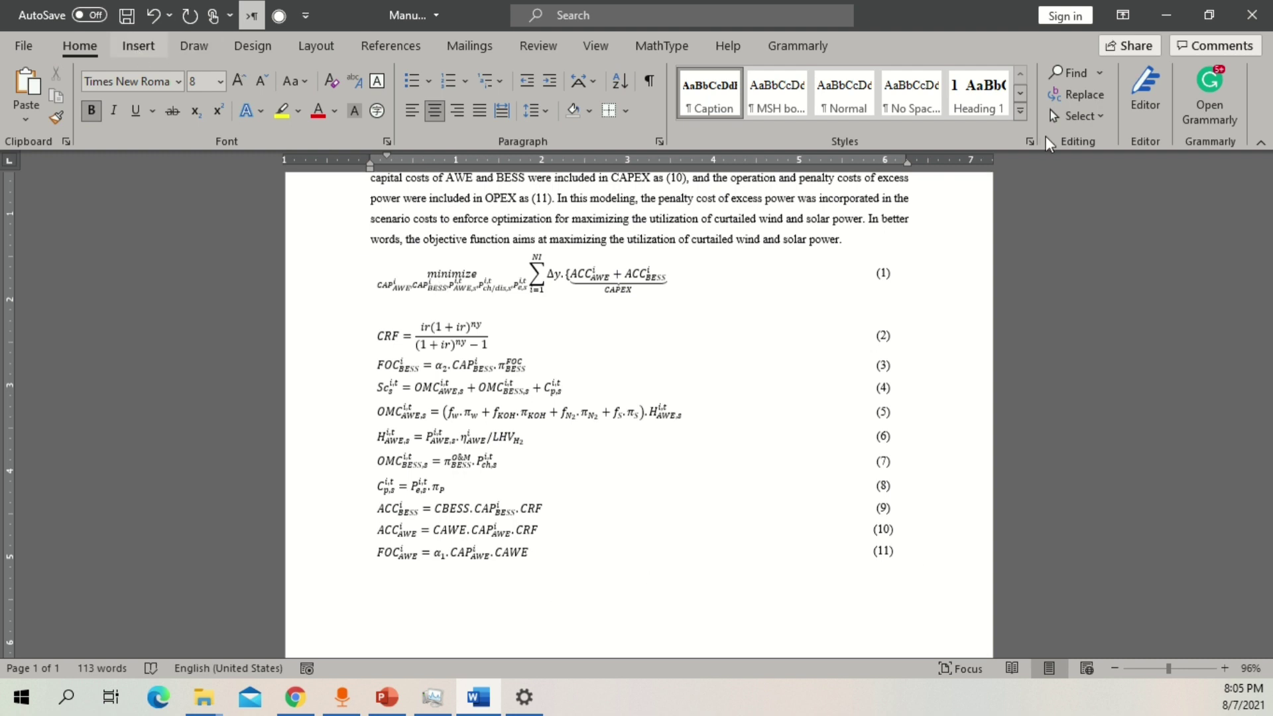
{"action": "left_click", "coordinate": [138, 45]}
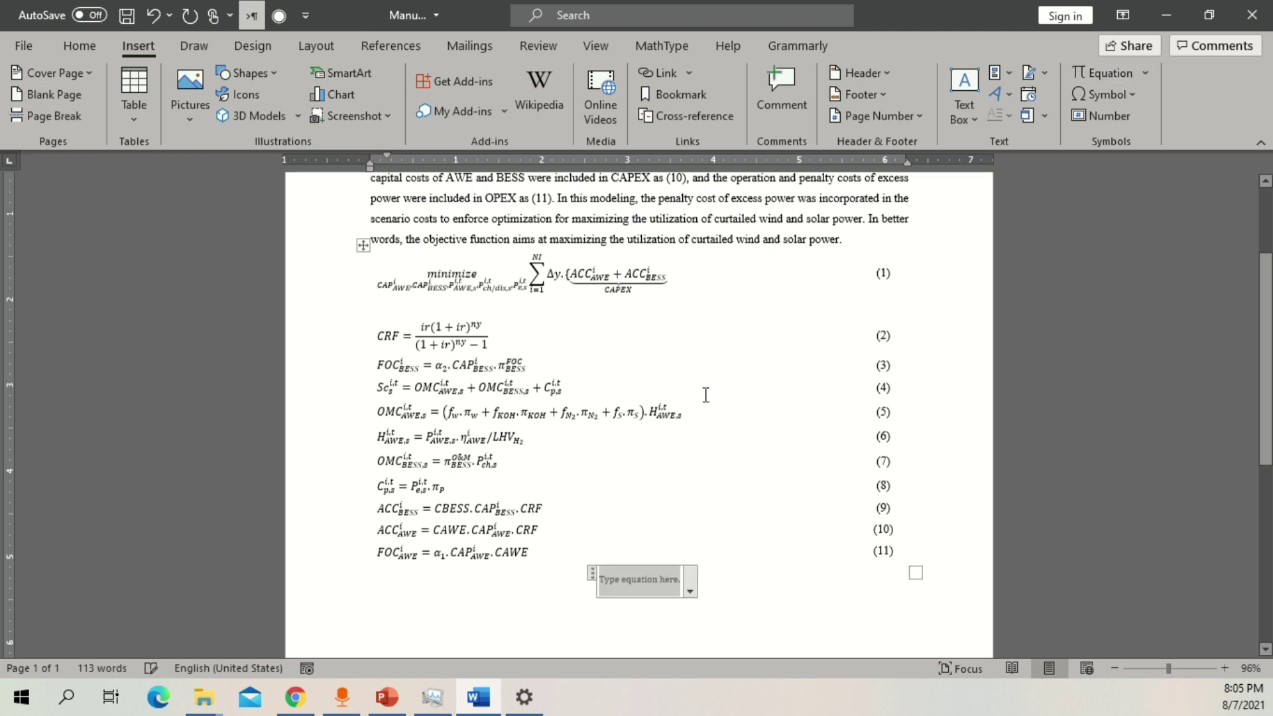
{"action": "scroll", "coordinate": [533, 540], "scroll_direction": "down", "scroll_amount": 3}
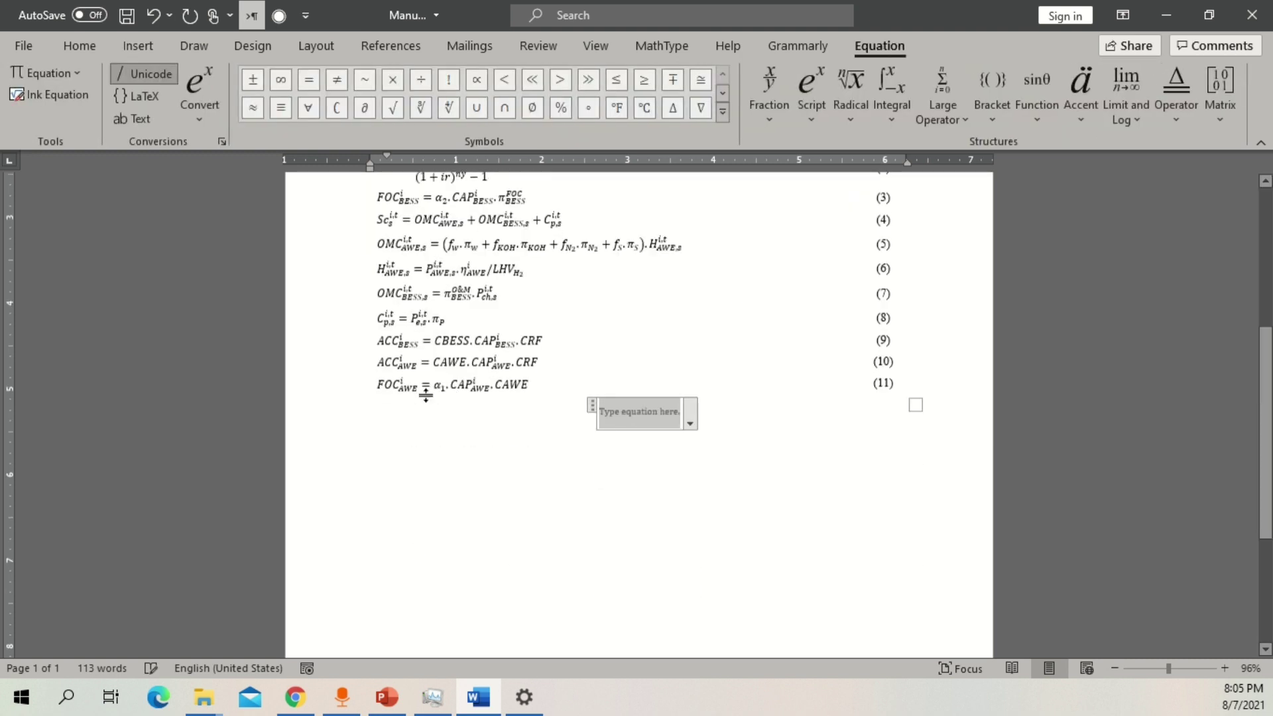
{"action": "left_click", "coordinate": [423, 385]}
{"action": "left_click_drag", "start_coordinate": [423, 385], "coordinate": [673, 429]}
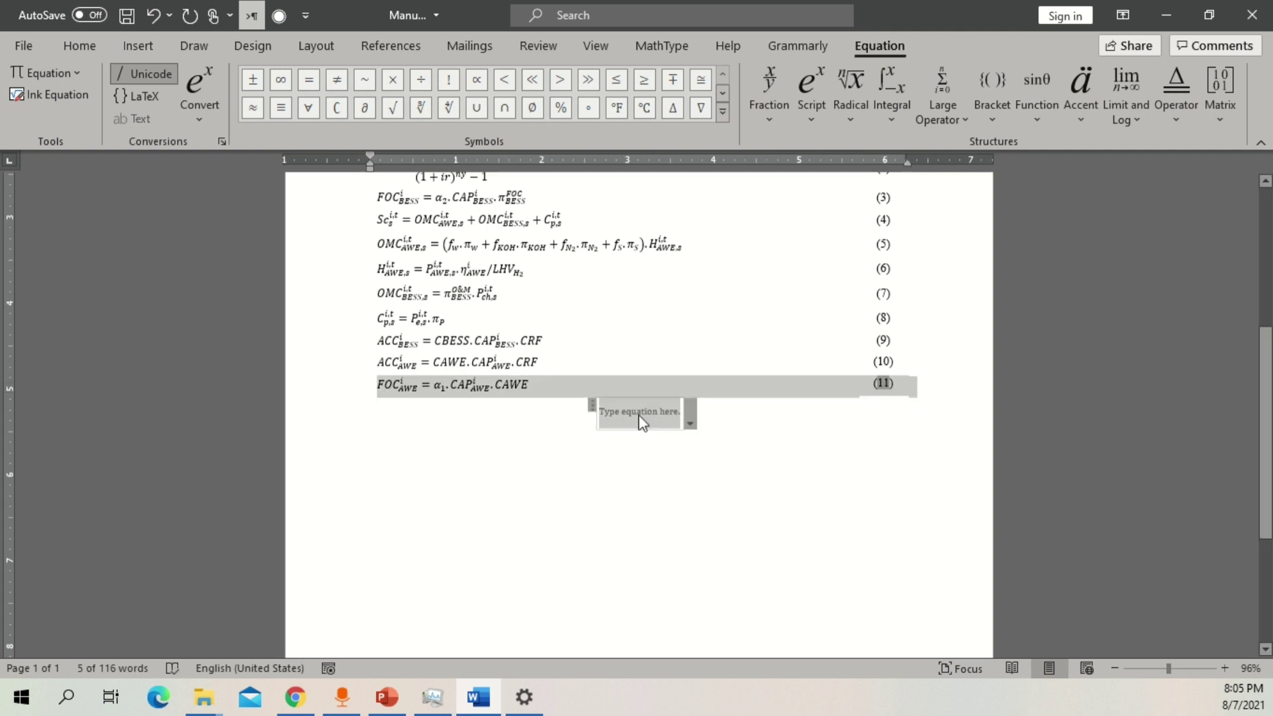
{"action": "type", "text": "FOC"}
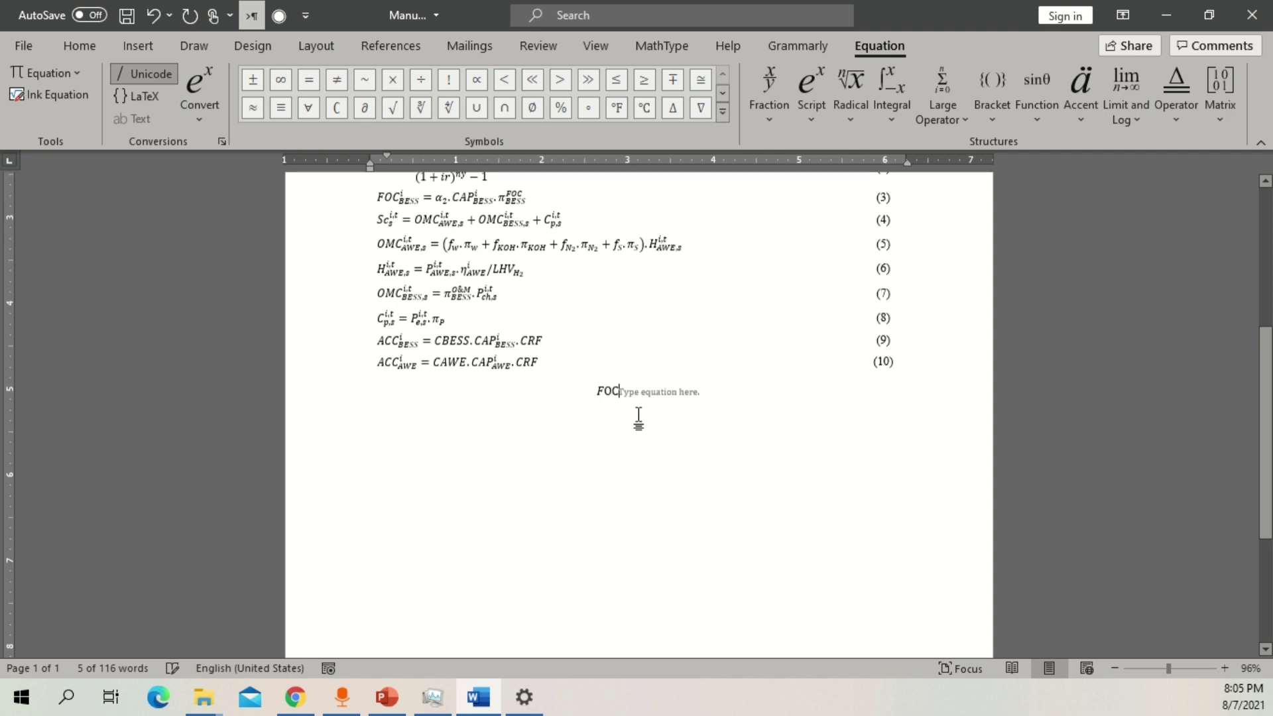
{"action": "key", "text": "ctrl+z"}
{"action": "key", "text": "ctrl+z"}
{"action": "key", "text": "ctrl+z"}
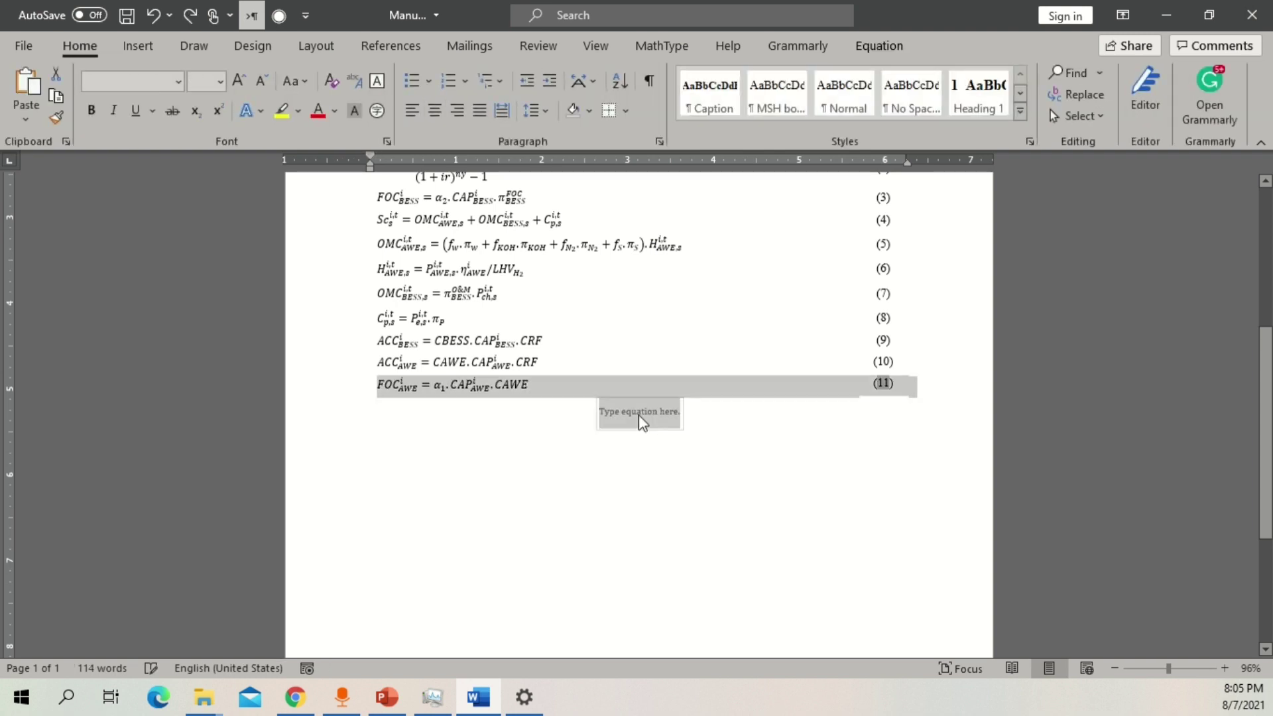
{"action": "left_click", "coordinate": [642, 422]}
{"action": "key", "text": "ctrl+a"}
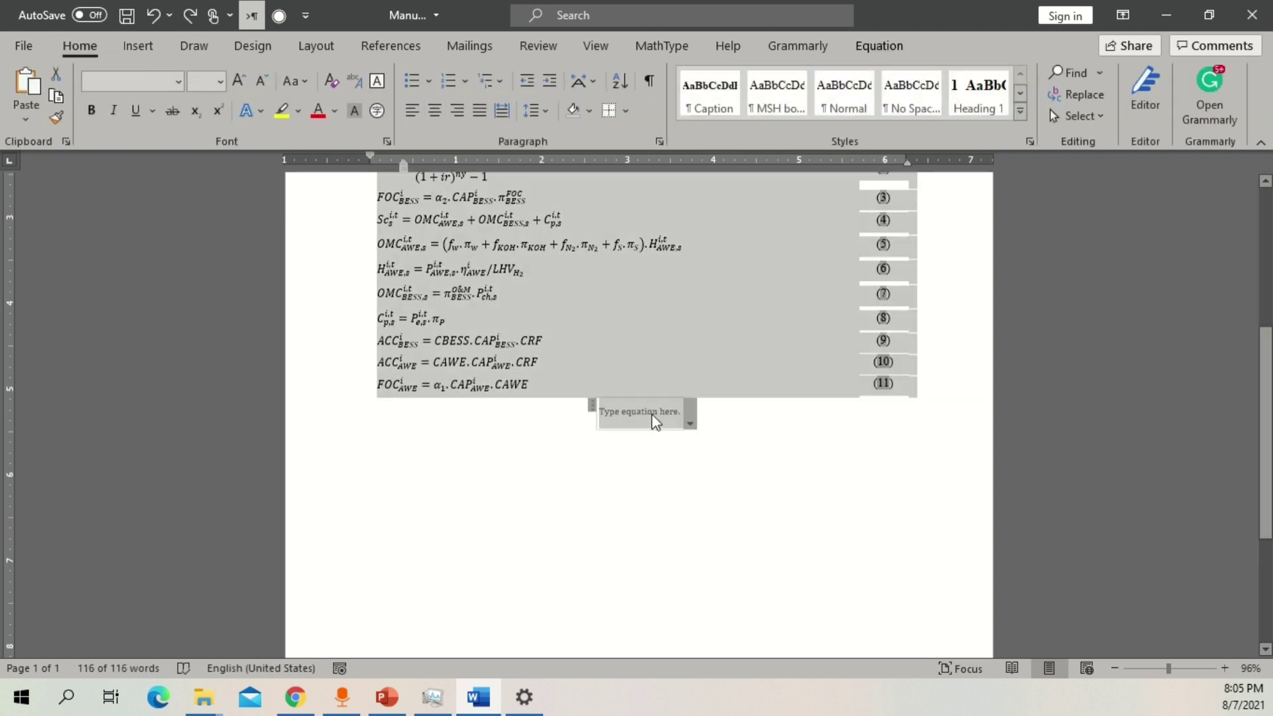
{"action": "left_click", "coordinate": [663, 421]}
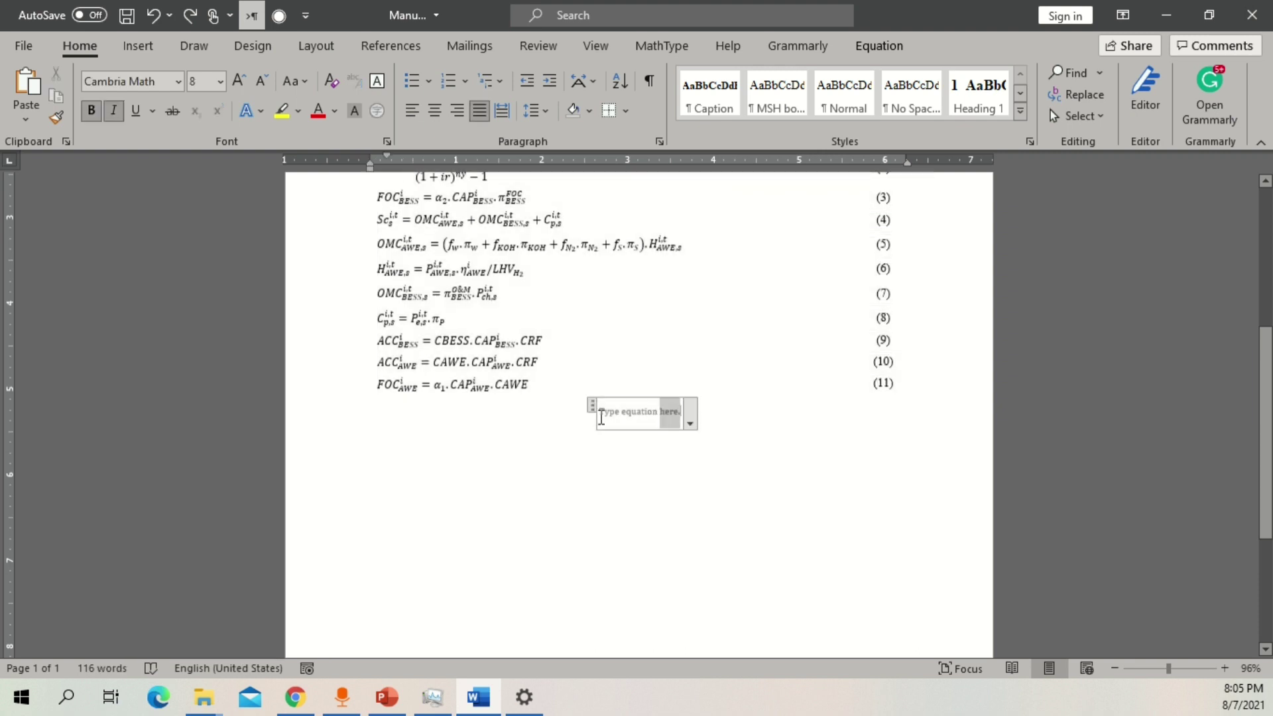
{"action": "key", "text": "ctrl+y"}
{"action": "key", "text": "ctrl+y"}
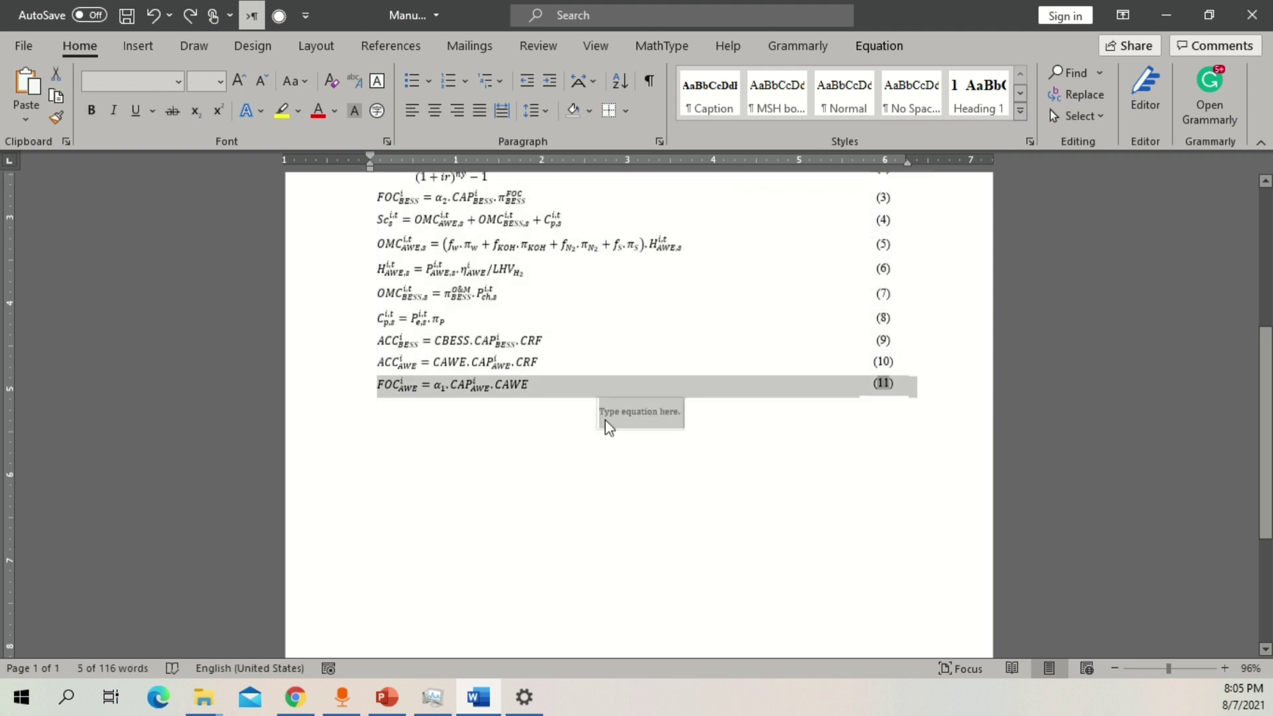
{"action": "key", "text": "ctrl+z"}
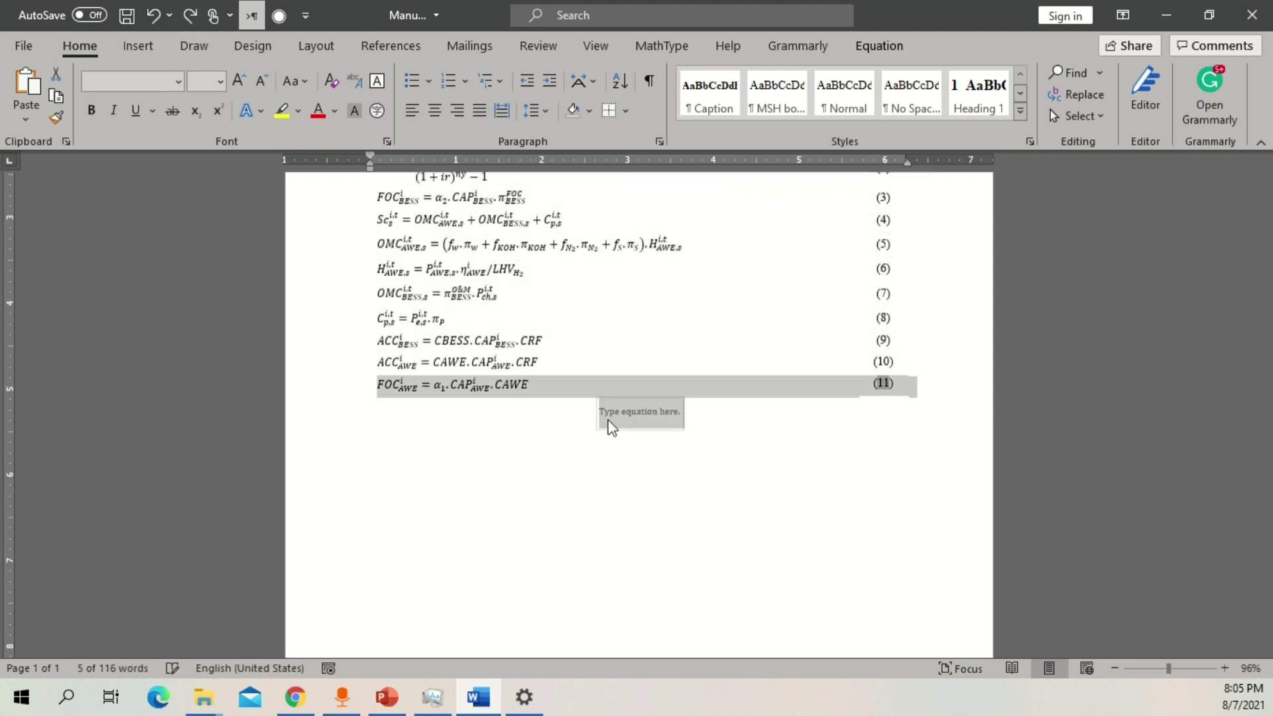
{"action": "left_click", "coordinate": [716, 417]}
{"action": "key", "text": "BackSpace"}
{"action": "key", "text": "BackSpace"}
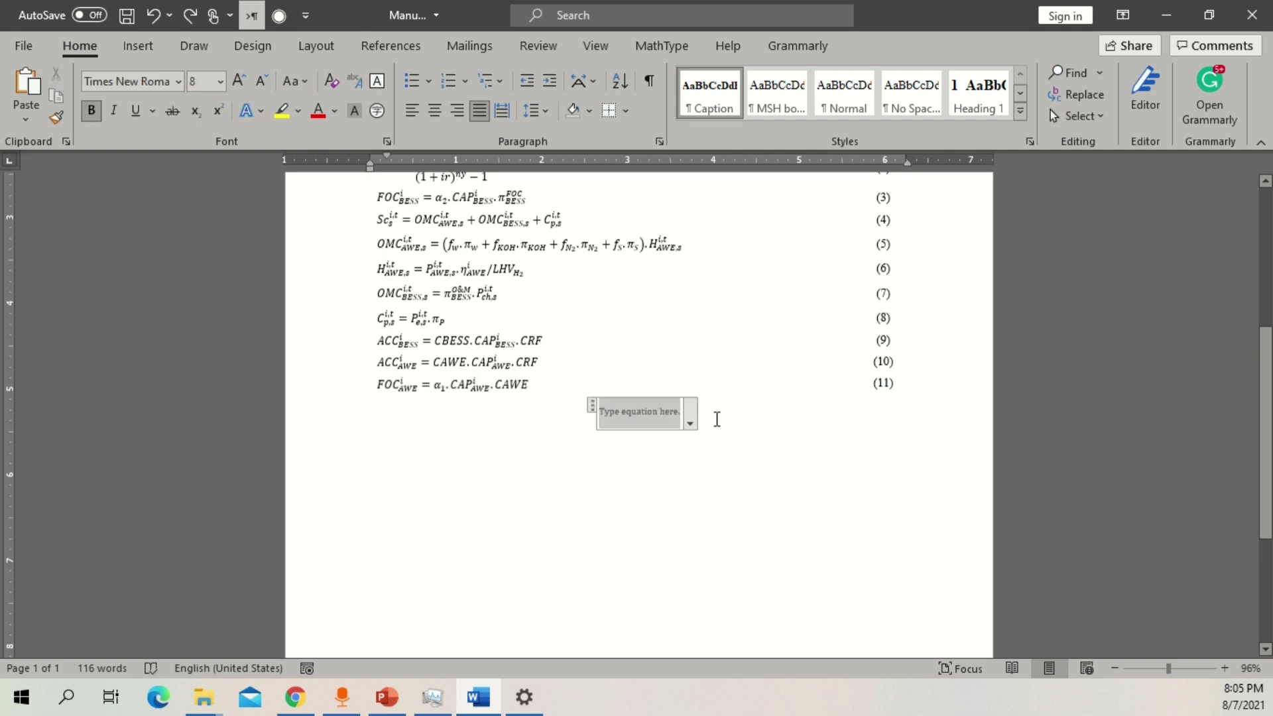
Insert a new equation on a new line below the equation table and enter FOC with superscript i and subscript AWE.
{"action": "key", "text": "Return"}
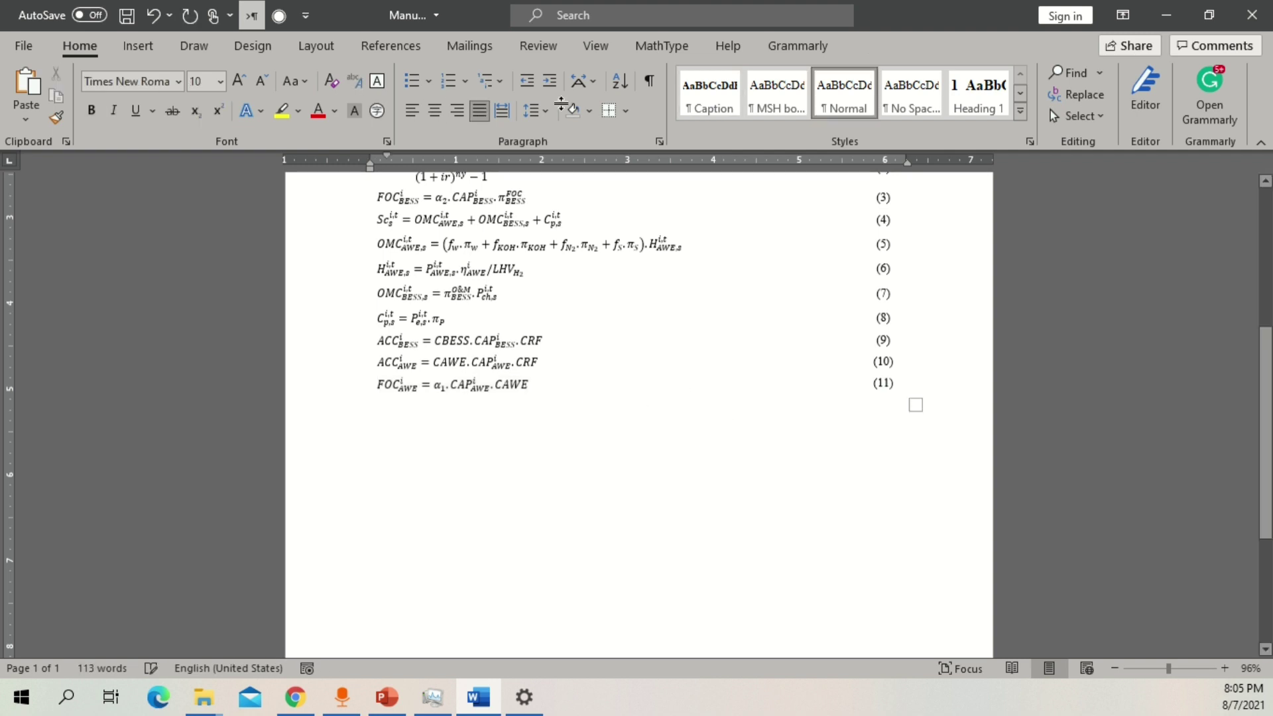
{"action": "left_click", "coordinate": [139, 47]}
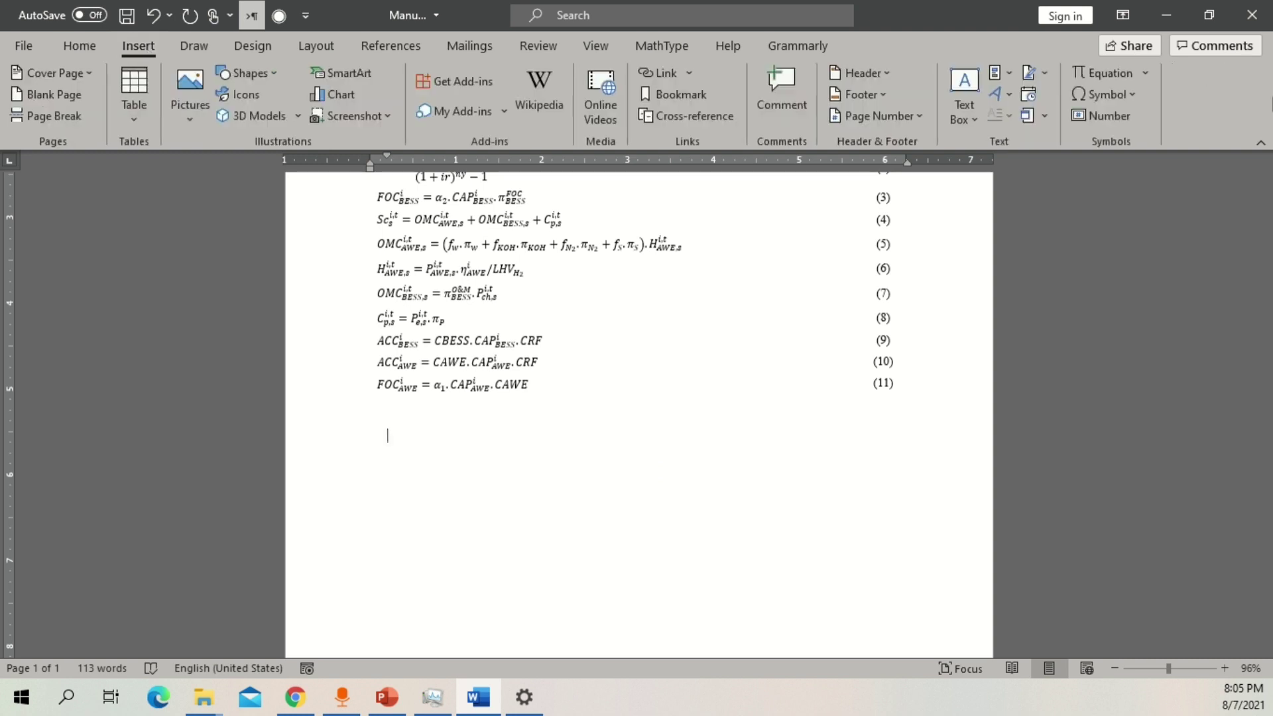
{"action": "left_click", "coordinate": [1104, 74]}
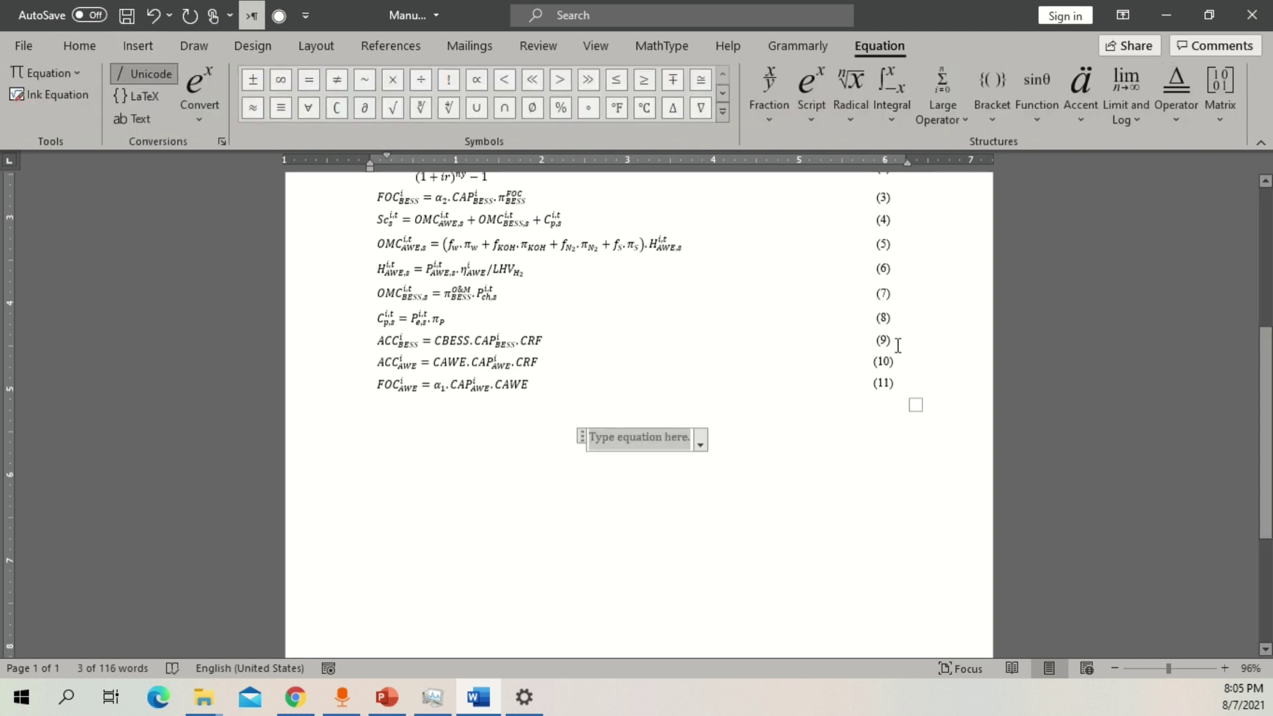
{"action": "type", "text": "FOC"}
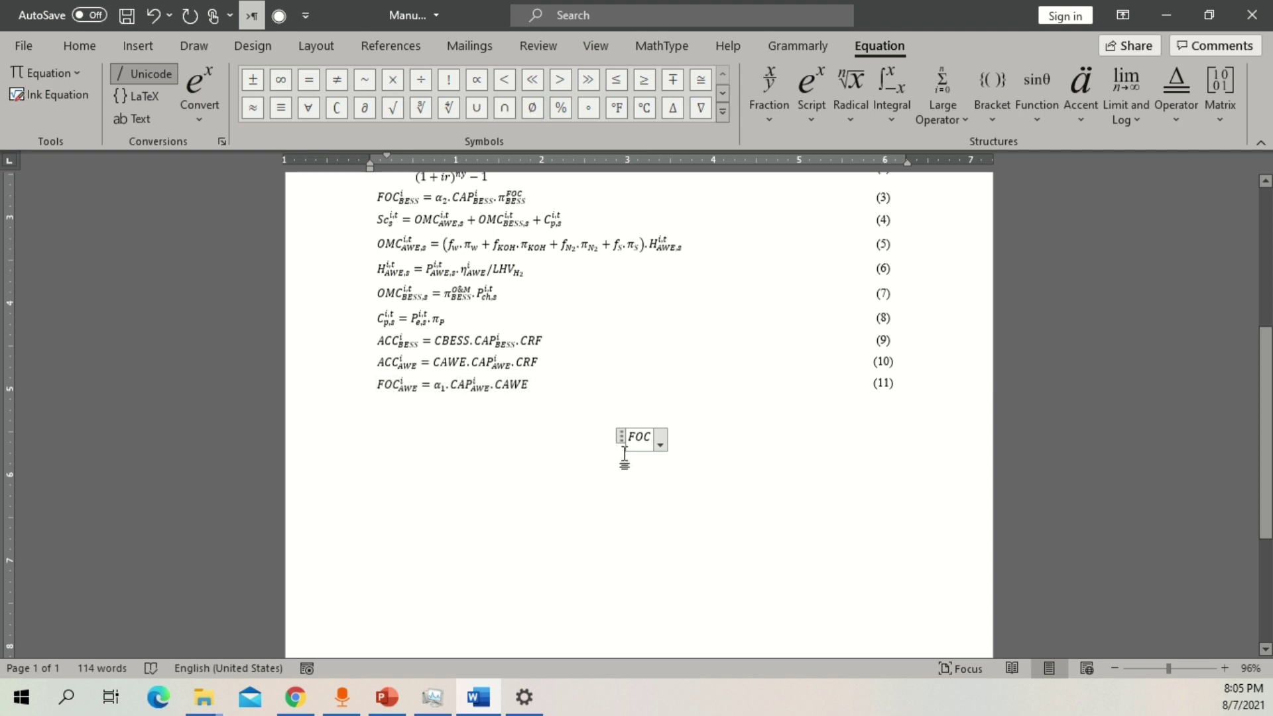
{"action": "type", "text": "^"}
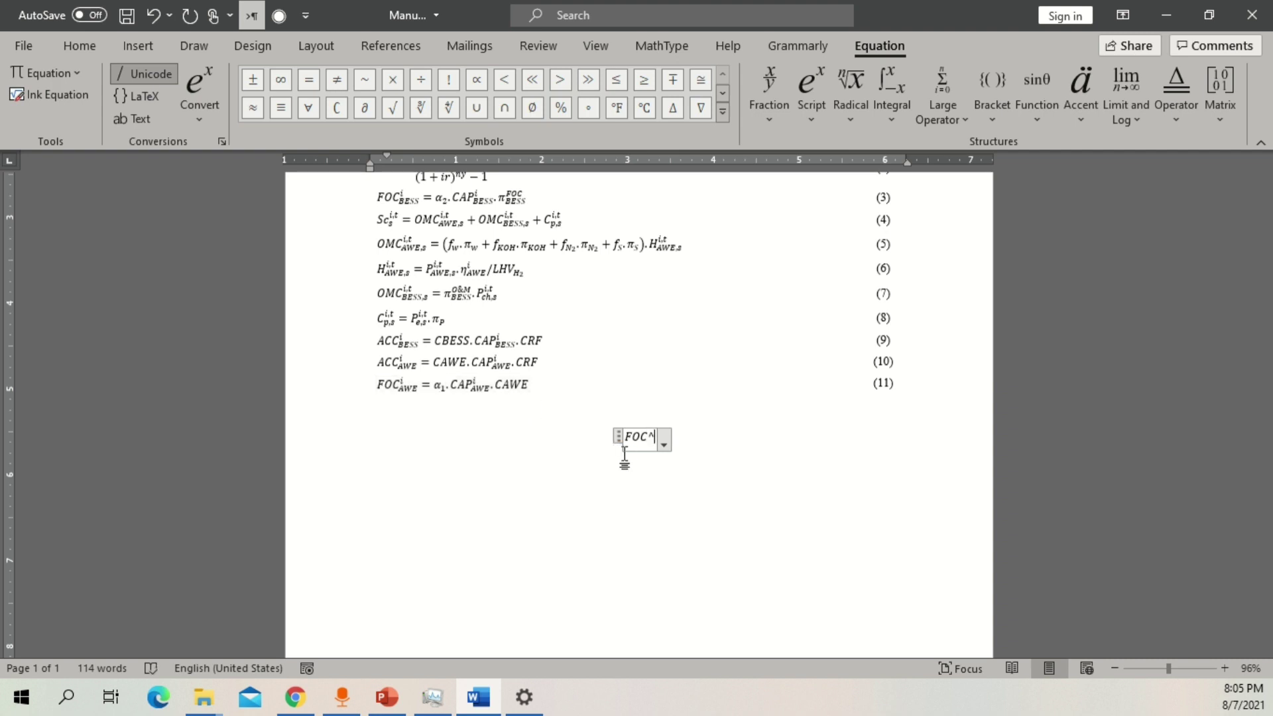
{"action": "type", "text": "i_AWE"}
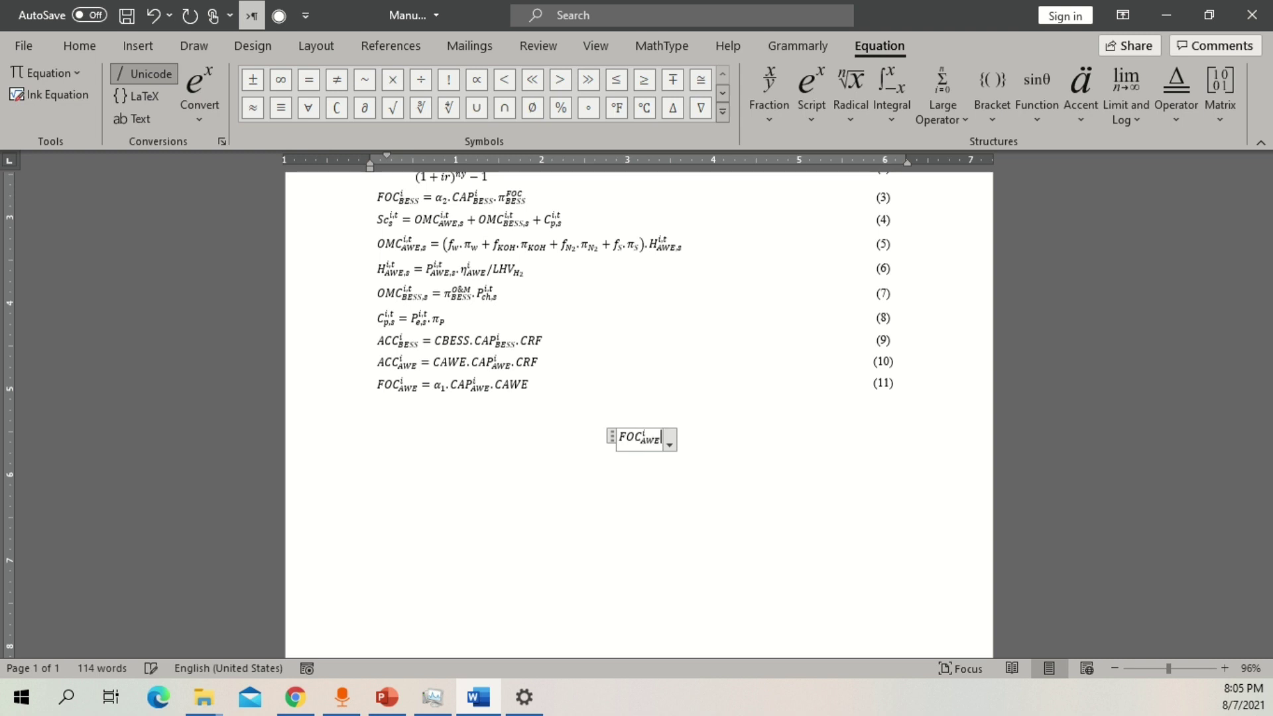
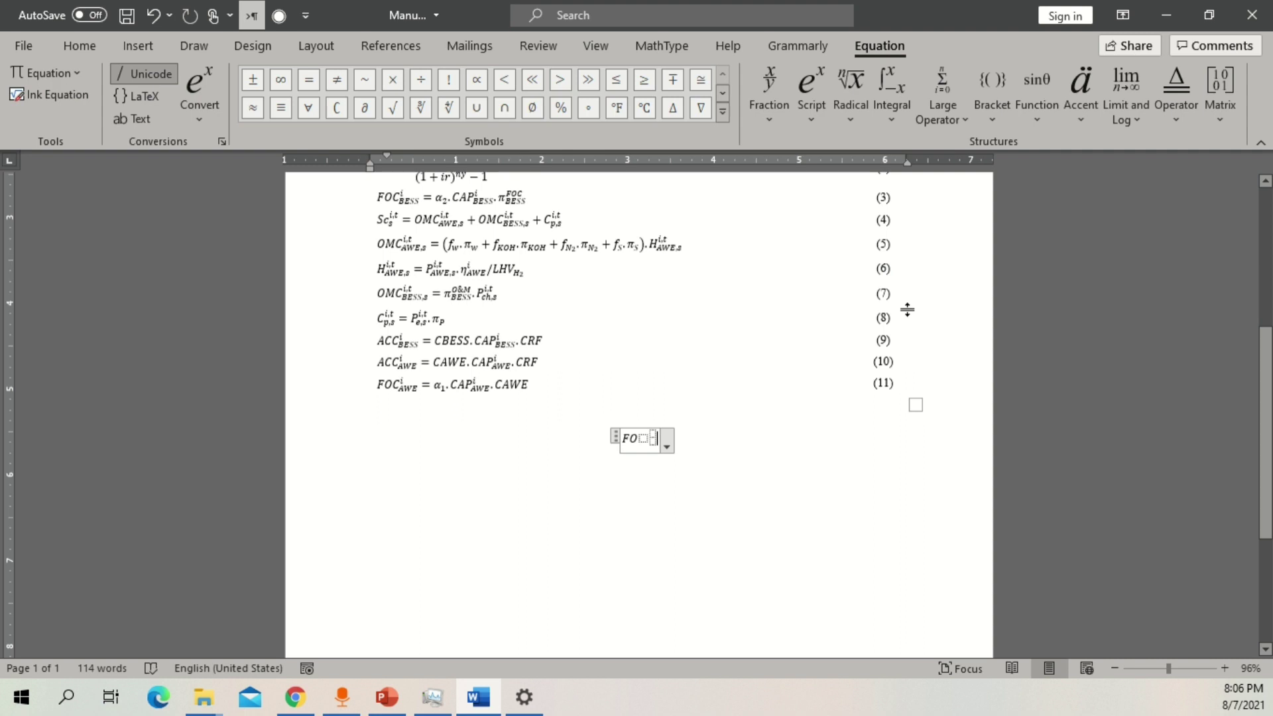
Rebuild the equation's left side as FOC with superscript i and subscript AWE in a subscript-superscript structure, followed by an equals sign.
{"action": "type", "text": "C"}
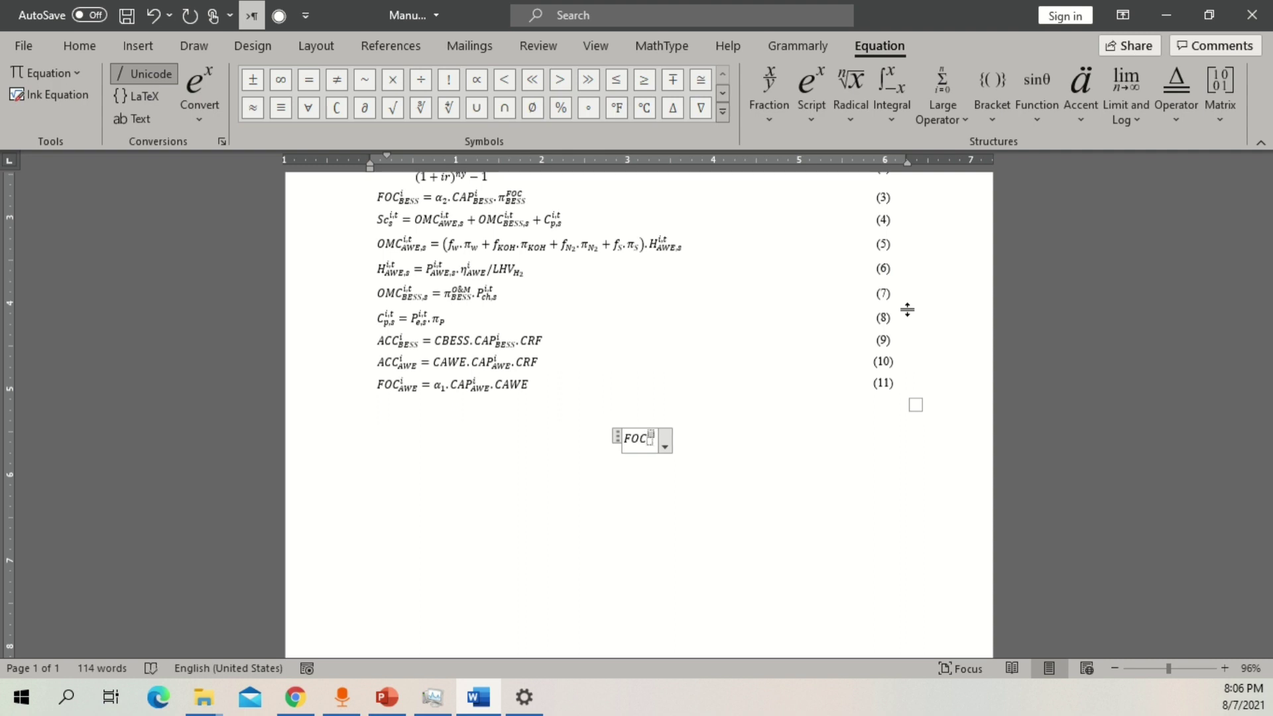
{"action": "key", "text": "BackSpace"}
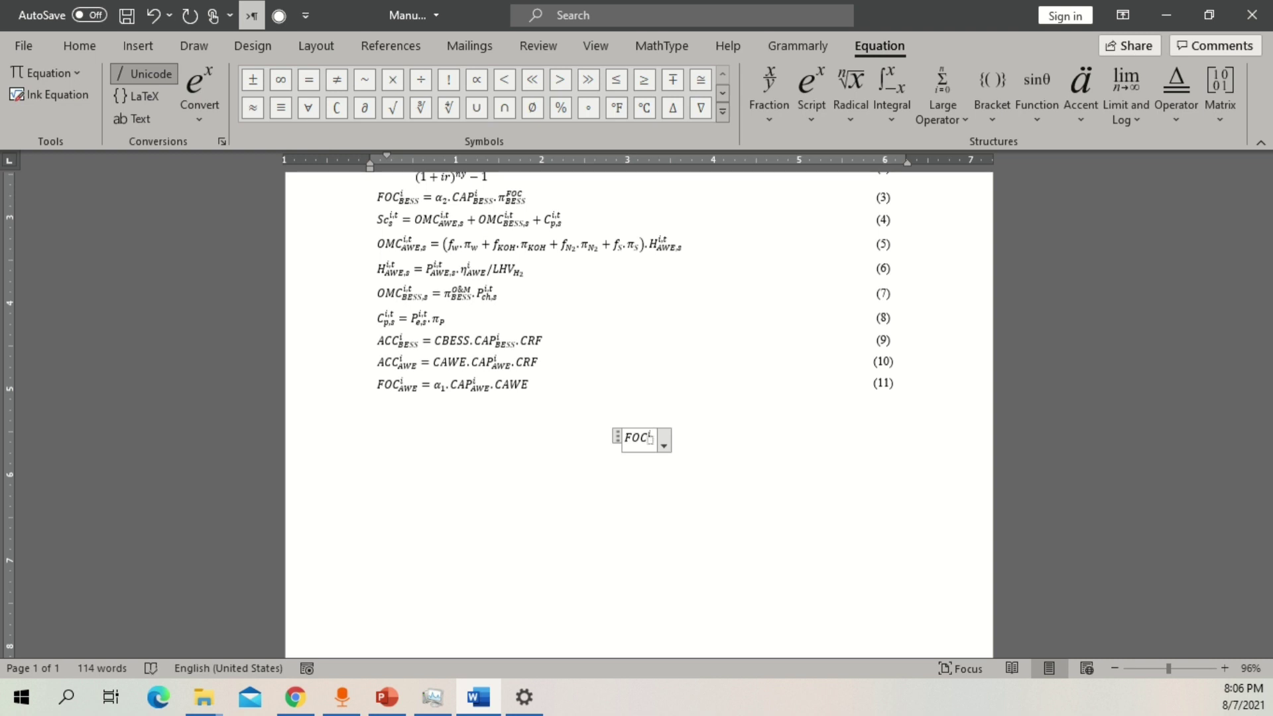
{"action": "type", "text": "AWE"}
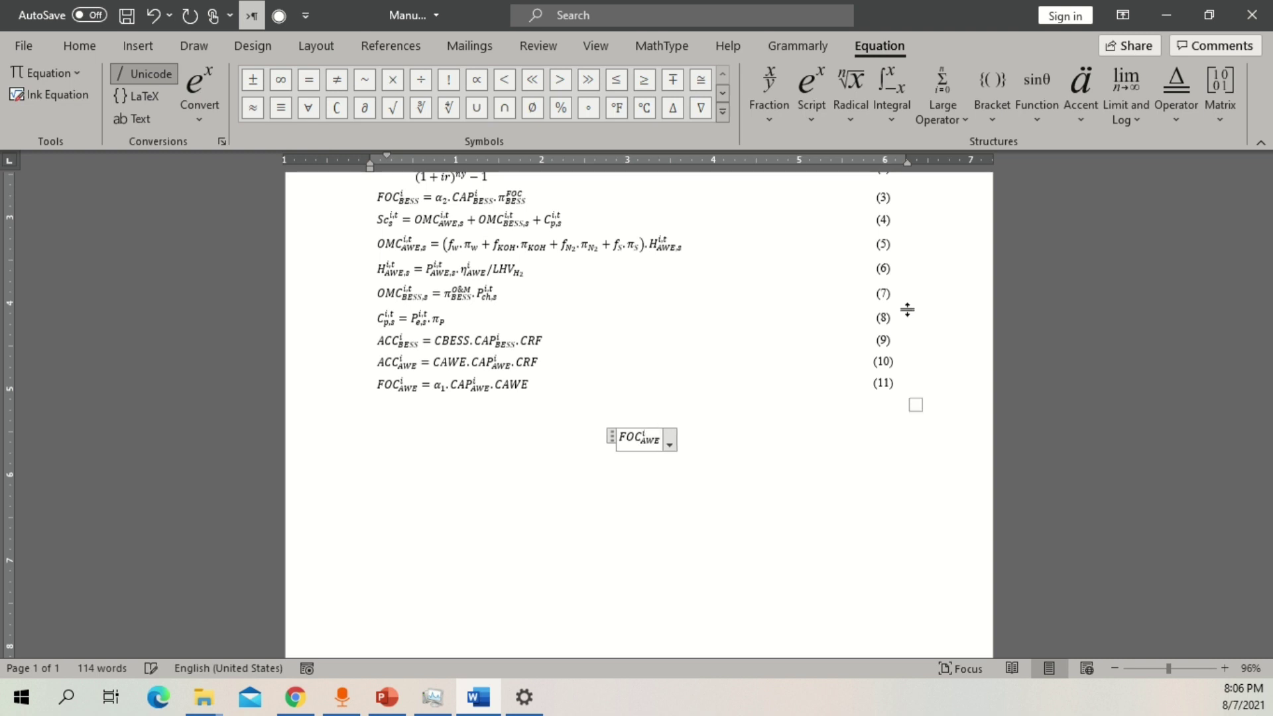
{"action": "key", "text": "Right"}
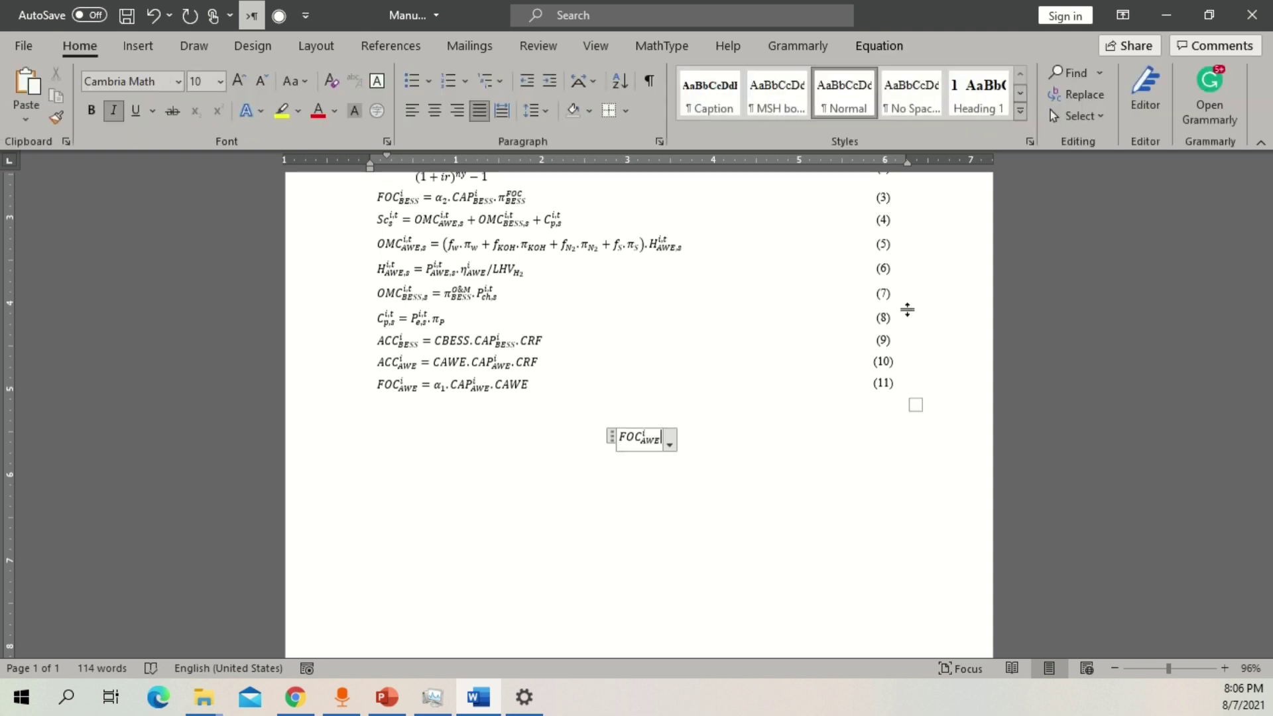
{"action": "type", "text": "="}
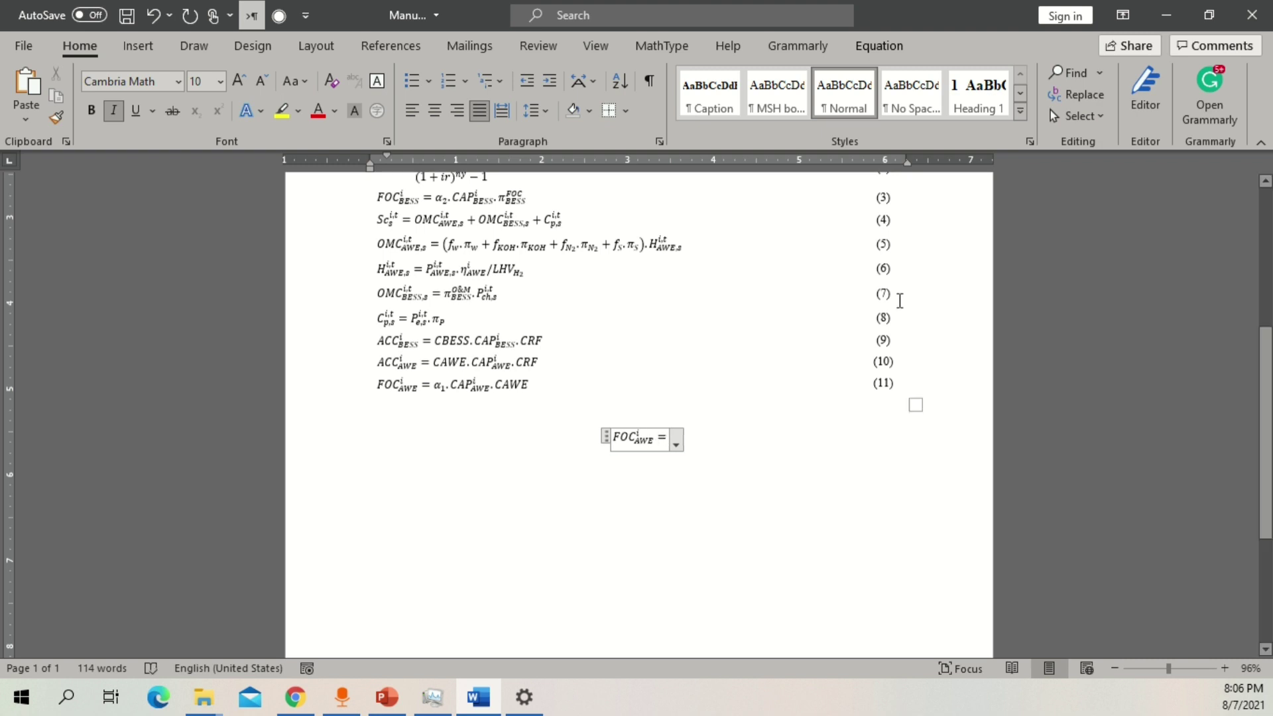
Enter the equation's right side as the fraction α_1 over CAP with superscript i and subscript AWE, followed by .CAWE.
{"action": "left_click", "coordinate": [132, 46]}
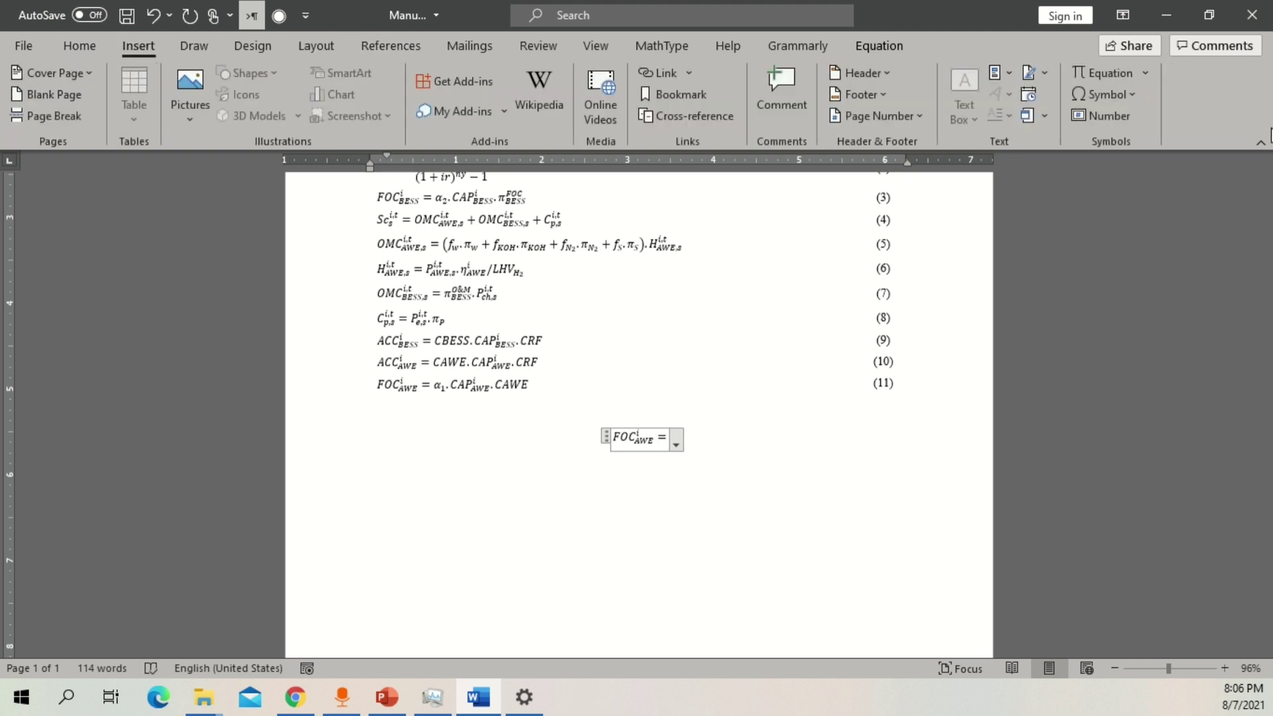
{"action": "left_click", "coordinate": [1127, 95]}
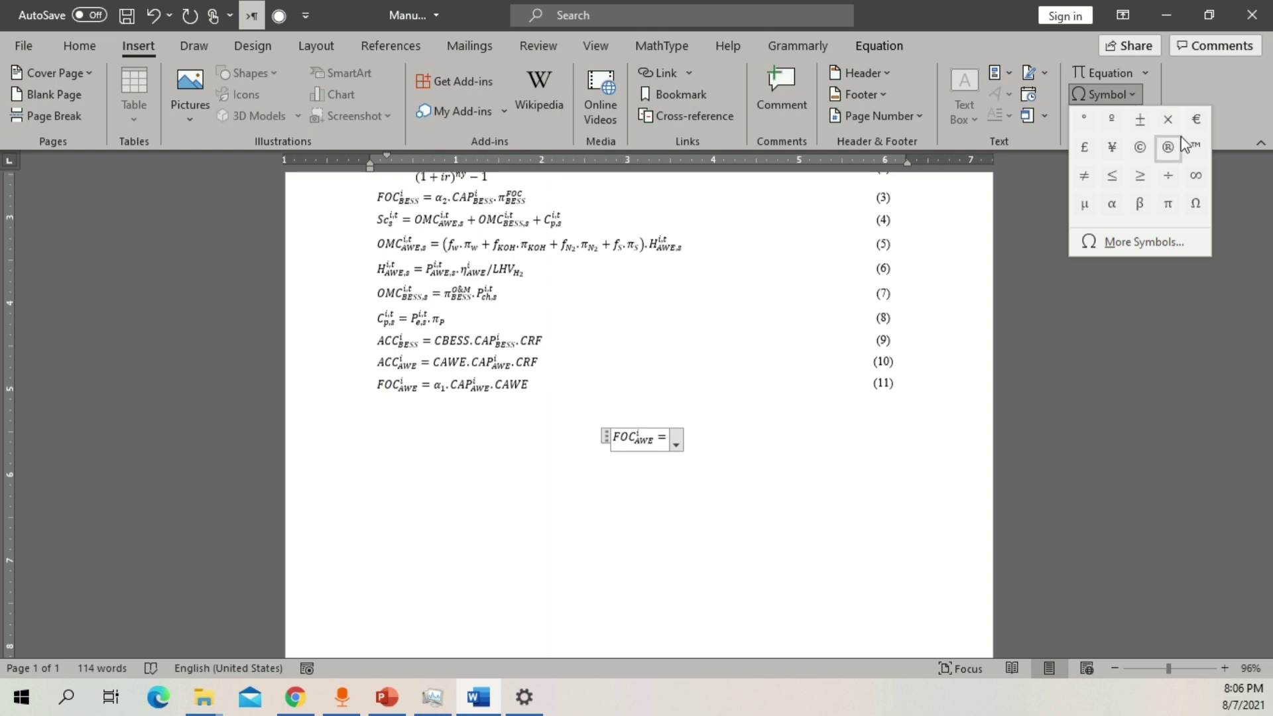
{"action": "left_click", "coordinate": [1111, 203]}
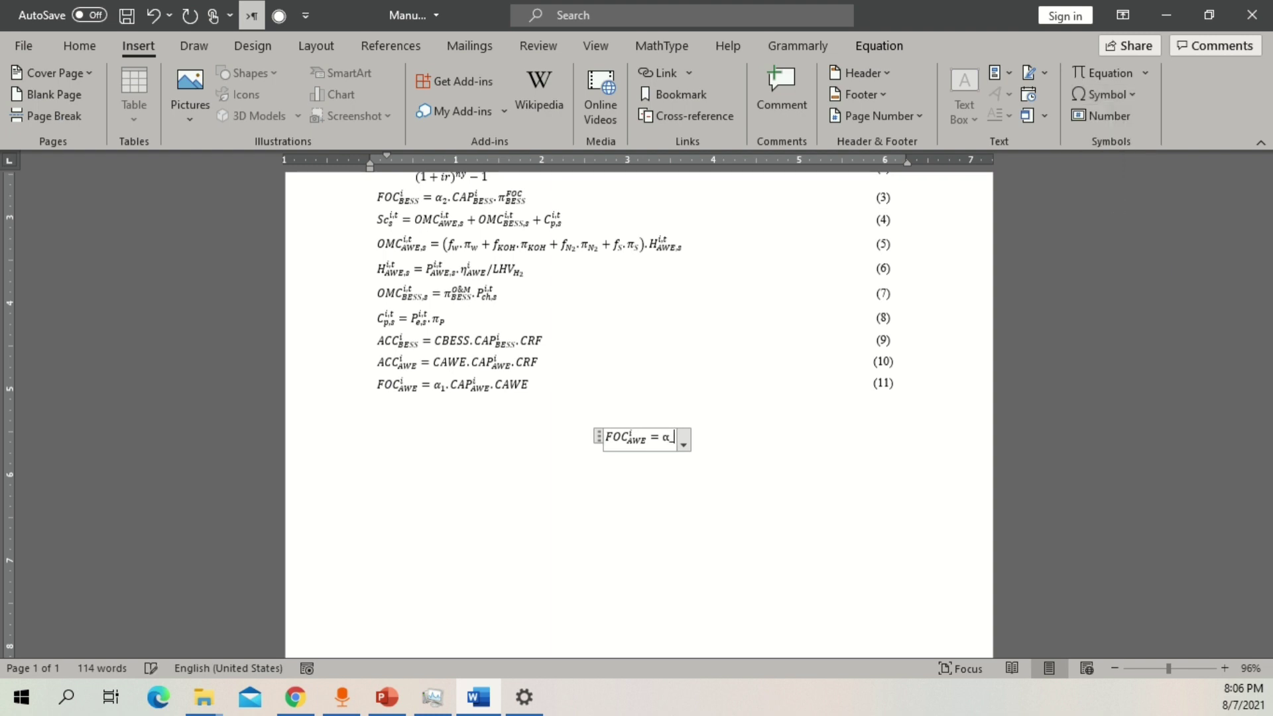
{"action": "type", "text": "_1/CAP"}
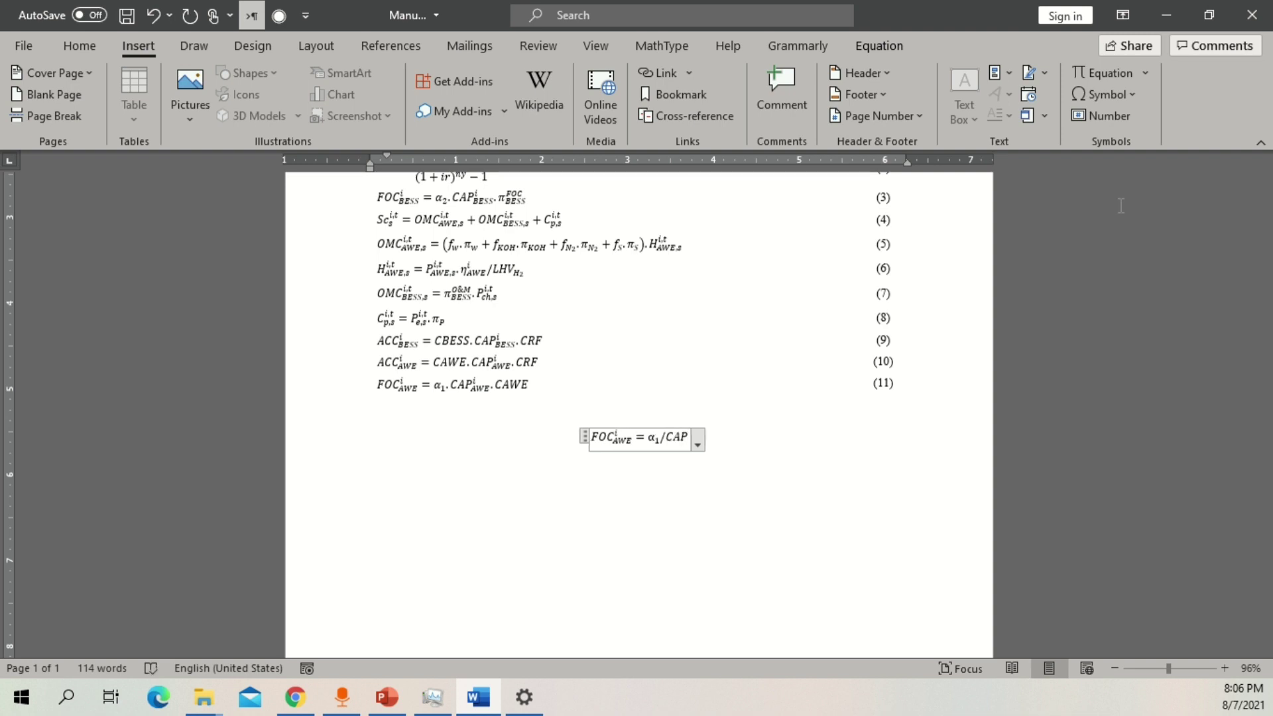
{"action": "type", "text": "^i"}
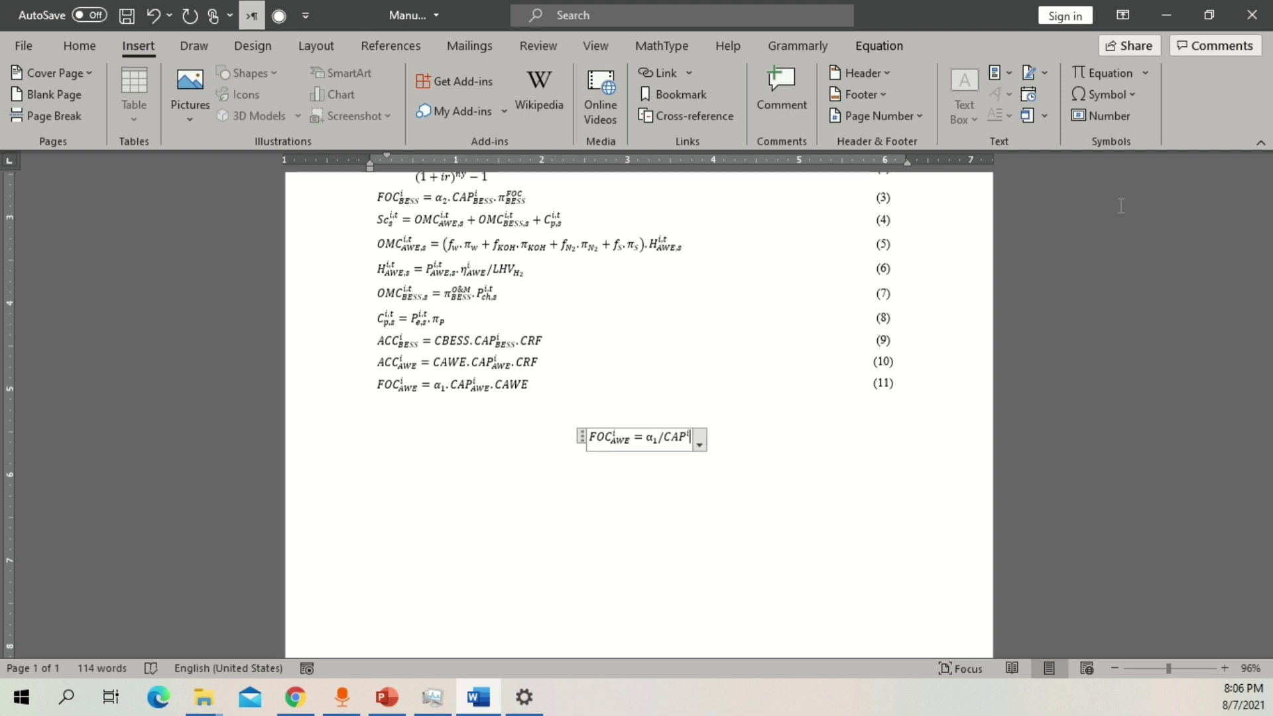
{"action": "key", "text": "Right"}
{"action": "type", "text": "_AWE"}
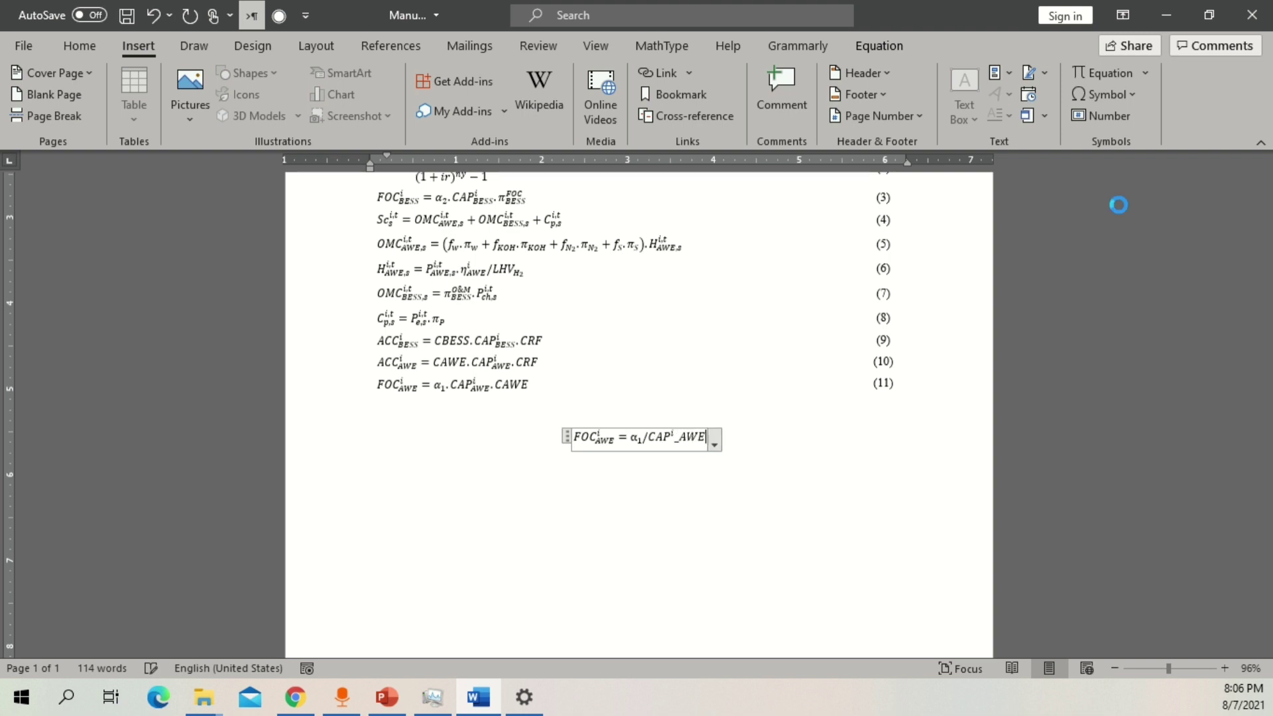
{"action": "type", "text": " .CAWE"}
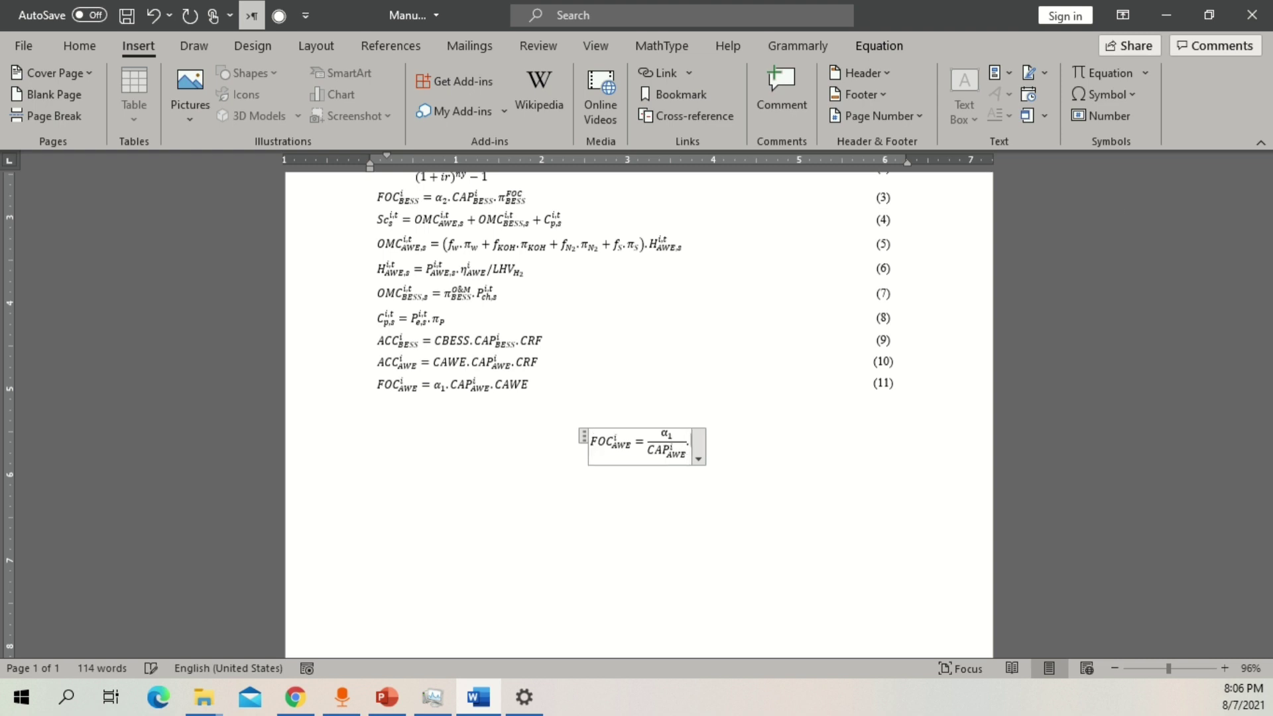
Finish editing the new equation and left-align it below the equation table.
{"action": "left_click", "coordinate": [839, 448]}
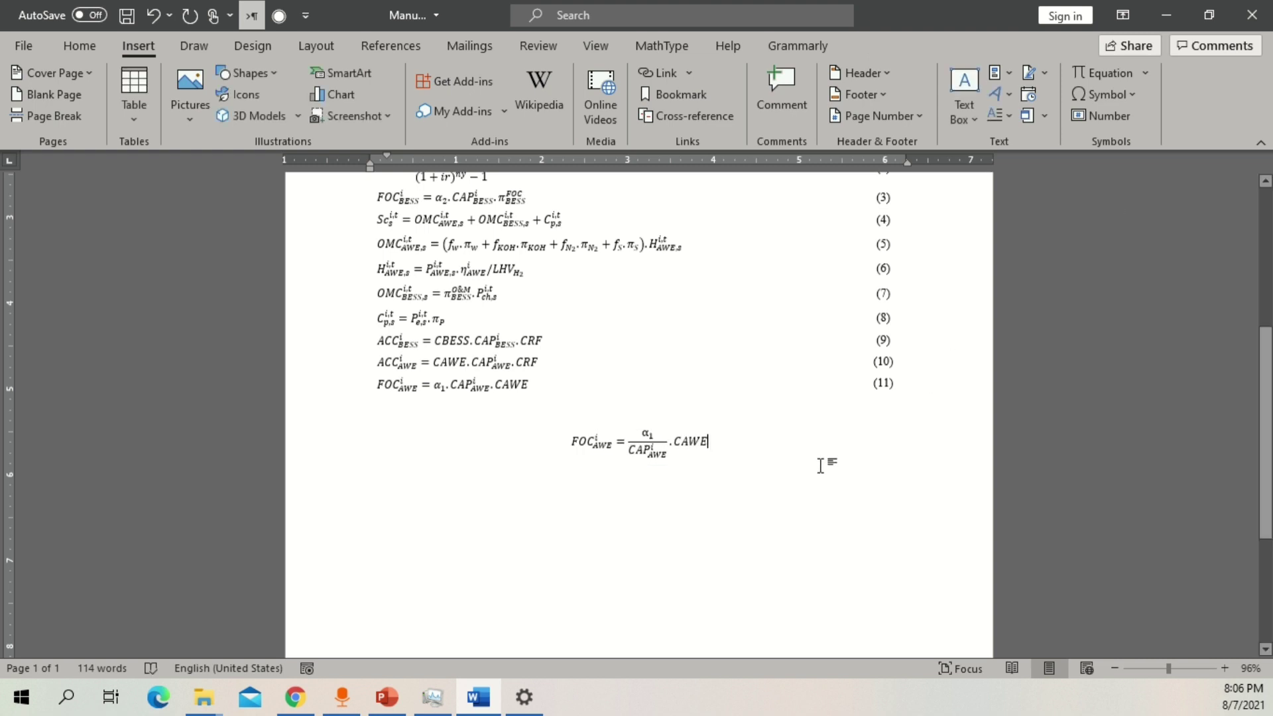
{"action": "left_click", "coordinate": [78, 48]}
{"action": "left_click", "coordinate": [411, 111]}
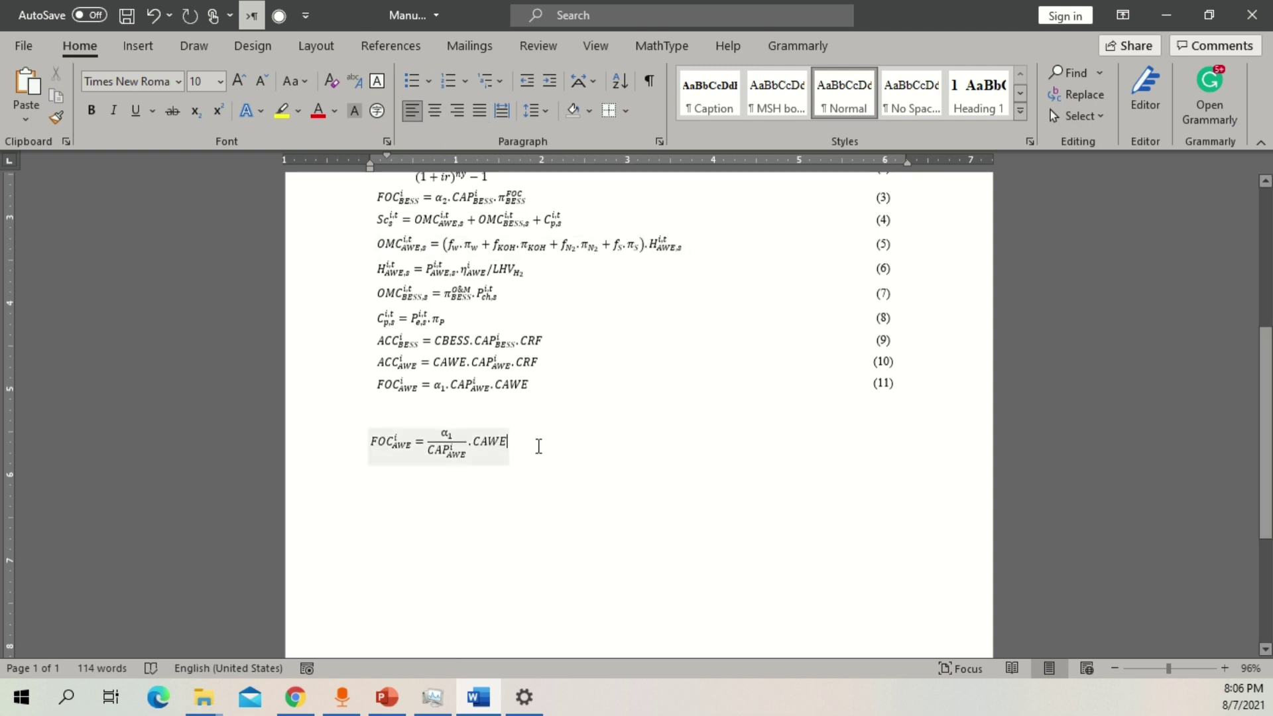
{"action": "left_click", "coordinate": [492, 411]}
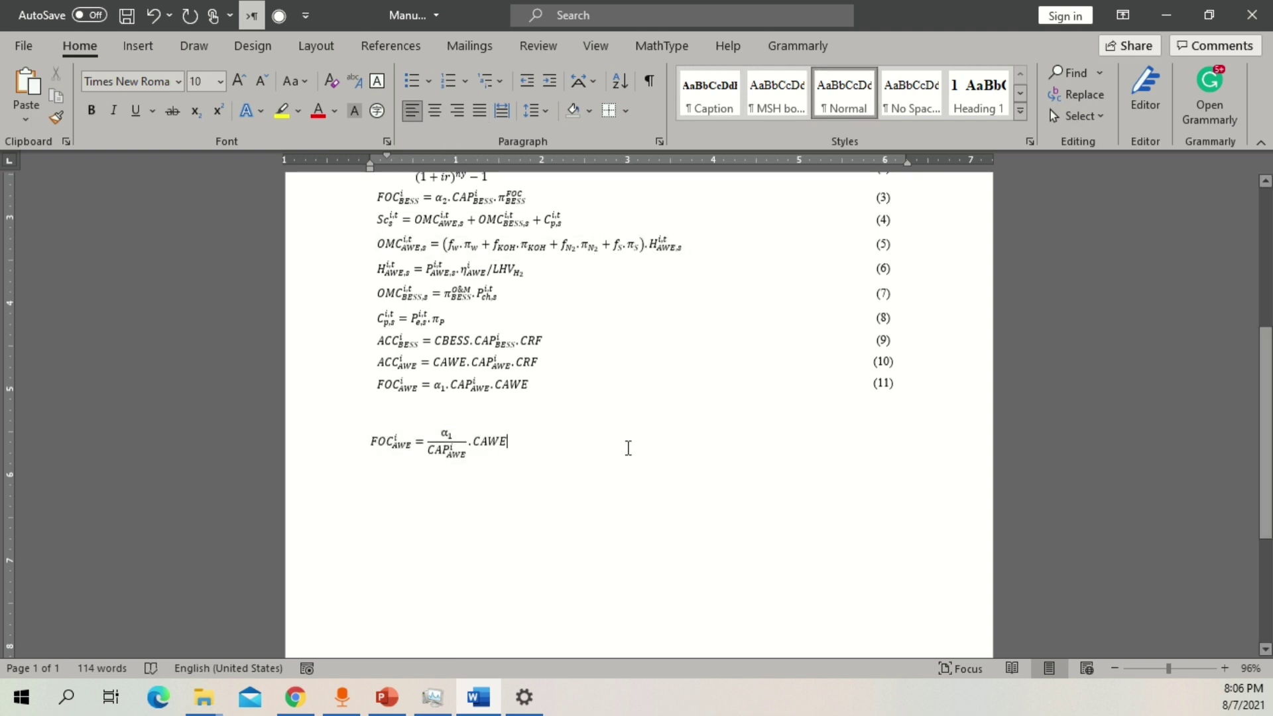
Insert a table with two columns and one row on a new line below the new equation.
{"action": "key", "text": "Return"}
{"action": "left_click", "coordinate": [136, 45]}
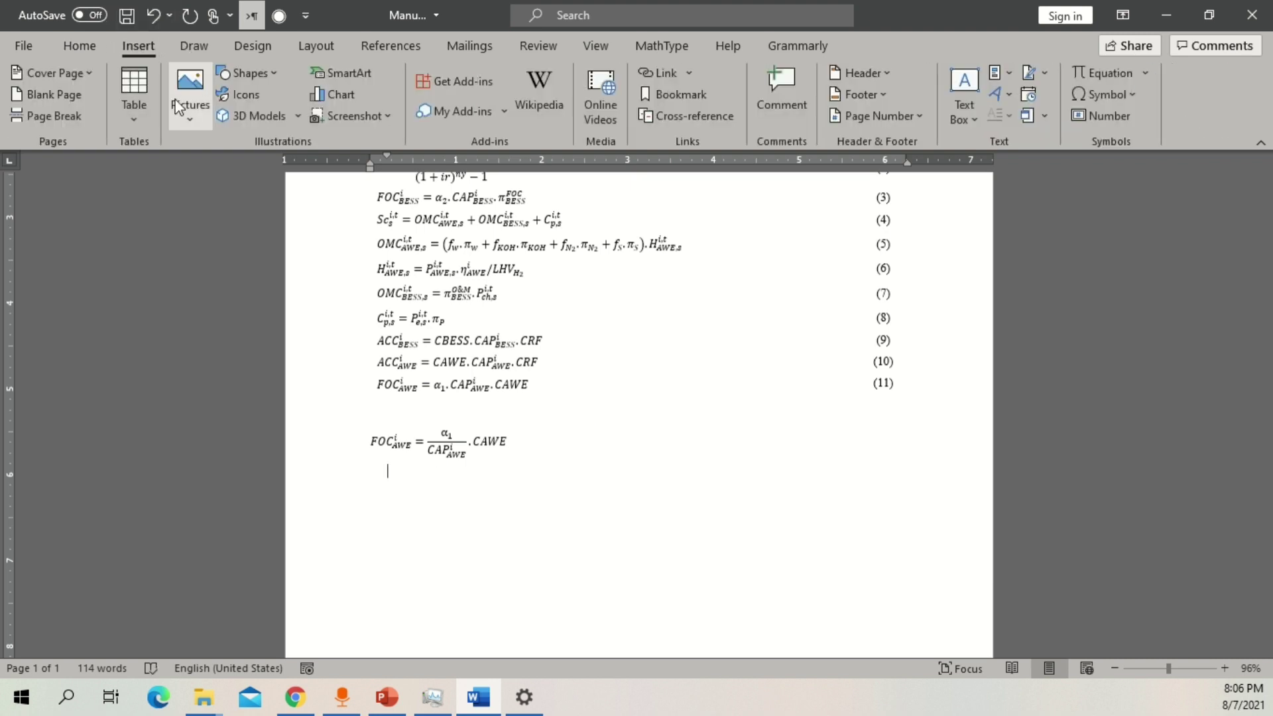
{"action": "left_click", "coordinate": [136, 106]}
{"action": "left_click", "coordinate": [147, 171]}
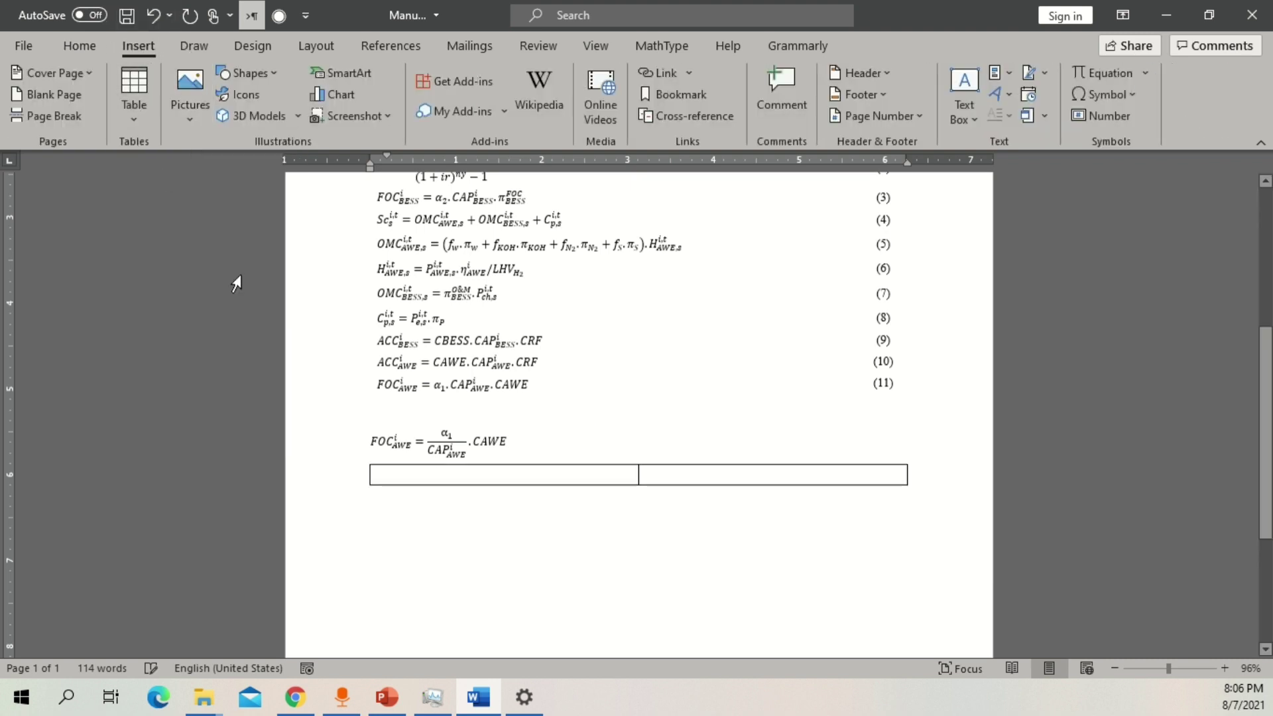
Move the new equation into the first cell of the two-column table and left-align it there.
{"action": "left_click_drag", "start_coordinate": [540, 455], "coordinate": [368, 458]}
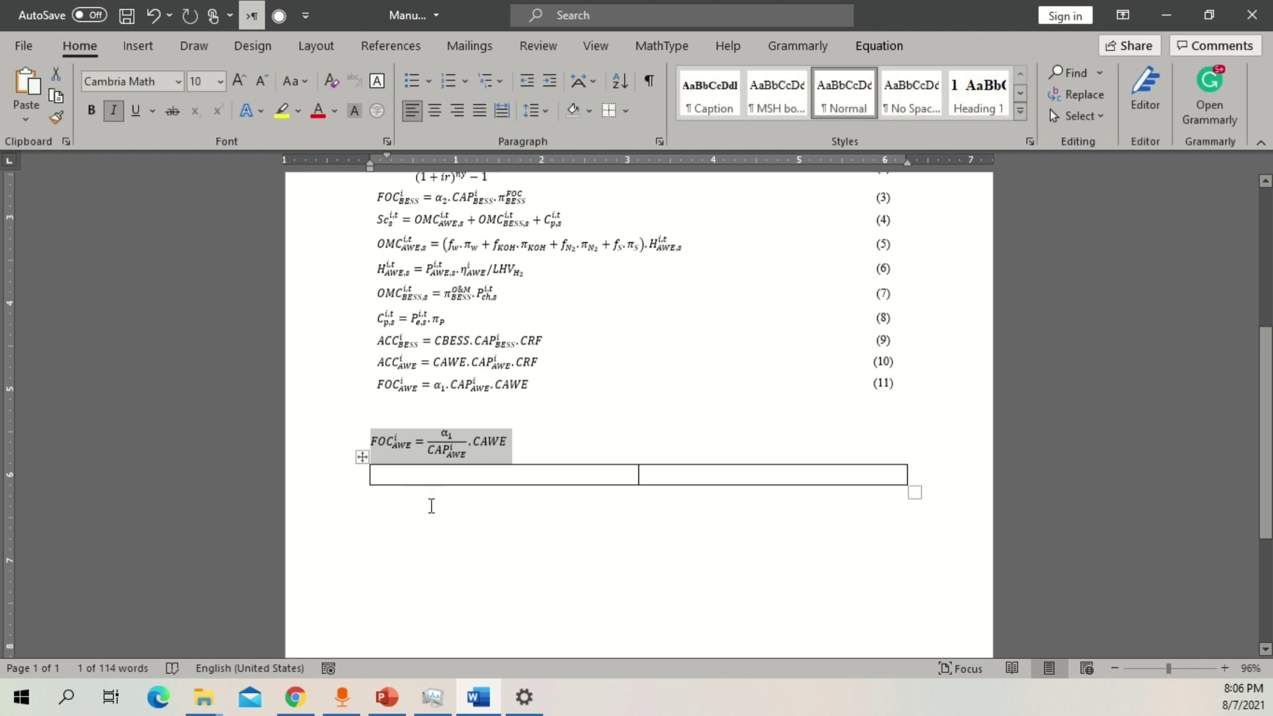
{"action": "key", "text": "Delete"}
{"action": "left_click", "coordinate": [433, 458]}
{"action": "key", "text": "ctrl+v"}
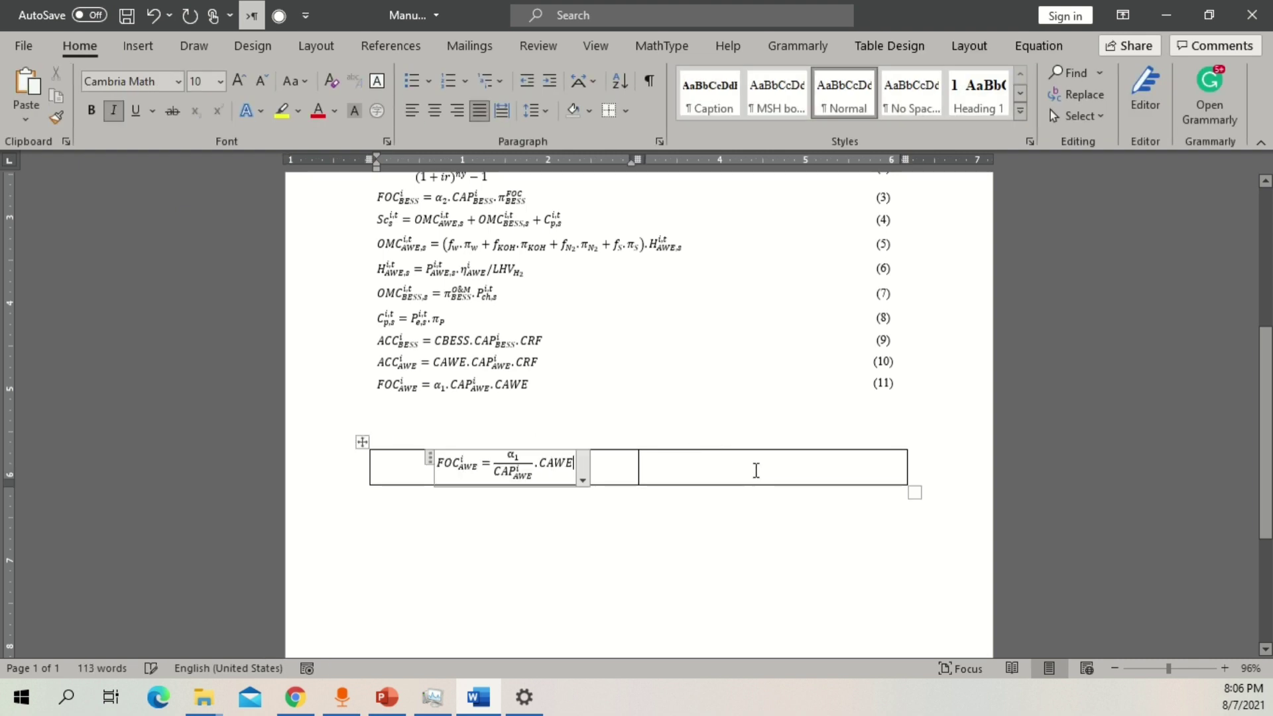
{"action": "left_click", "coordinate": [410, 110]}
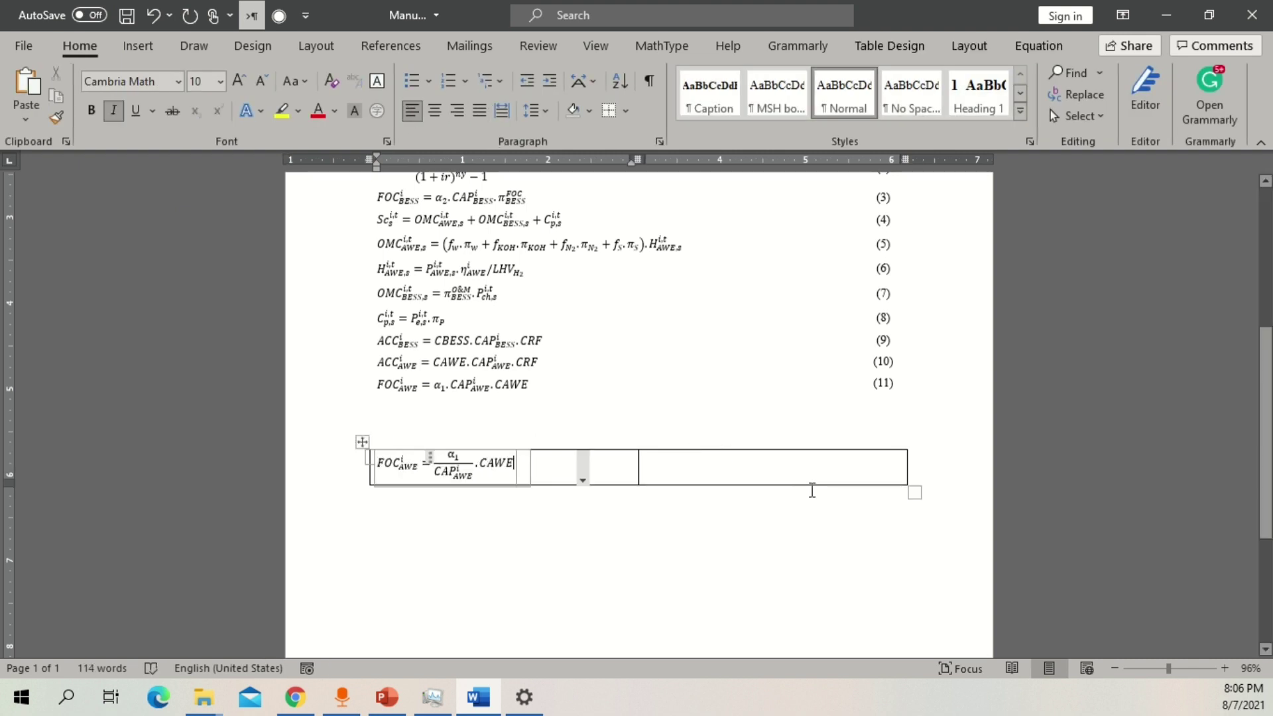
Copy the equation number (11) into the new table's second cell and align it centre right.
{"action": "left_click", "coordinate": [834, 464]}
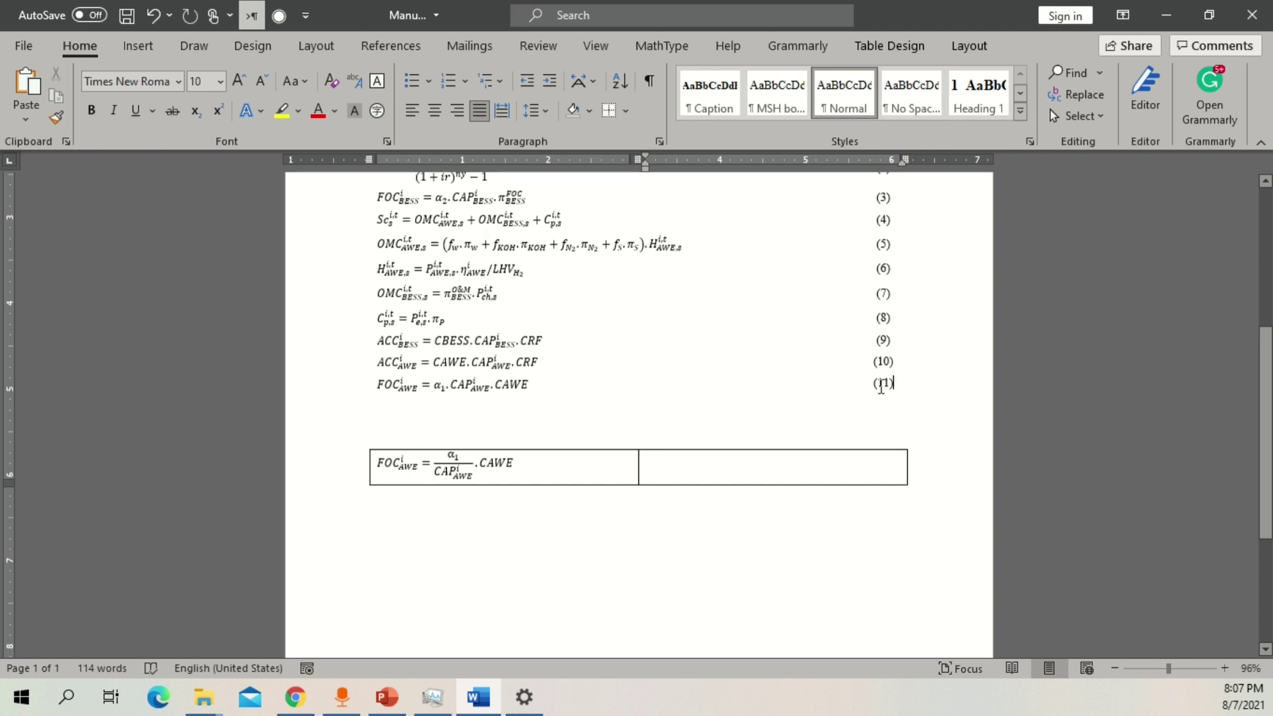
{"action": "left_click_drag", "start_coordinate": [896, 386], "coordinate": [873, 396]}
{"action": "key", "text": "ctrl+c"}
{"action": "left_click", "coordinate": [811, 464]}
{"action": "key", "text": "ctrl+v"}
{"action": "left_click", "coordinate": [969, 46]}
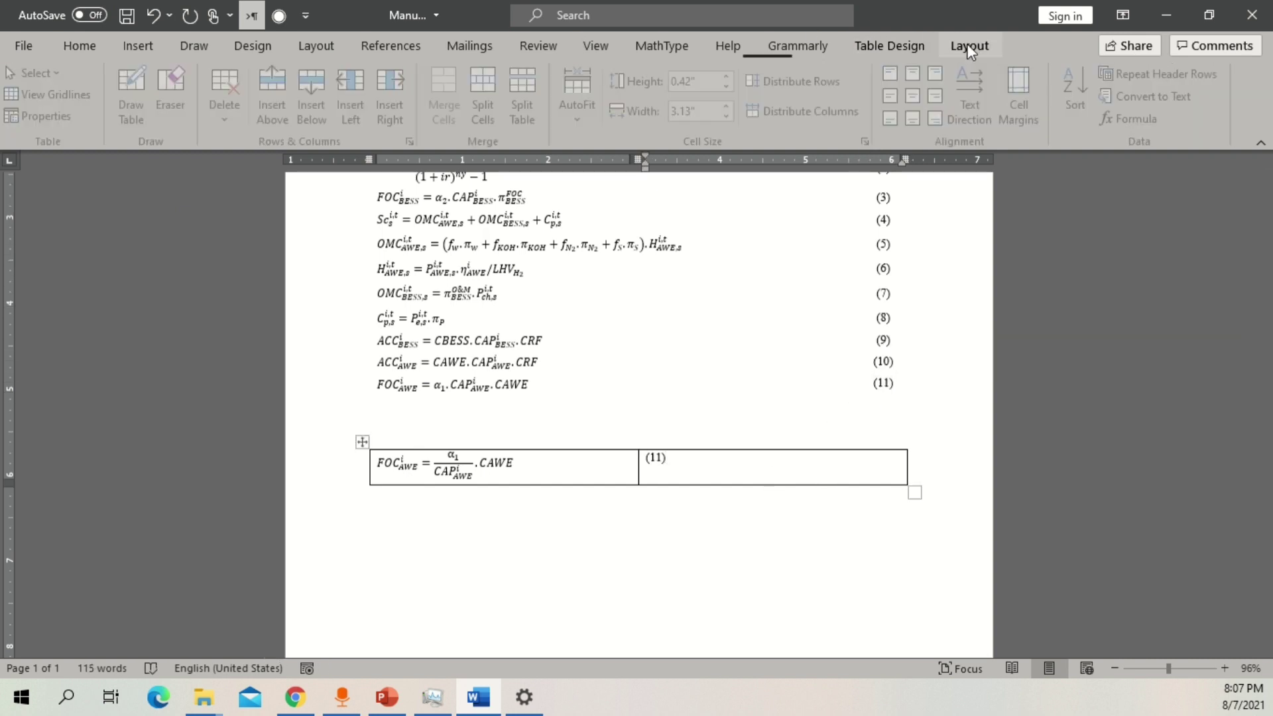
{"action": "left_click", "coordinate": [917, 96]}
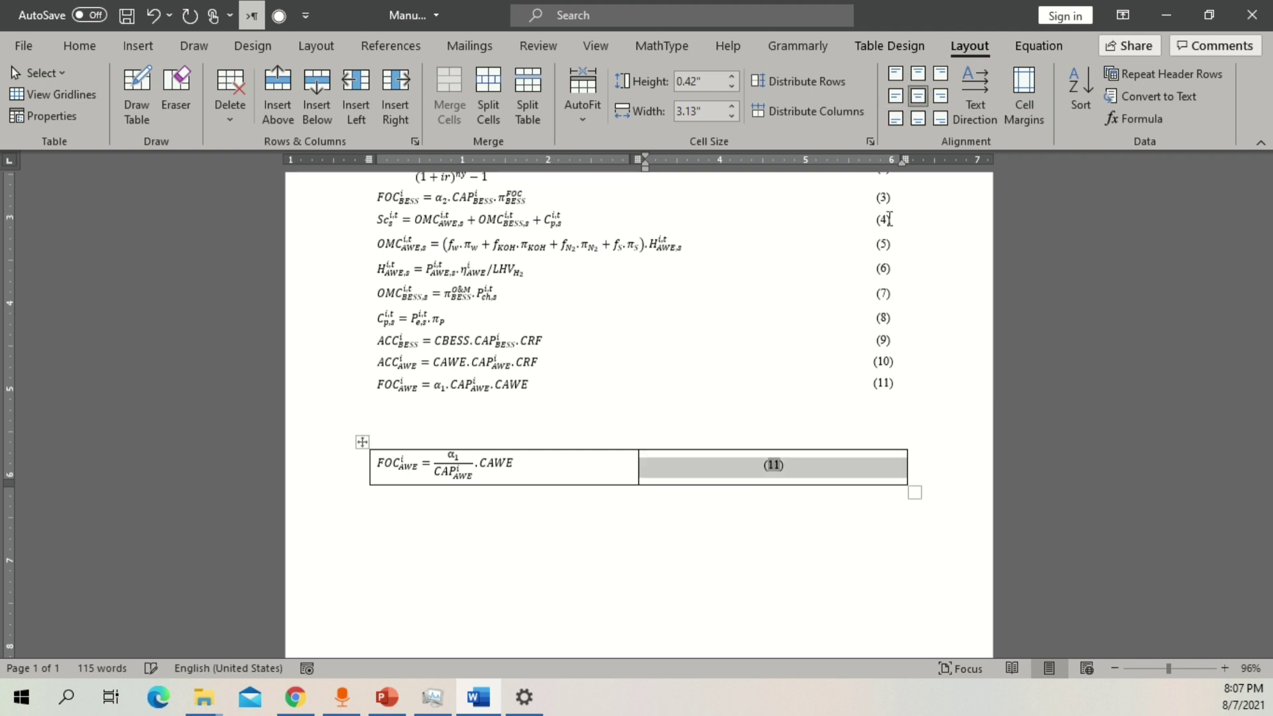
{"action": "left_click", "coordinate": [940, 98]}
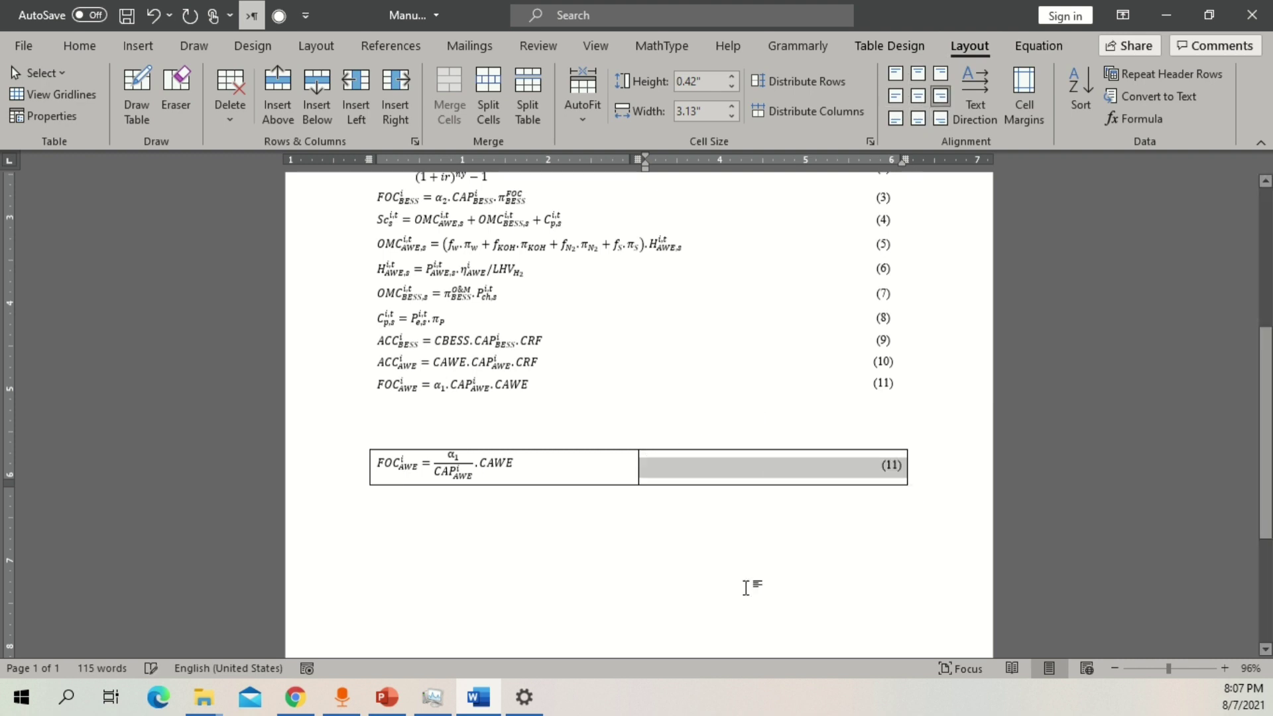
Update all fields in the document to refresh the equation numbering.
{"action": "key", "text": "ctrl+a"}
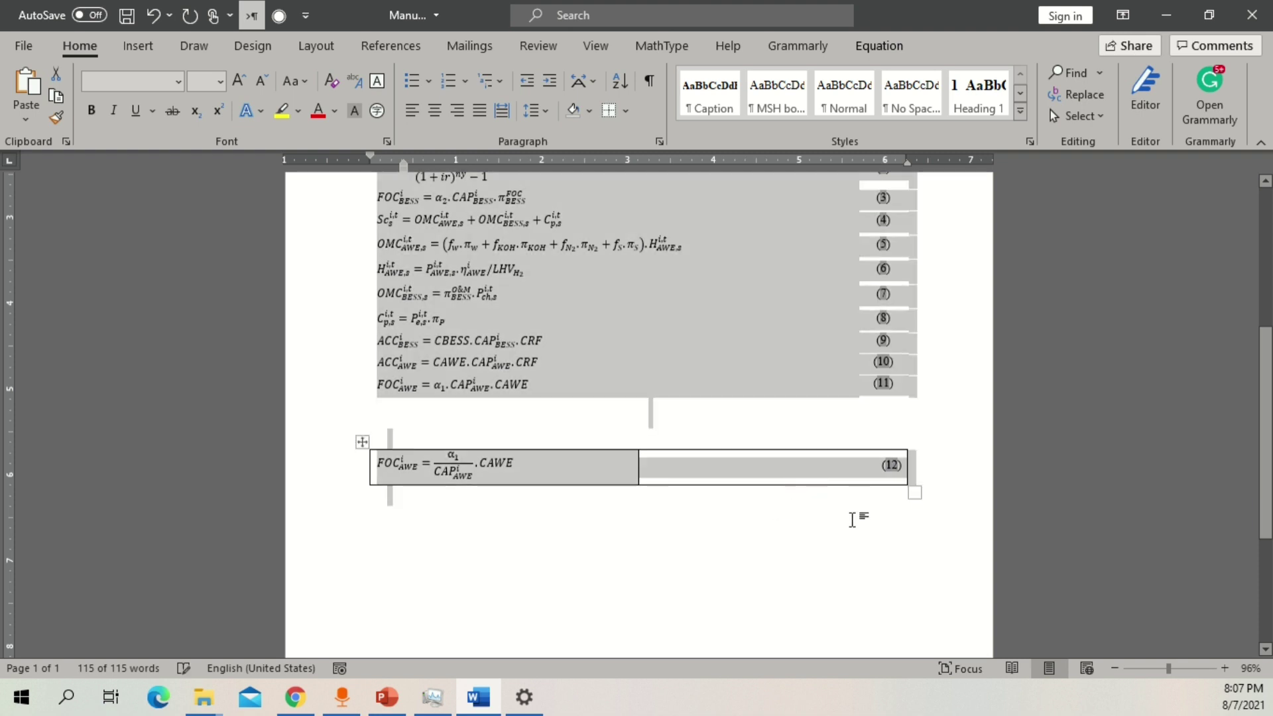
{"action": "left_click", "coordinate": [853, 514]}
{"action": "double_click", "coordinate": [894, 465]}
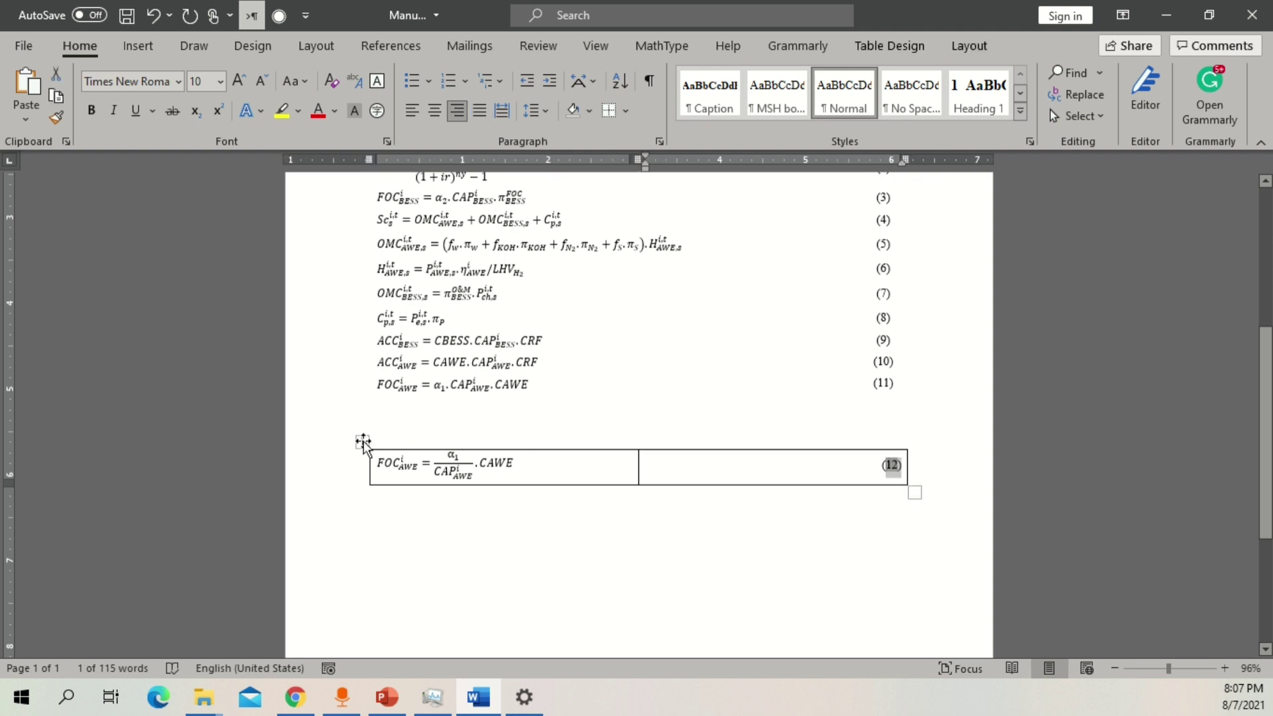
Remove the new table's borders and delete the blank lines above it to join it to the equation table.
{"action": "left_click", "coordinate": [363, 442]}
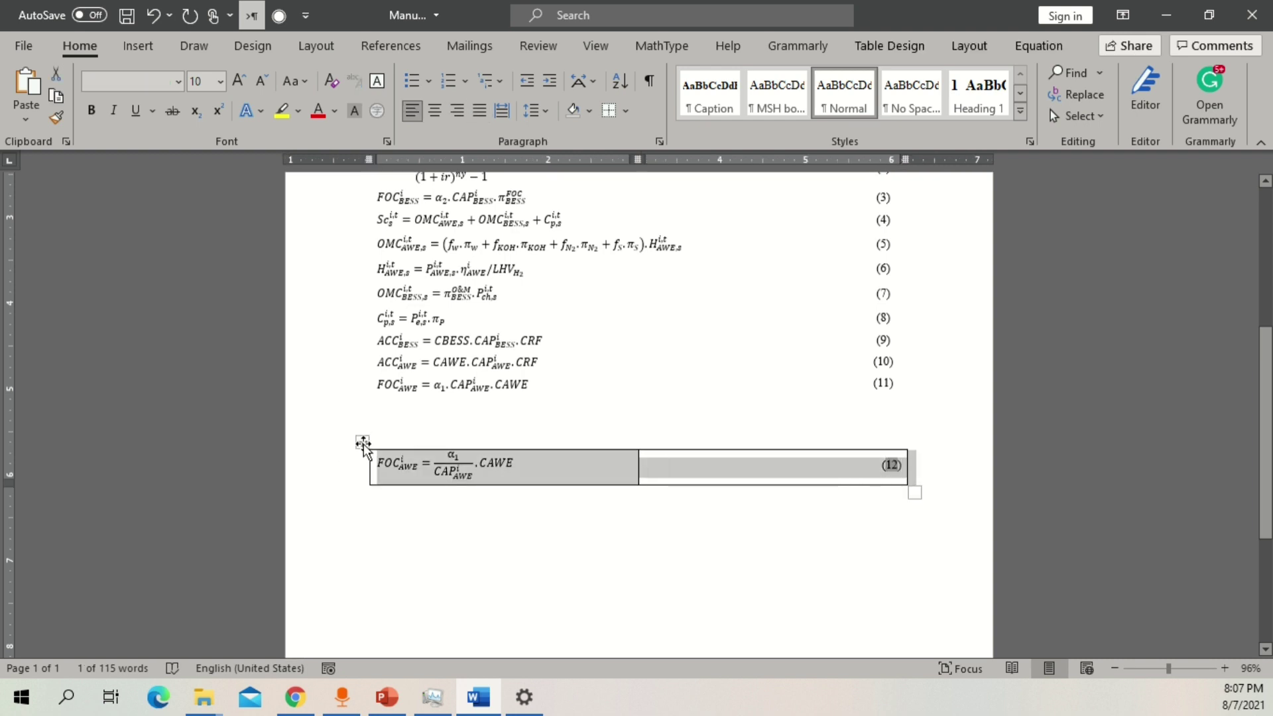
{"action": "left_click", "coordinate": [404, 433]}
{"action": "key", "text": "BackSpace"}
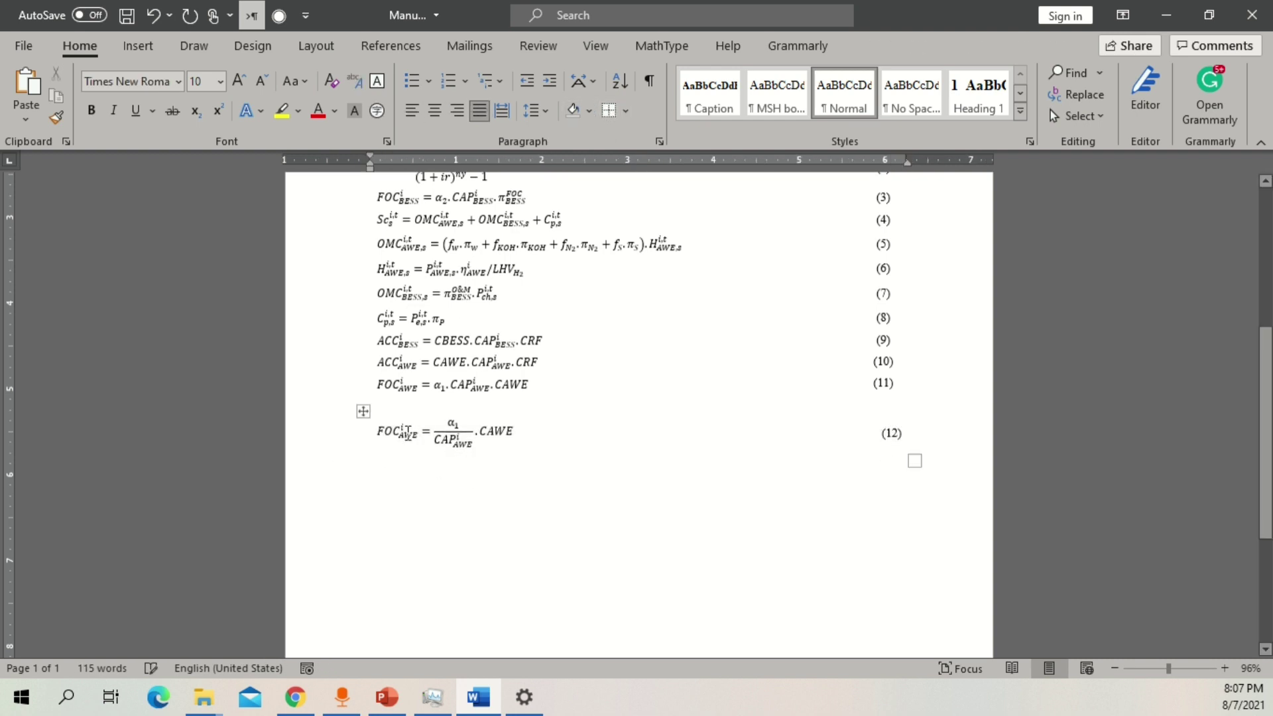
{"action": "key", "text": "BackSpace"}
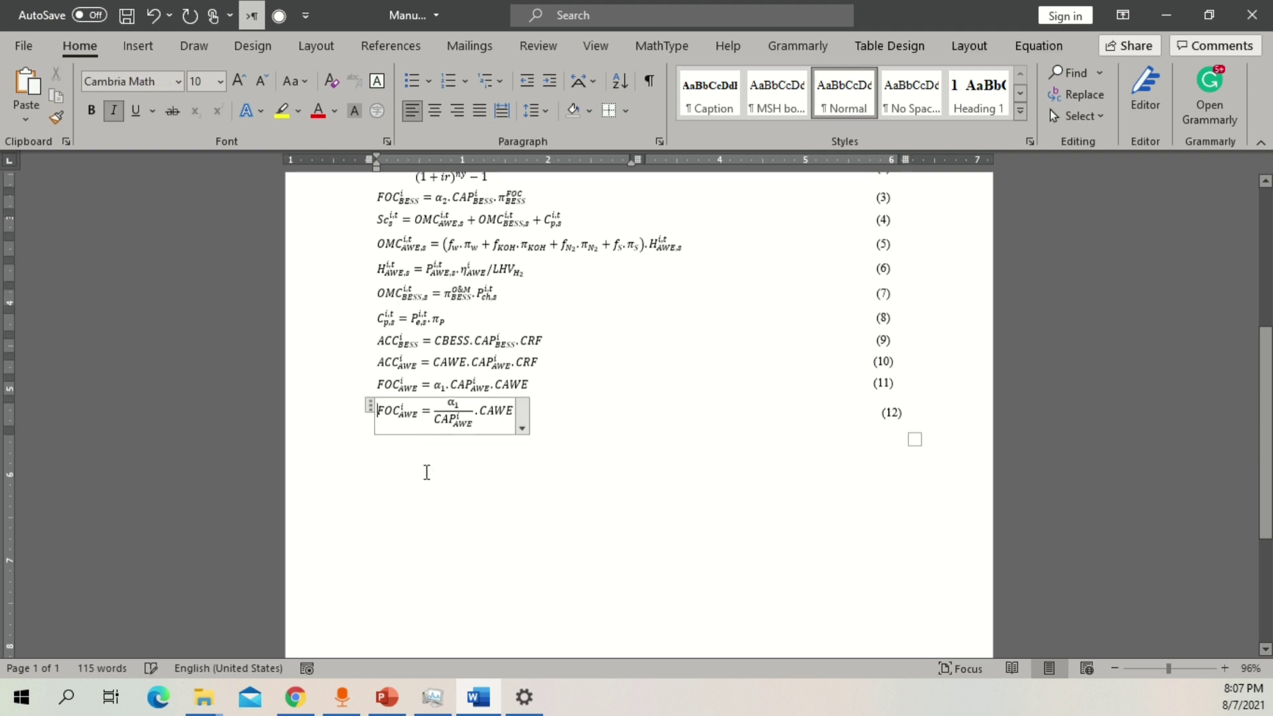
{"action": "left_click", "coordinate": [425, 469]}
Apply all borders to the entire combined equation table.
{"action": "scroll", "coordinate": [880, 430], "scroll_direction": "up", "scroll_amount": 4}
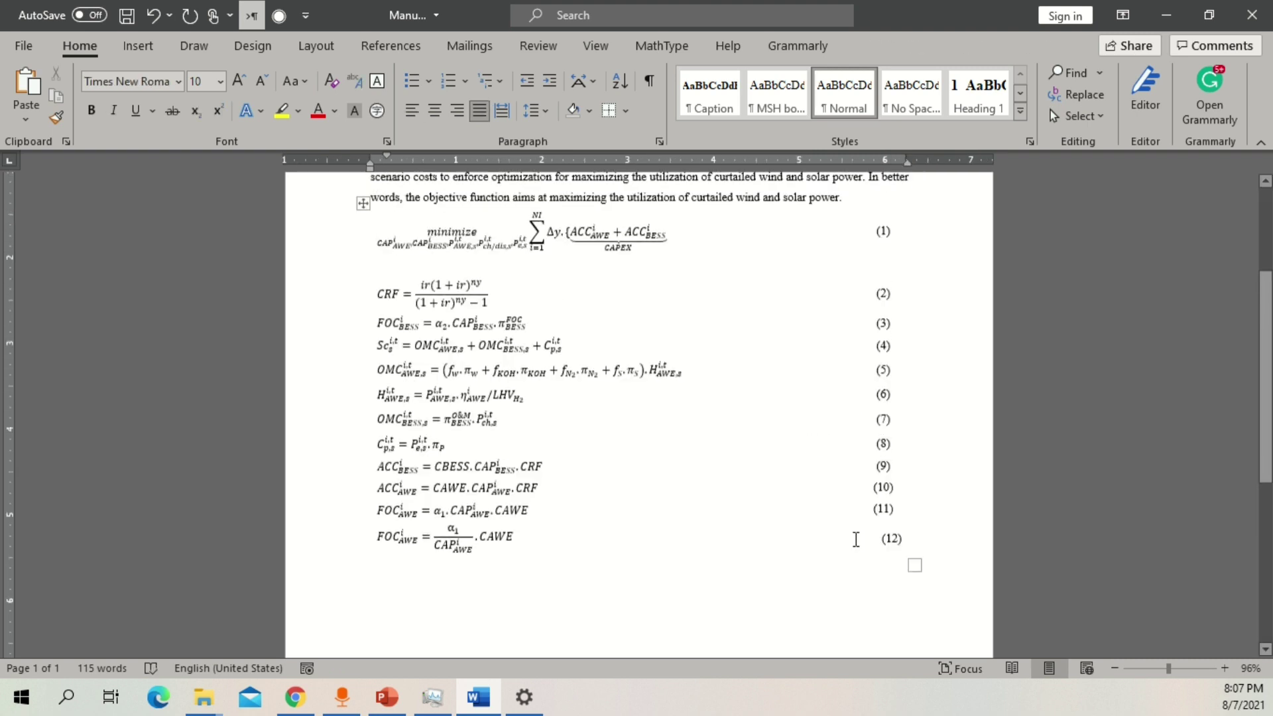
{"action": "left_click", "coordinate": [889, 539]}
{"action": "left_click", "coordinate": [363, 203]}
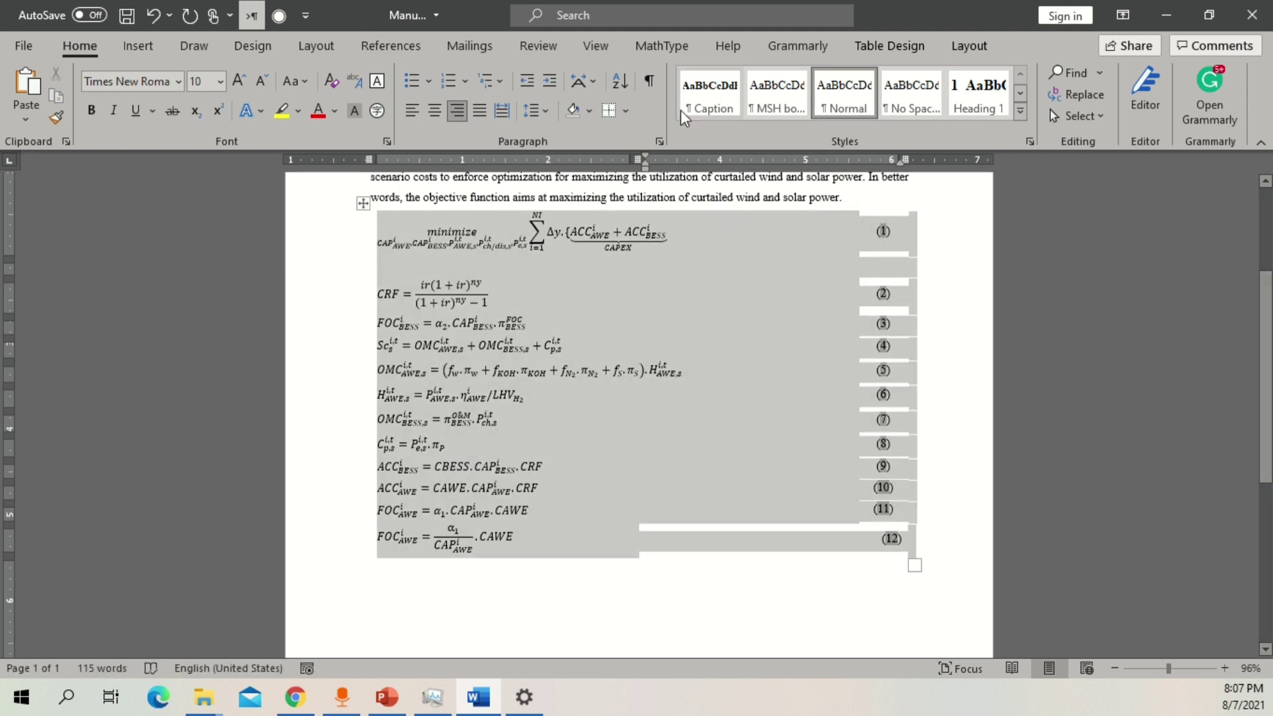
{"action": "left_click", "coordinate": [625, 110]}
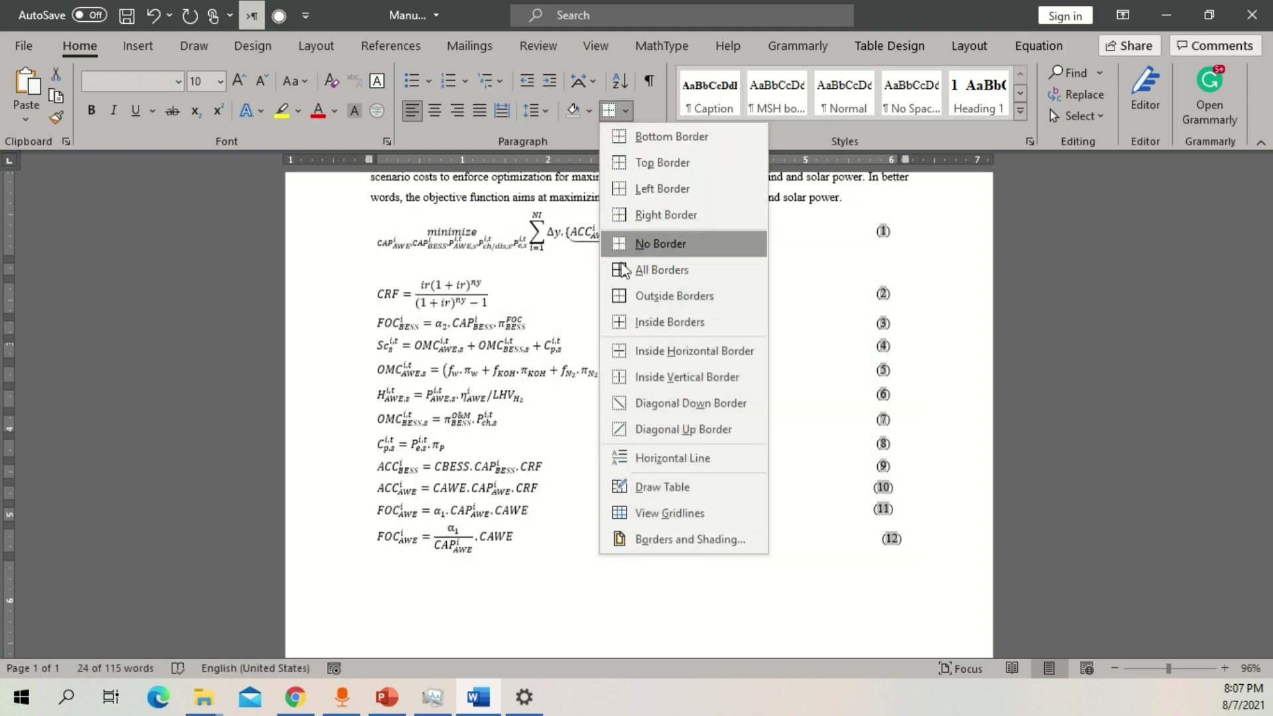
{"action": "left_click", "coordinate": [653, 270]}
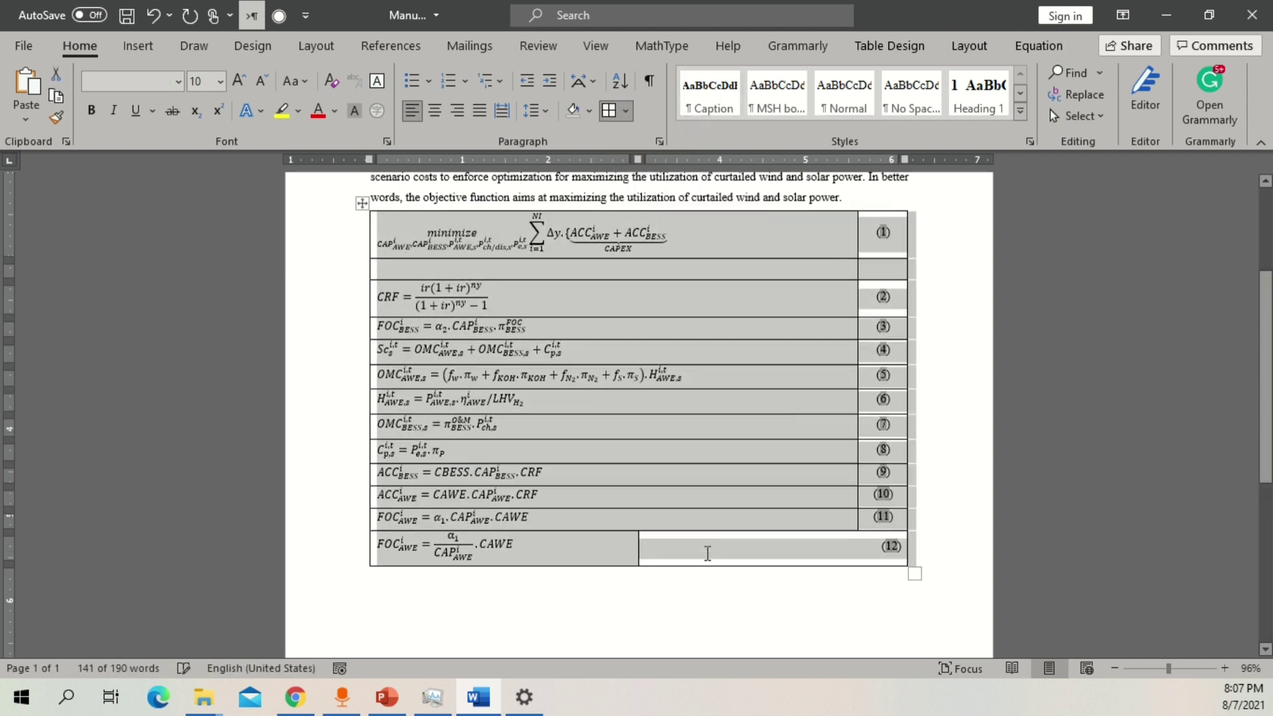
Line up the last row's column divider with the rows above and centre its equation number in the cell.
{"action": "left_click", "coordinate": [640, 557]}
{"action": "left_click_drag", "start_coordinate": [638, 551], "coordinate": [857, 556]}
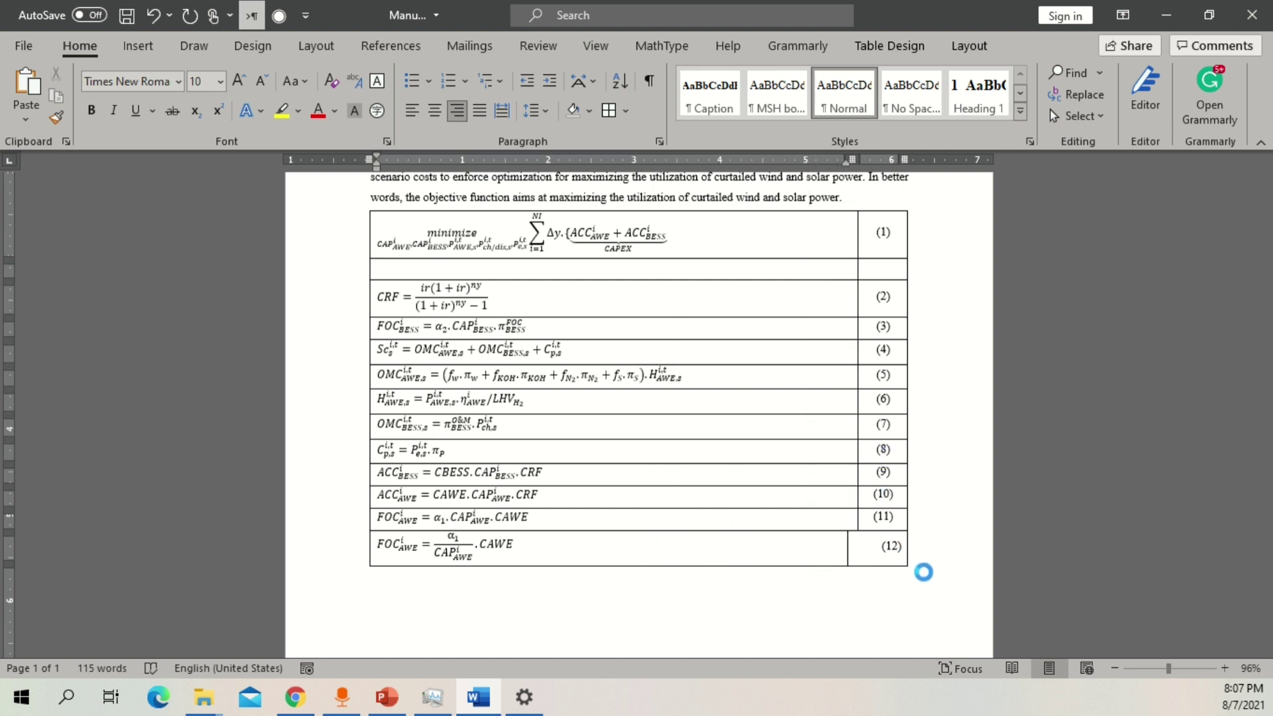
{"action": "left_click", "coordinate": [970, 47]}
{"action": "left_click", "coordinate": [919, 97]}
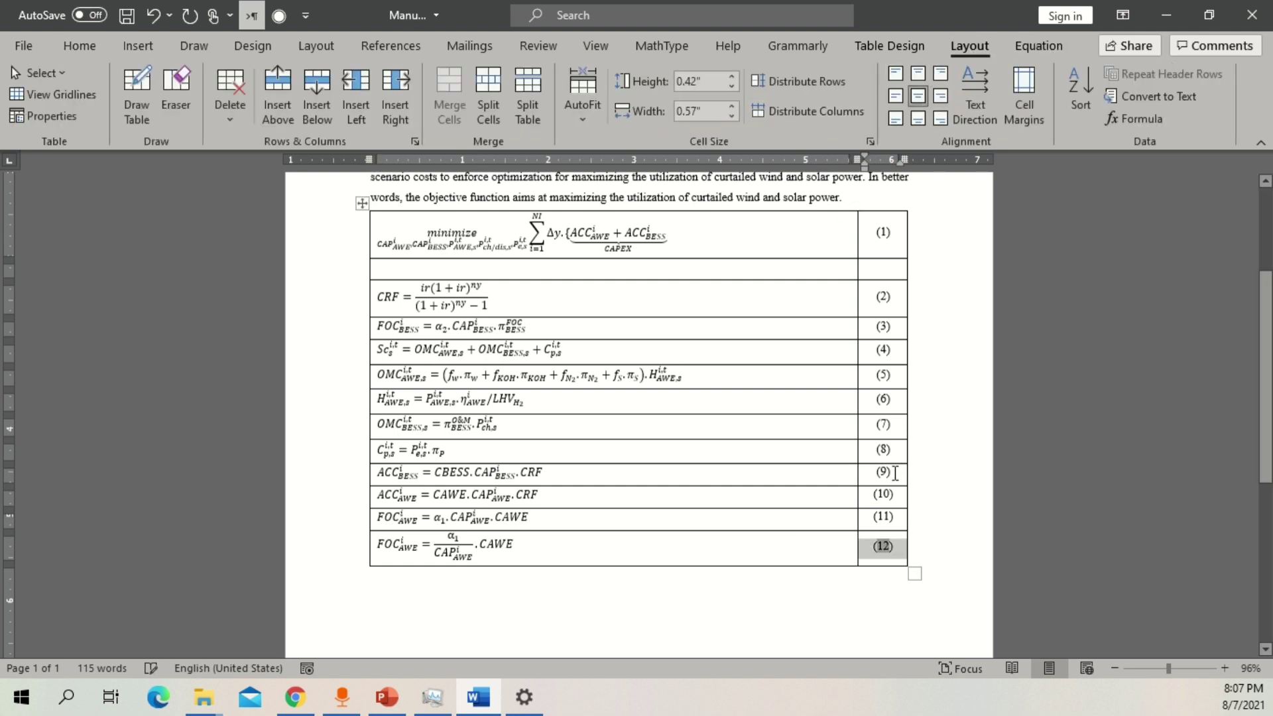
Delete the entire empty row below equation (1) from the table.
{"action": "left_click_drag", "start_coordinate": [889, 270], "coordinate": [749, 271]}
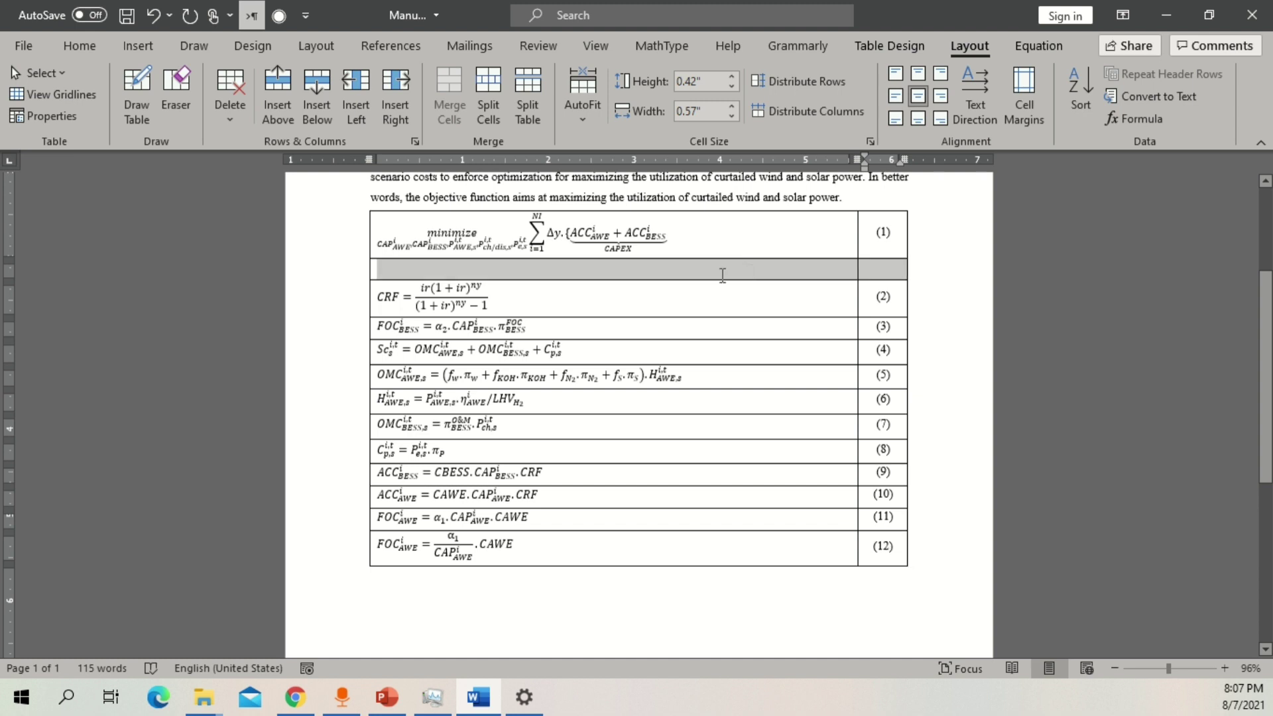
{"action": "key", "text": "BackSpace"}
{"action": "left_click", "coordinate": [583, 334]}
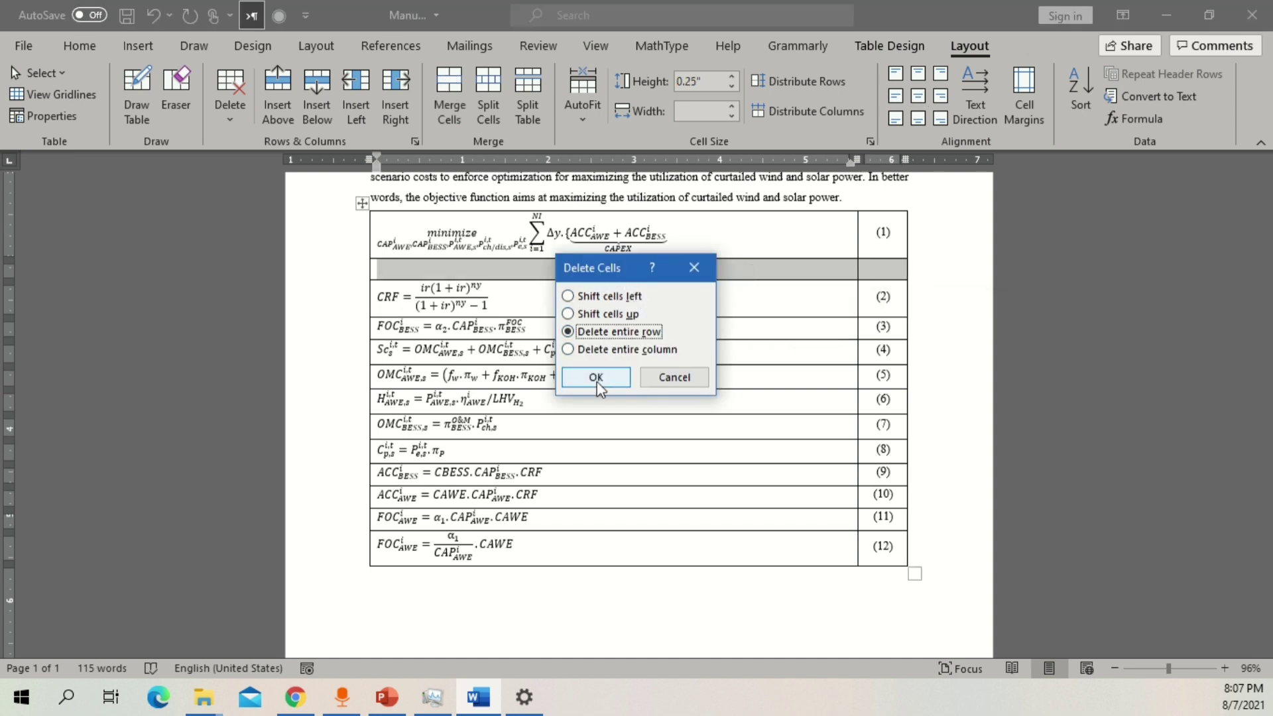
{"action": "left_click", "coordinate": [599, 378]}
Set the whole combined equation table to No Border.
{"action": "left_click", "coordinate": [362, 203]}
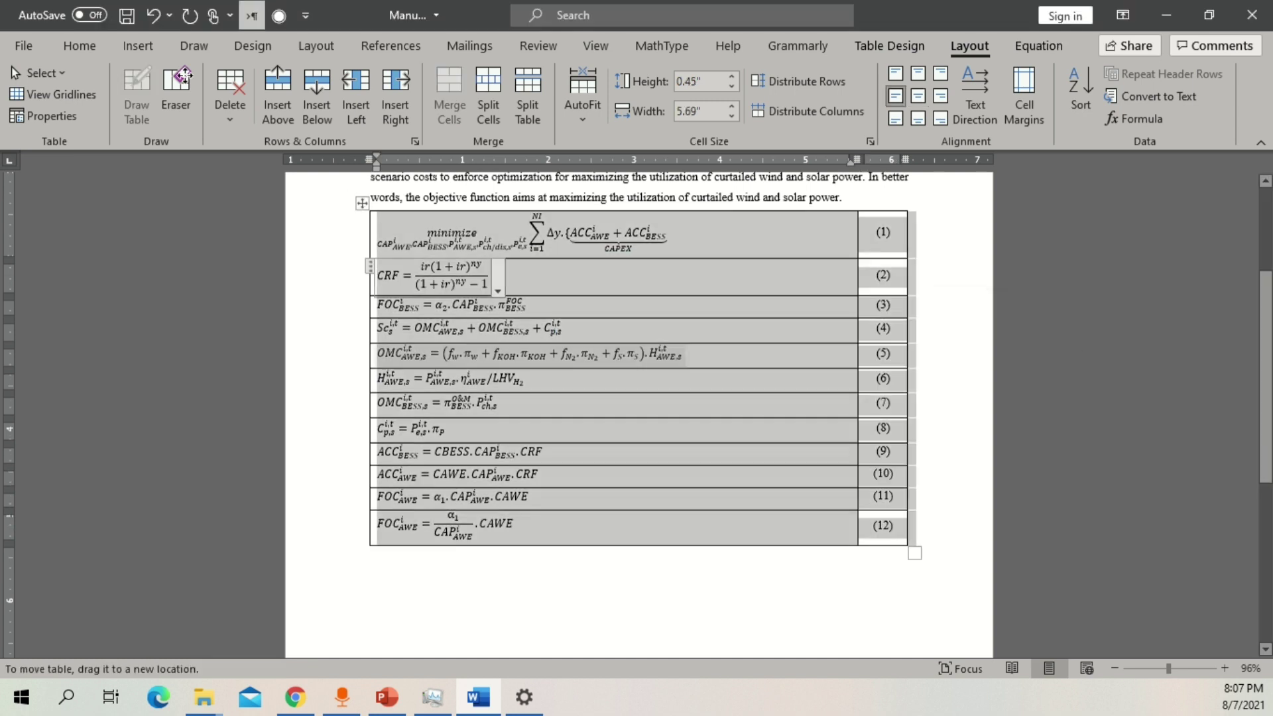
{"action": "left_click", "coordinate": [81, 46]}
{"action": "left_click", "coordinate": [623, 111]}
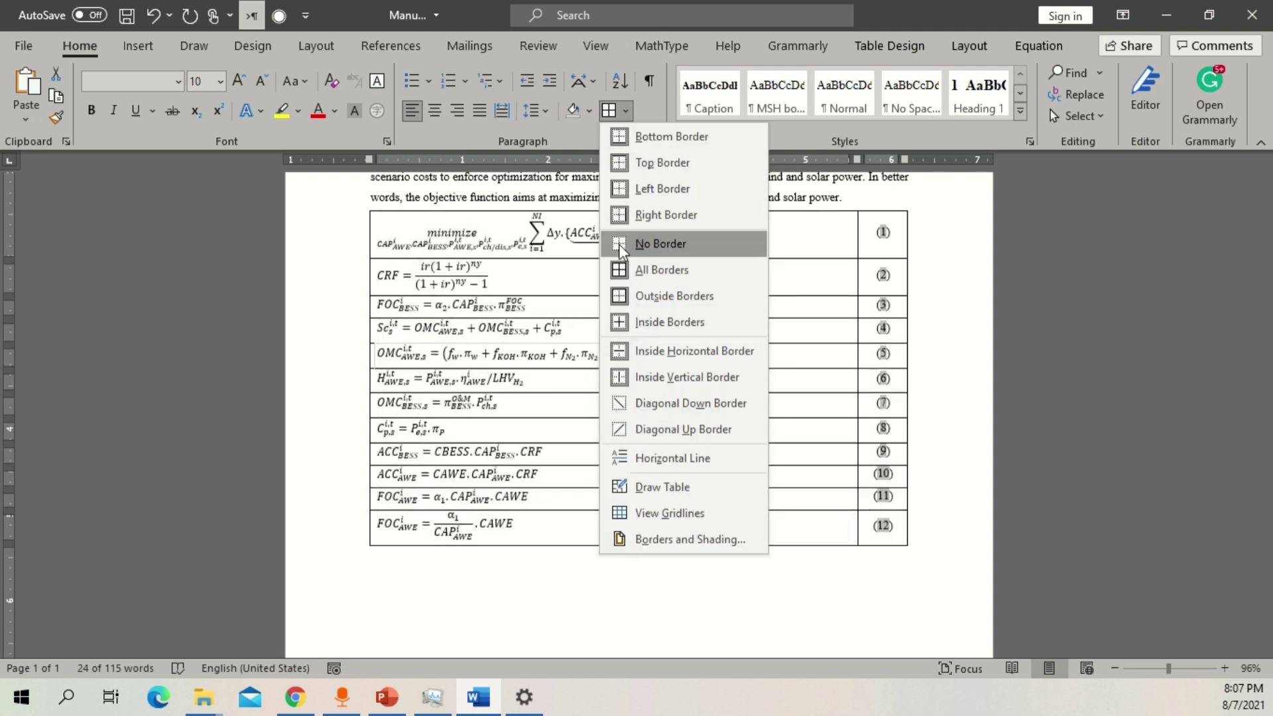
{"action": "left_click", "coordinate": [618, 243]}
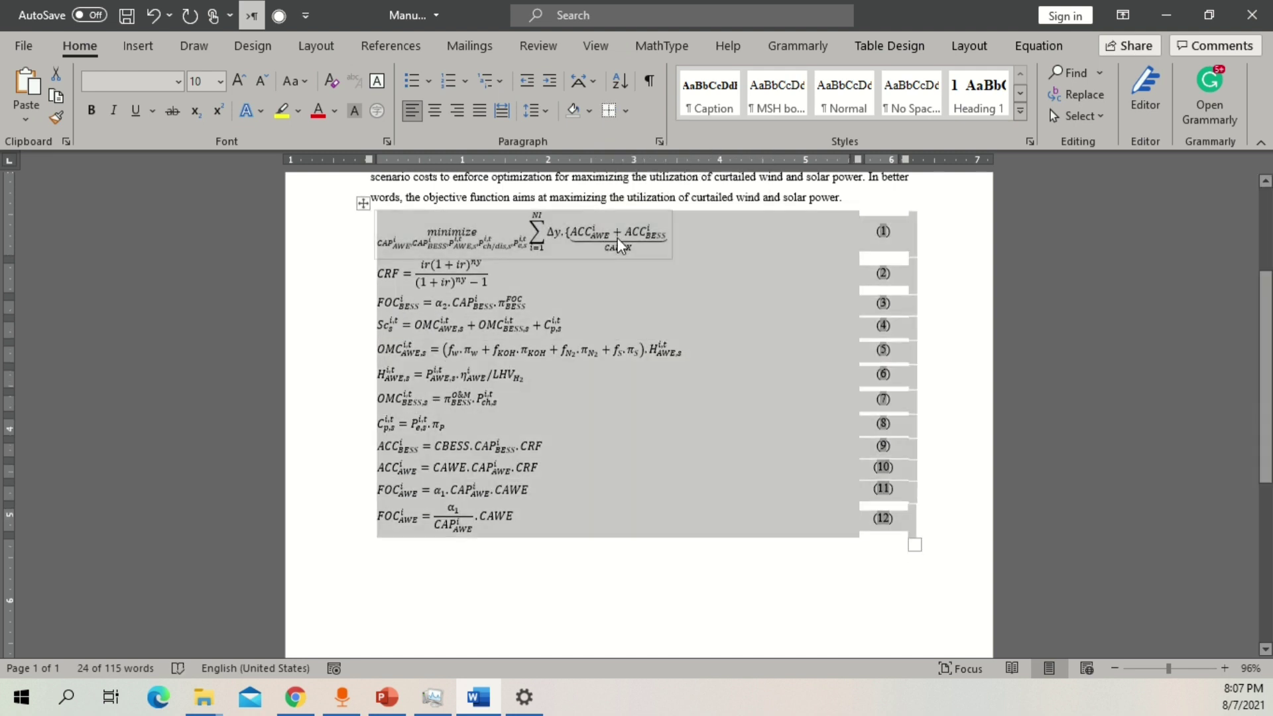
{"action": "scroll", "coordinate": [618, 238], "scroll_direction": "up", "scroll_amount": 2}
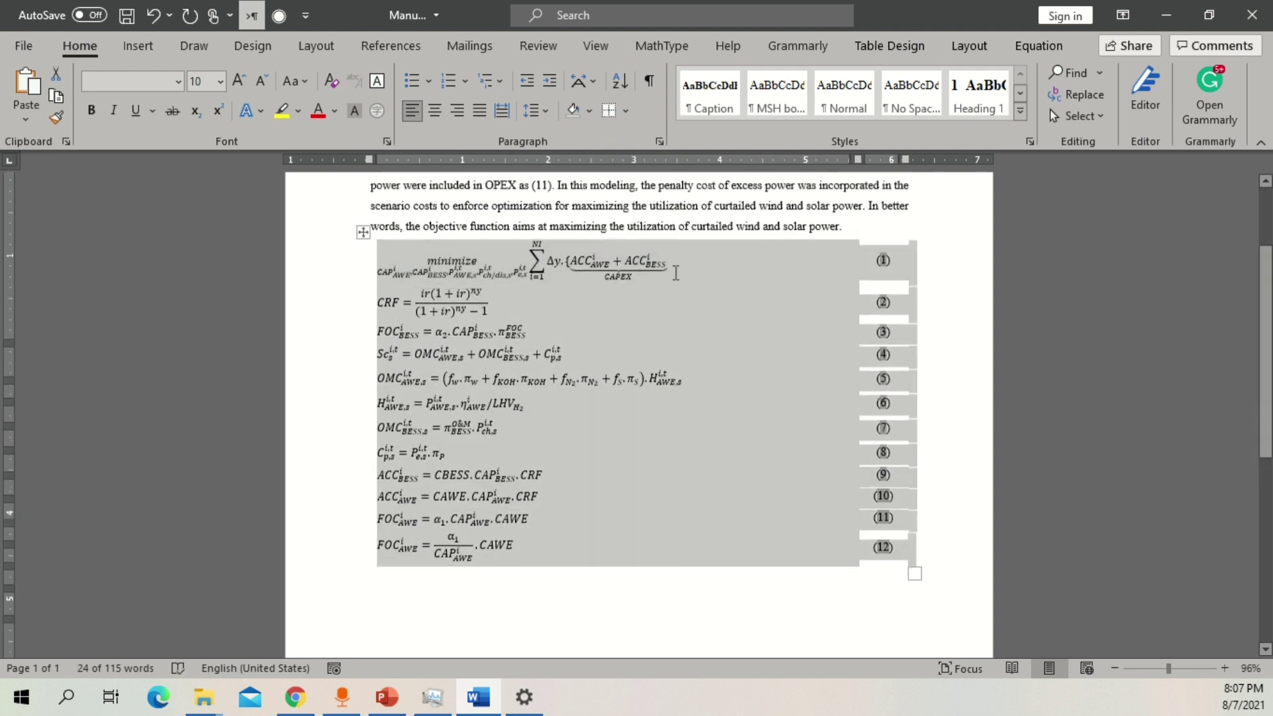
{"action": "left_click", "coordinate": [786, 316]}
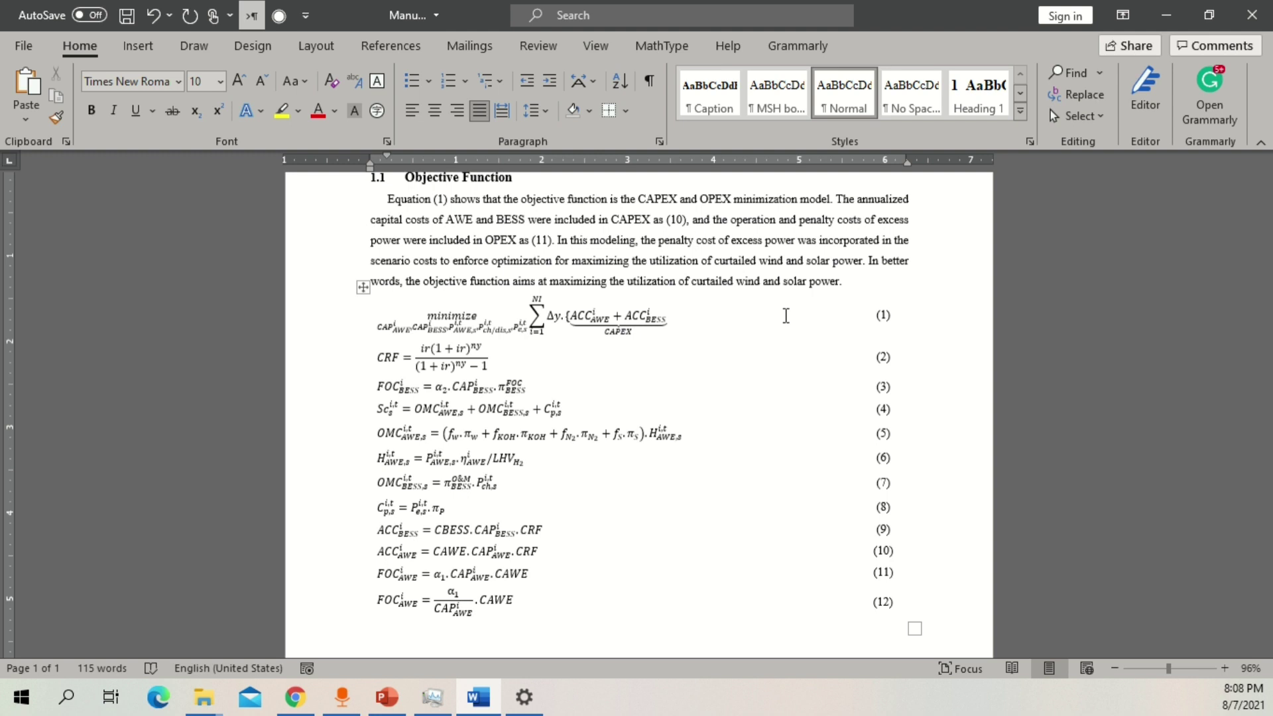
{"action": "scroll", "coordinate": [786, 315], "scroll_direction": "up", "scroll_amount": 2}
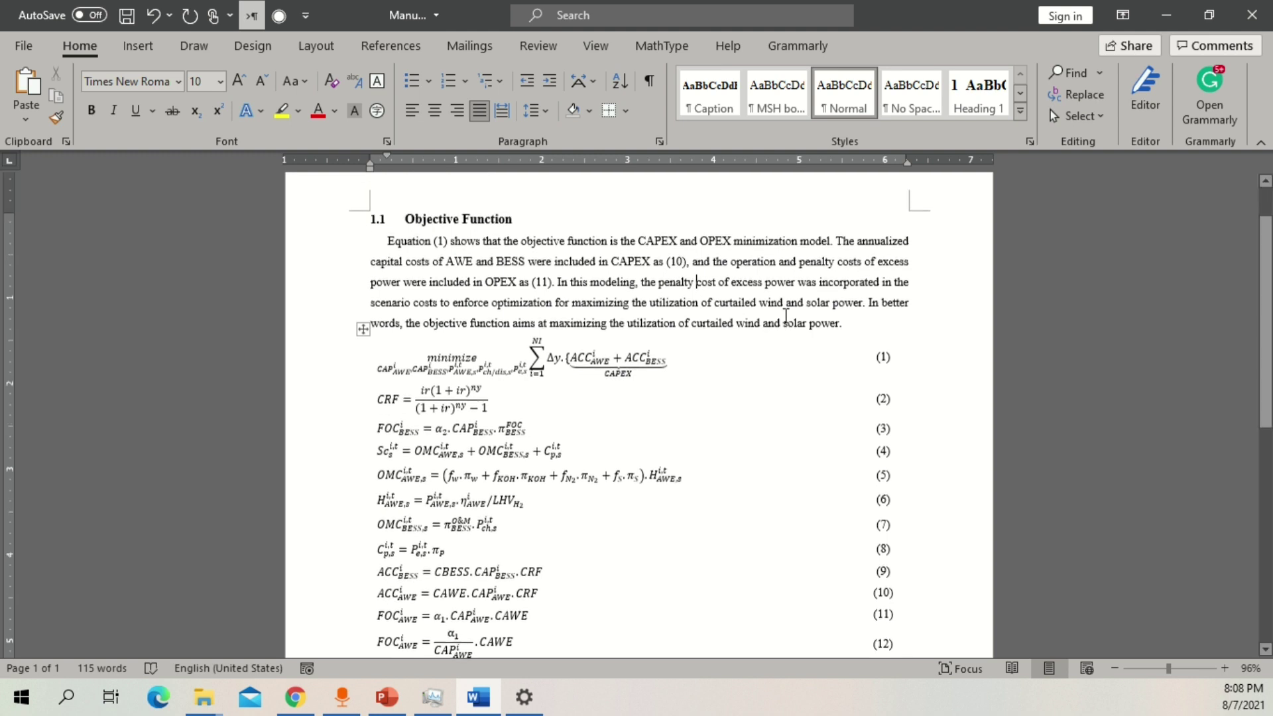